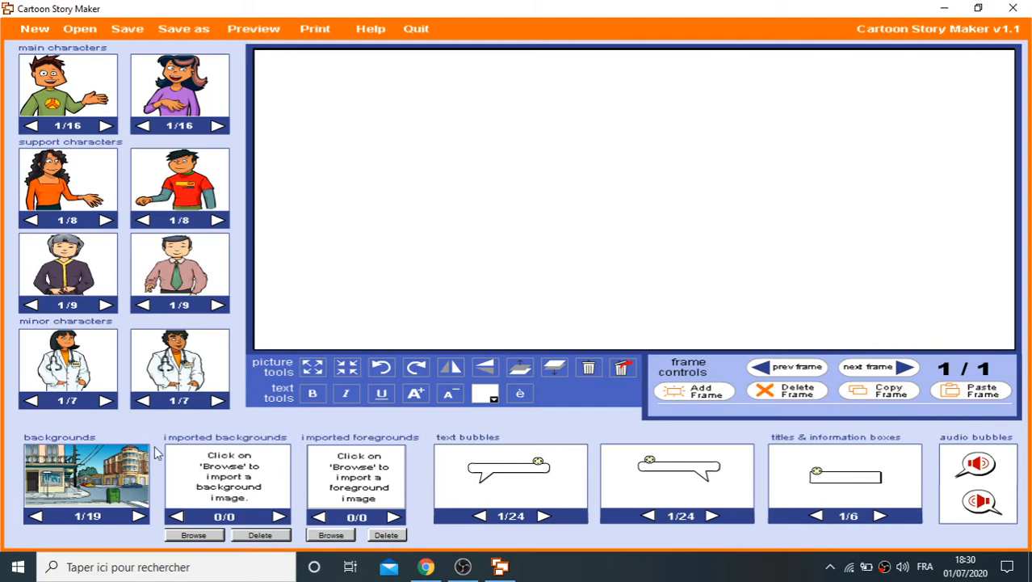
# Step: Browse all the poses of the main character boy in the green shirt
pyautogui.click(105, 127)
pyautogui.click(105, 127)
pyautogui.click(105, 127)
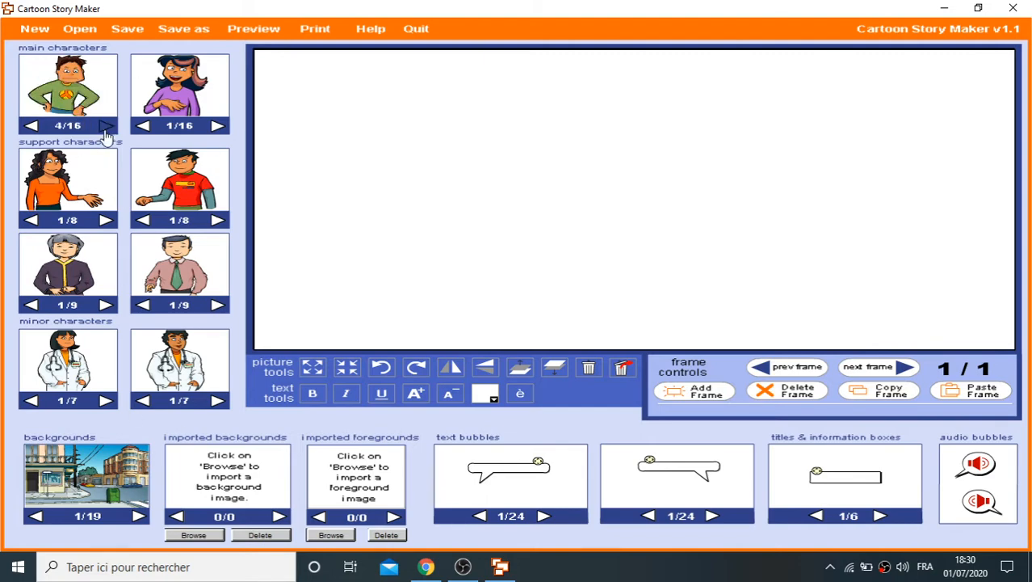
pyautogui.click(105, 127)
pyautogui.click(105, 126)
pyautogui.click(105, 127)
pyautogui.click(105, 127)
pyautogui.click(105, 127)
pyautogui.click(105, 127)
pyautogui.click(105, 127)
pyautogui.click(106, 127)
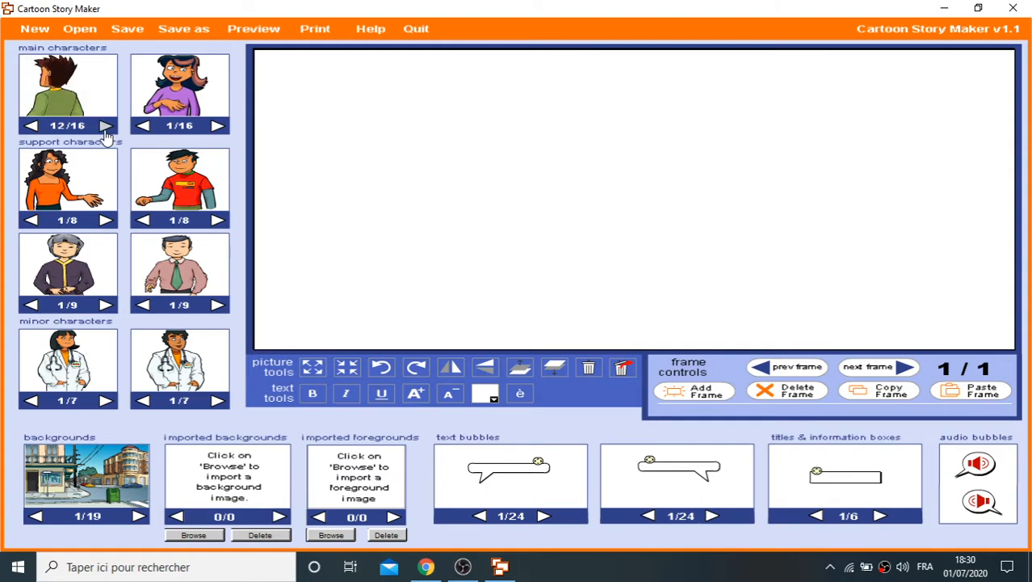
pyautogui.click(105, 126)
pyautogui.click(105, 127)
pyautogui.click(105, 127)
pyautogui.click(105, 127)
pyautogui.click(105, 127)
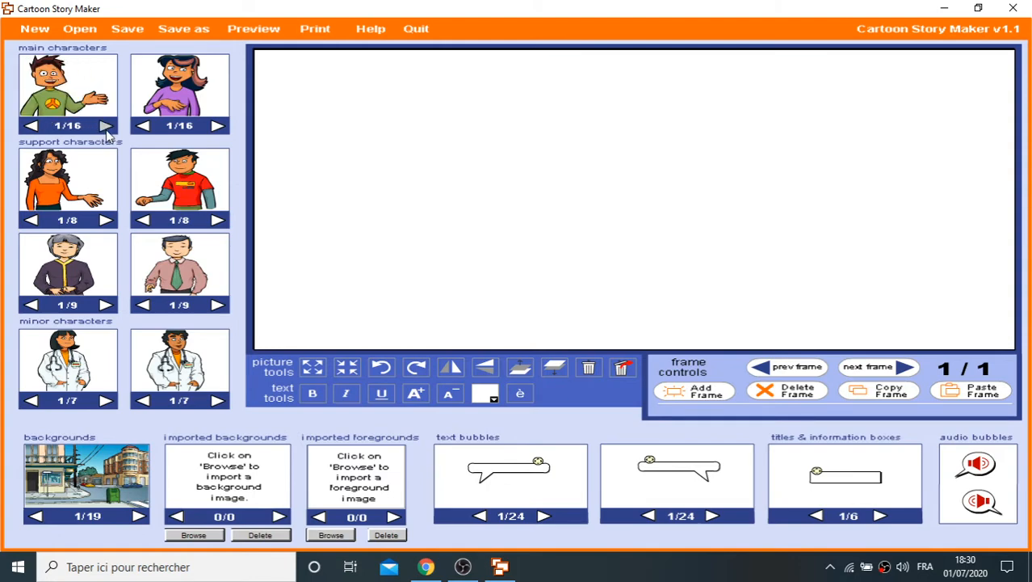
# Step: Browse all the poses of the main character girl in the purple top
pyautogui.click(217, 127)
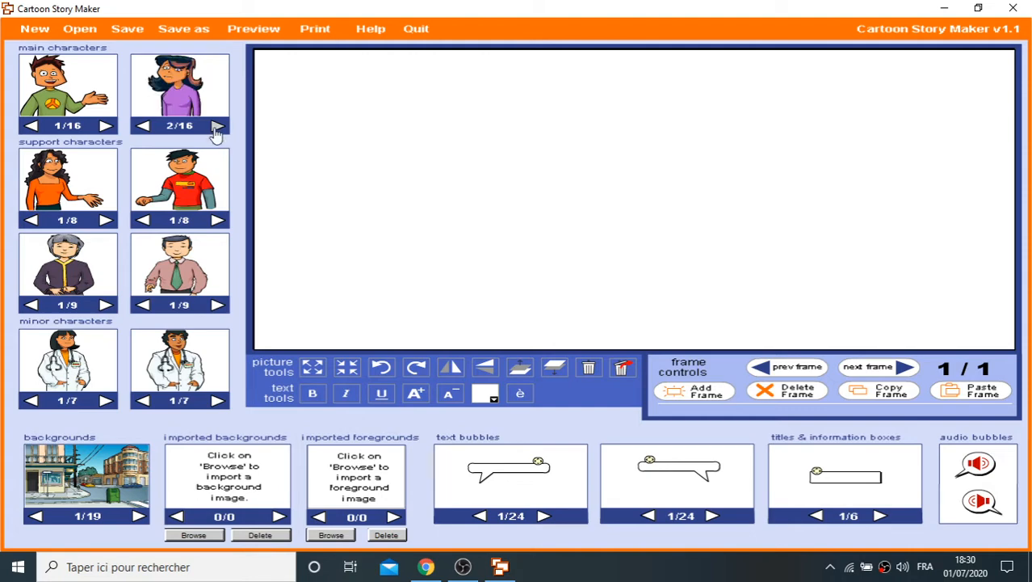
pyautogui.click(216, 126)
pyautogui.click(217, 126)
pyautogui.click(216, 127)
pyautogui.click(217, 127)
pyautogui.click(217, 127)
pyautogui.click(217, 127)
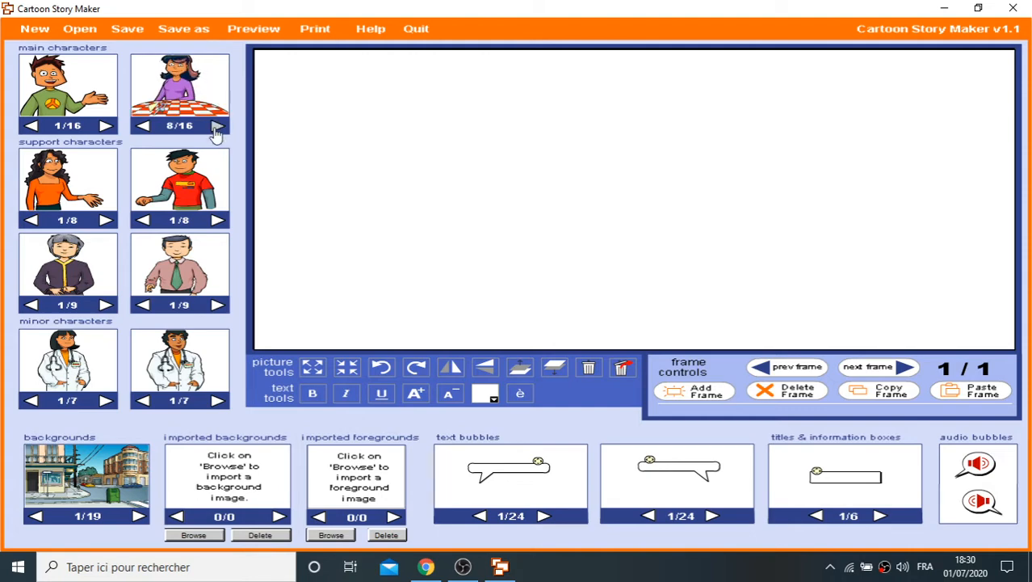
pyautogui.click(217, 127)
pyautogui.click(216, 126)
pyautogui.click(216, 127)
pyautogui.click(216, 127)
pyautogui.click(217, 127)
pyautogui.click(216, 126)
pyautogui.click(217, 126)
pyautogui.click(217, 126)
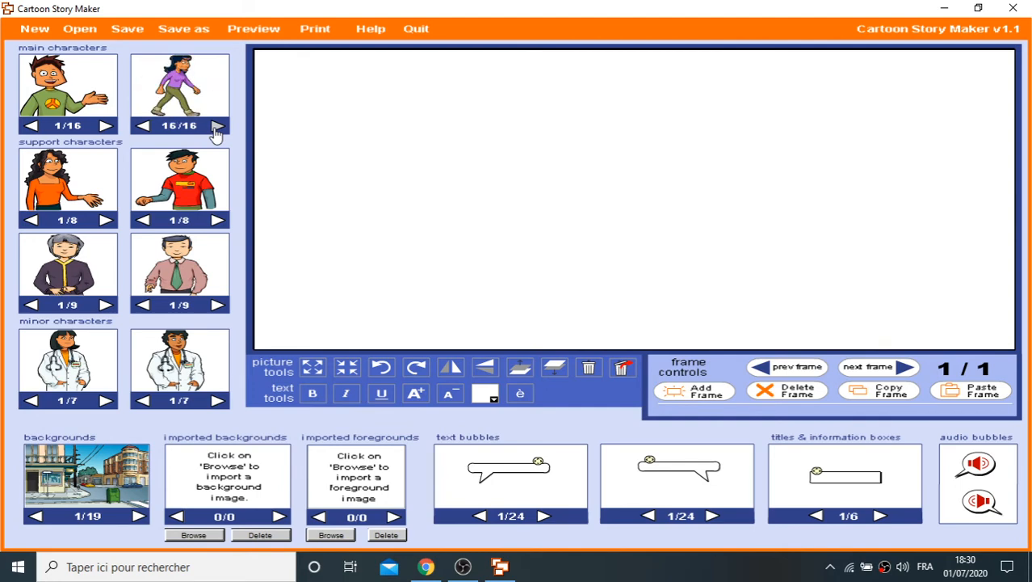
pyautogui.click(217, 127)
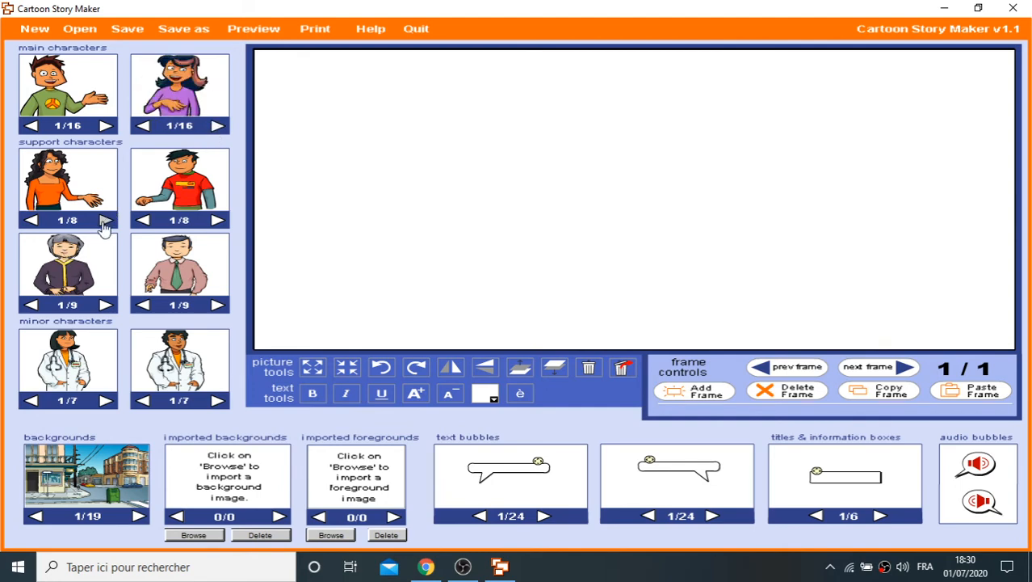
# Step: Look through the support character set that starts with the curly-haired woman in orange, ending on her second pose
pyautogui.click(105, 220)
pyautogui.click(104, 221)
pyautogui.click(104, 221)
pyautogui.click(105, 221)
pyautogui.click(104, 220)
pyautogui.click(104, 220)
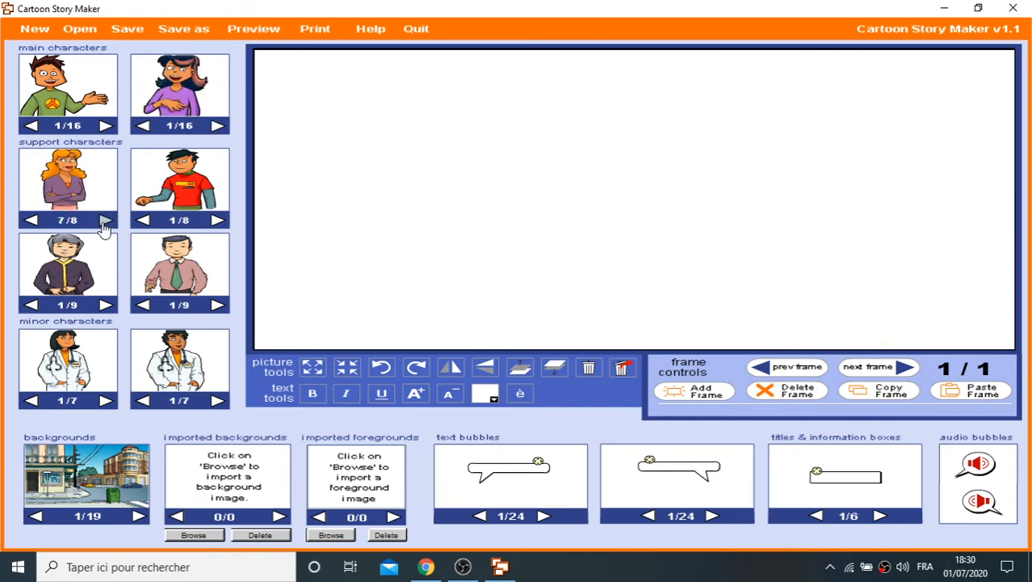
pyautogui.click(104, 221)
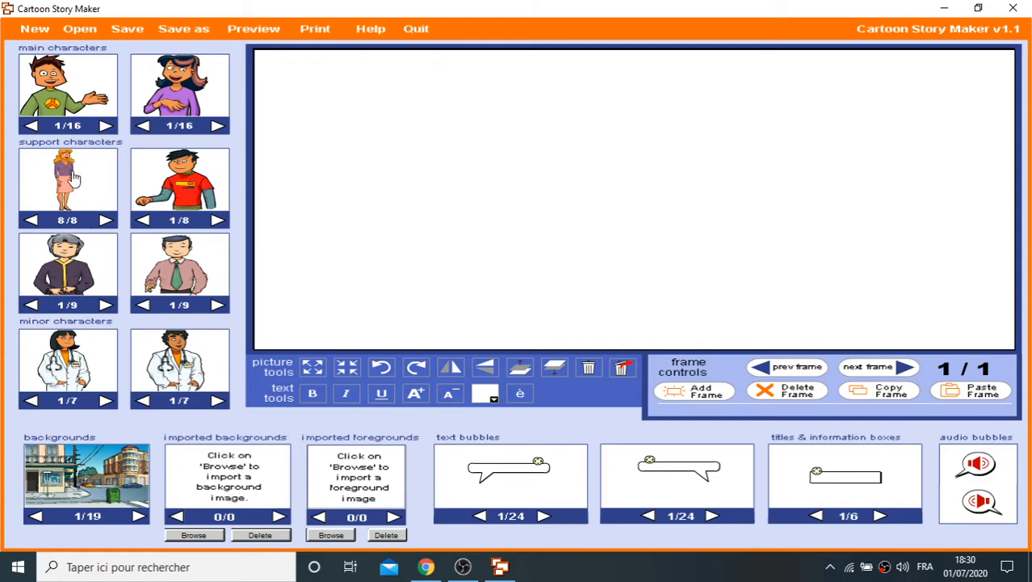
pyautogui.click(30, 221)
pyautogui.click(30, 221)
pyautogui.click(31, 220)
pyautogui.click(30, 220)
pyautogui.click(31, 221)
pyautogui.click(30, 220)
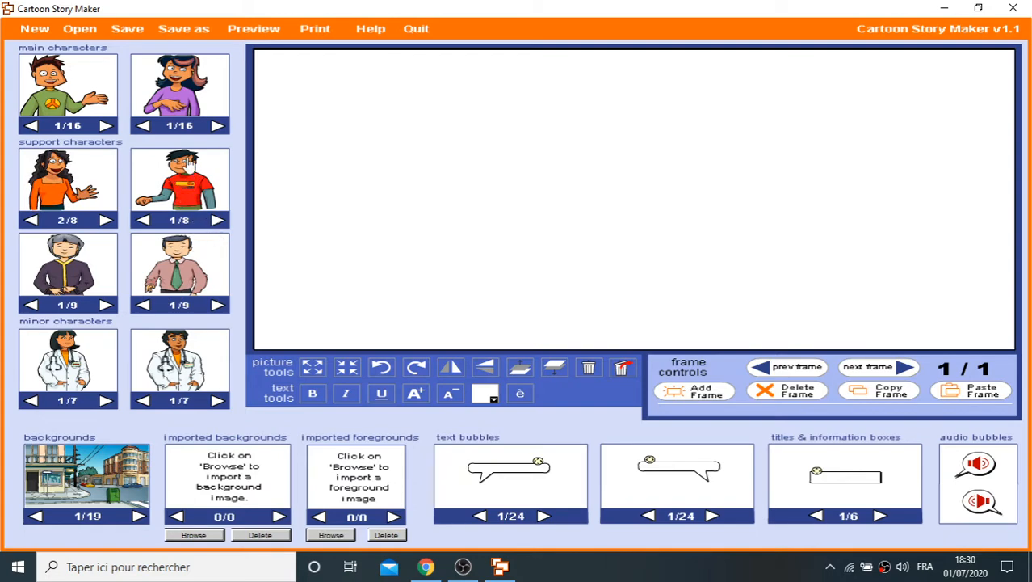
# Step: Look through the support character set that starts with the young man in the red T-shirt, up to the seventh picture
pyautogui.click(217, 220)
pyautogui.click(217, 220)
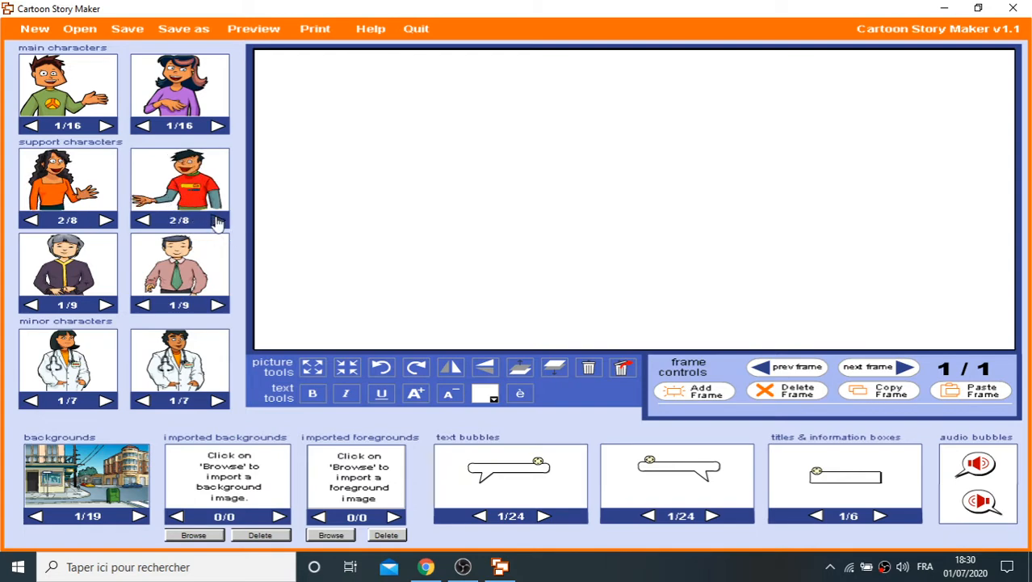
pyautogui.click(216, 220)
pyautogui.click(216, 219)
pyautogui.click(216, 220)
pyautogui.click(216, 219)
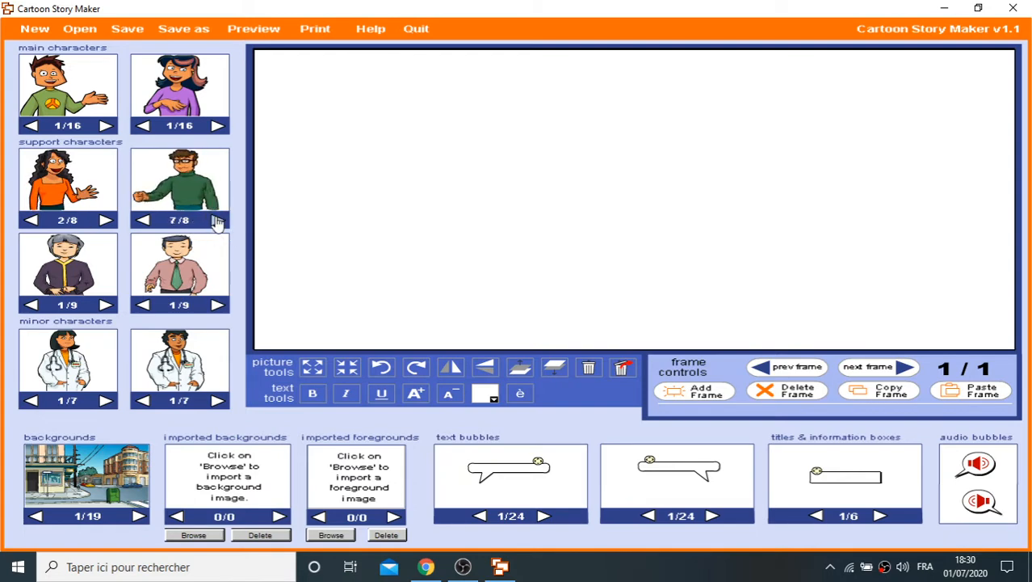
# Step: Examine the support character set that starts with the grey-haired woman, ending on the woman in the pink top
pyautogui.click(105, 305)
pyautogui.click(105, 305)
pyautogui.click(105, 306)
pyautogui.click(105, 305)
pyautogui.click(105, 305)
pyautogui.click(106, 307)
pyautogui.doubleClick(106, 307)
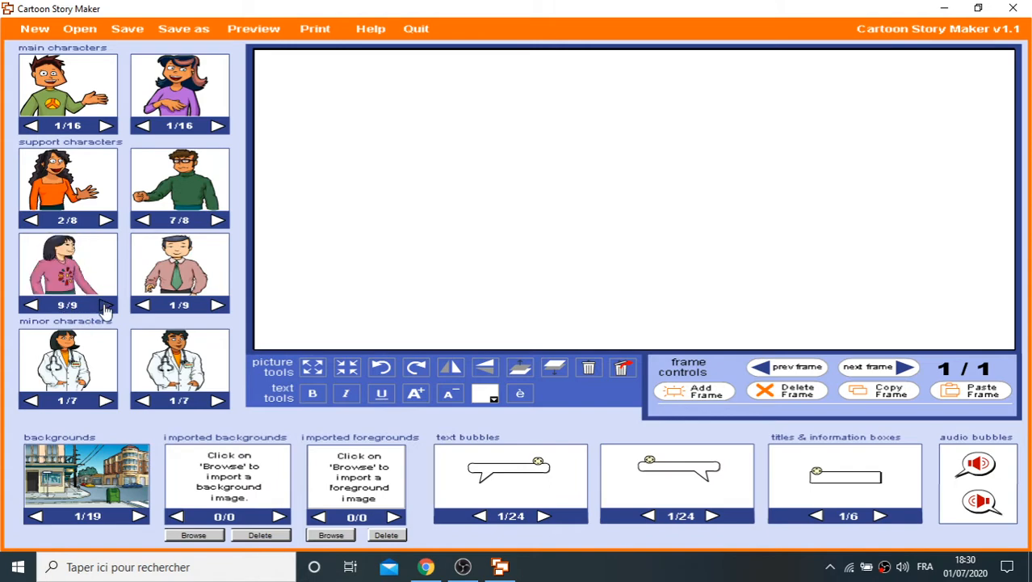
pyautogui.click(106, 307)
pyautogui.click(106, 307)
pyautogui.click(106, 307)
pyautogui.click(106, 307)
pyautogui.doubleClick(105, 307)
pyautogui.click(106, 307)
pyautogui.click(106, 307)
pyautogui.click(106, 307)
# Step: Examine the support character set that starts with the man in the green tie, ending on the boy in the orange T-shirt
pyautogui.click(218, 306)
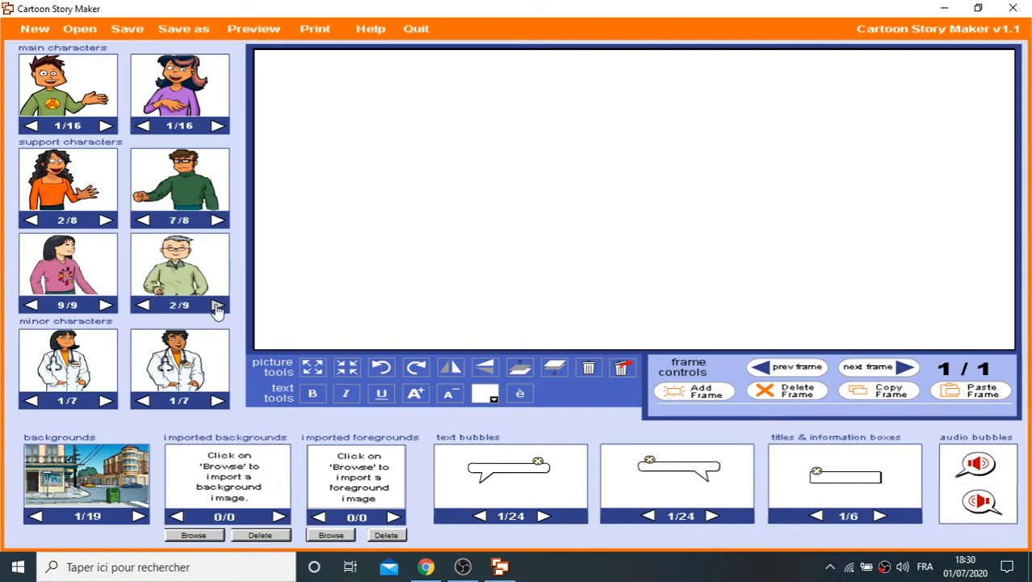
pyautogui.click(217, 306)
pyautogui.click(217, 306)
pyautogui.click(217, 306)
pyautogui.click(218, 306)
pyautogui.click(217, 306)
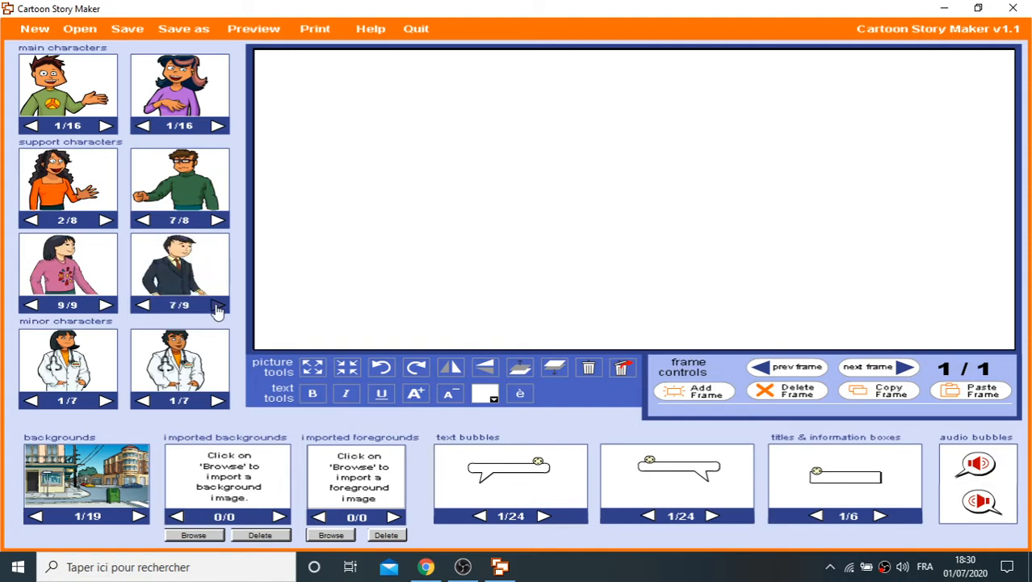
pyautogui.click(218, 306)
pyautogui.click(217, 306)
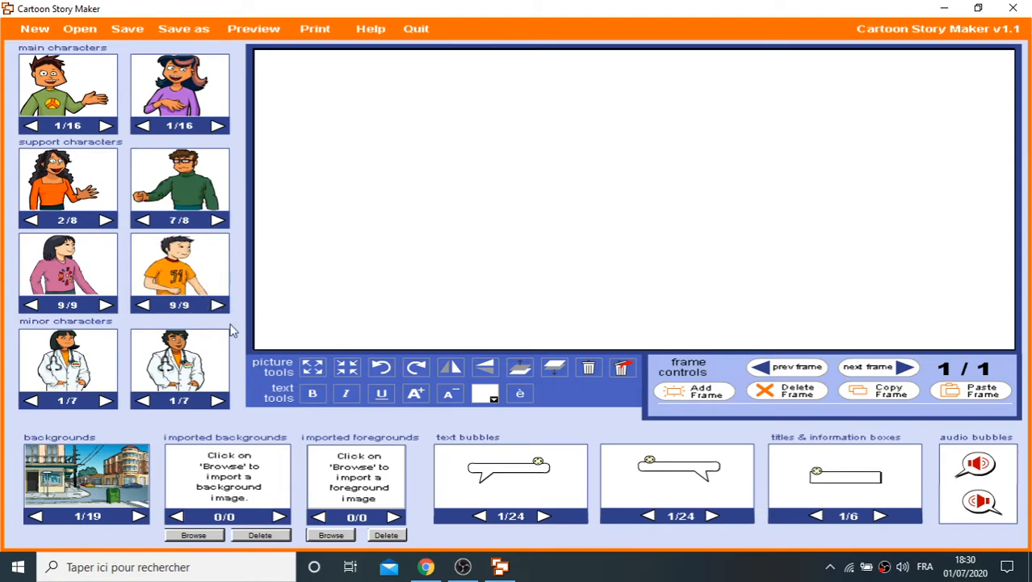
pyautogui.click(218, 306)
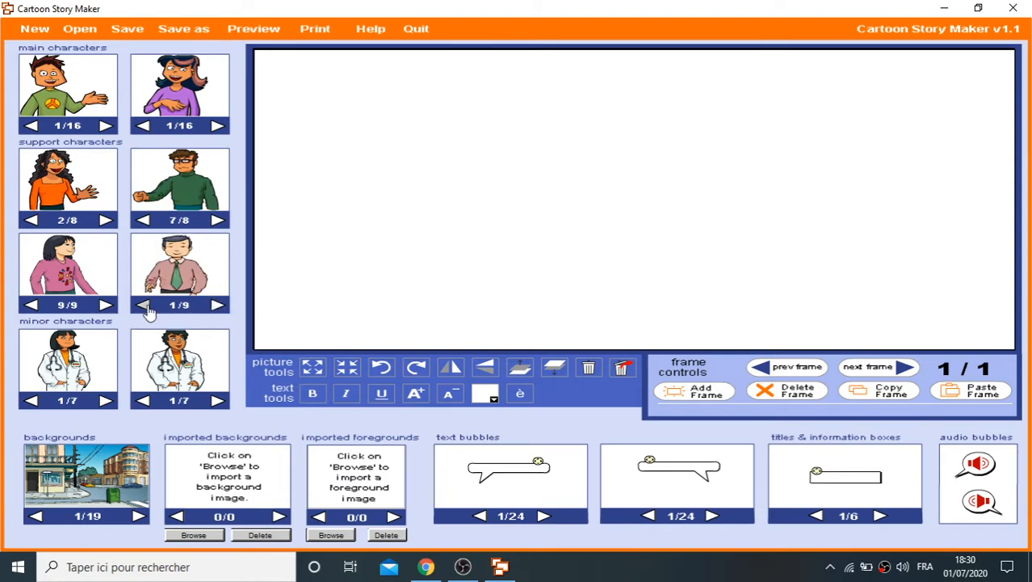
pyautogui.click(144, 306)
pyautogui.click(144, 306)
pyautogui.click(145, 308)
pyautogui.click(216, 307)
pyautogui.click(215, 307)
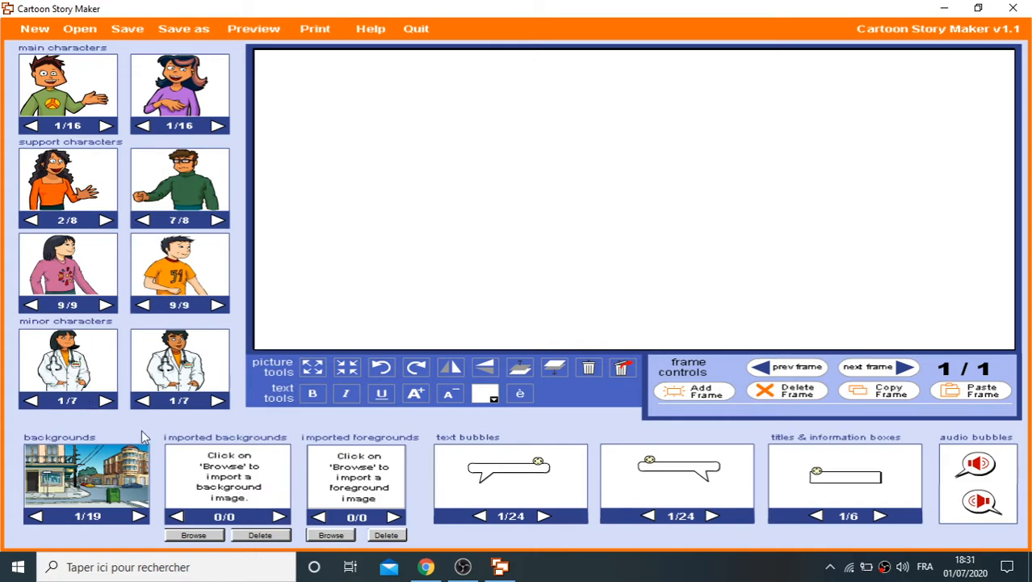
# Step: Look through the female minor characters, ending on the reporter with the microphone
pyautogui.click(106, 401)
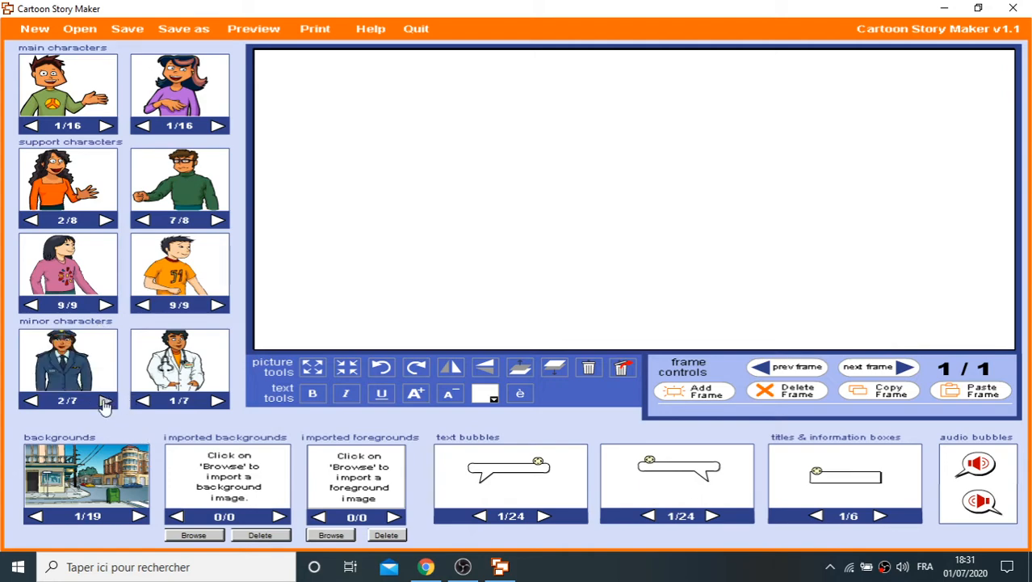
pyautogui.click(106, 402)
pyautogui.click(106, 401)
pyautogui.click(106, 401)
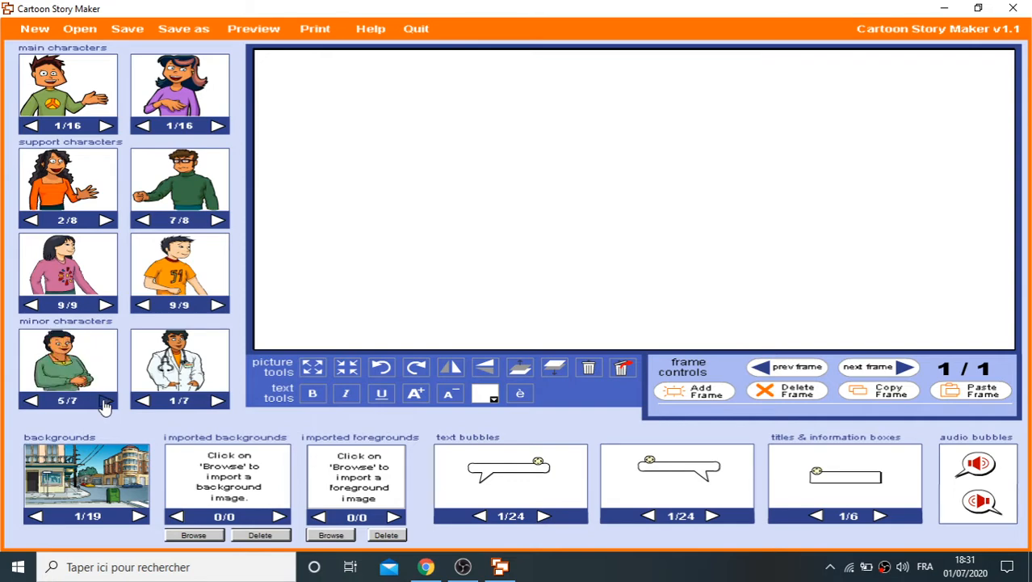
pyautogui.click(105, 401)
pyautogui.click(106, 402)
pyautogui.click(105, 402)
pyautogui.click(105, 402)
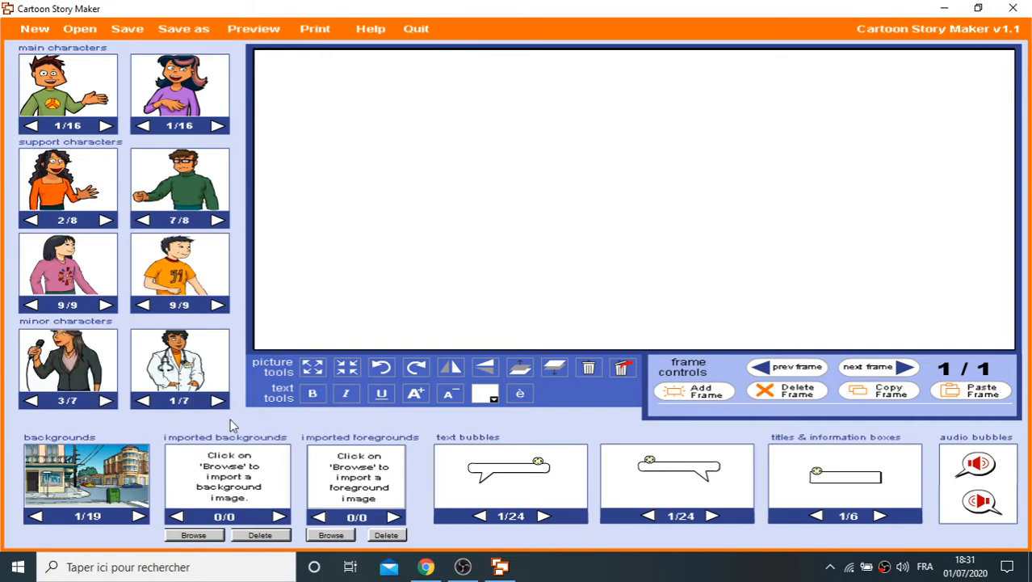
# Step: Look through the male minor characters, ending on the reporter with the microphone
pyautogui.click(216, 401)
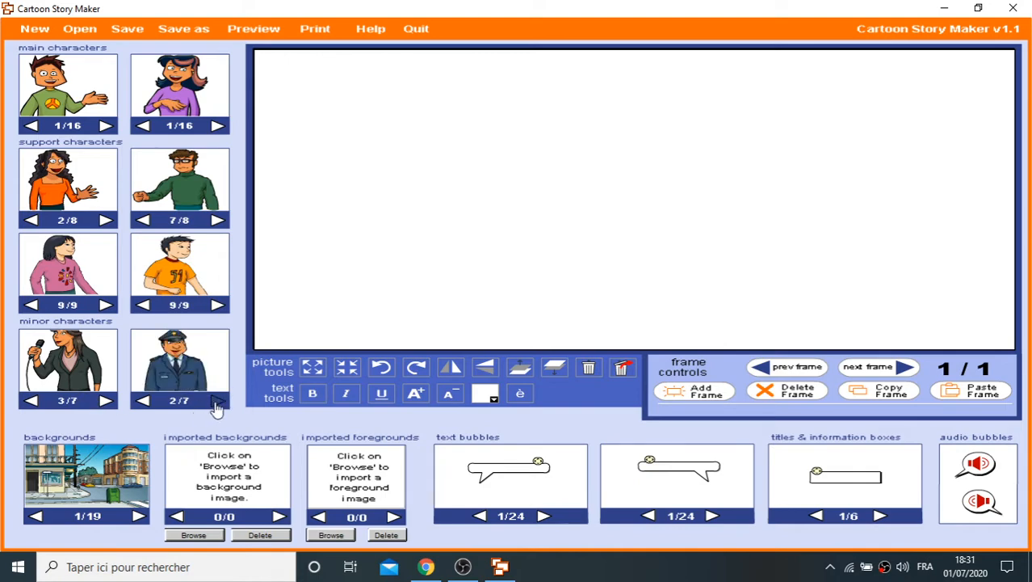
pyautogui.click(217, 401)
pyautogui.click(216, 402)
pyautogui.click(217, 401)
pyautogui.click(217, 401)
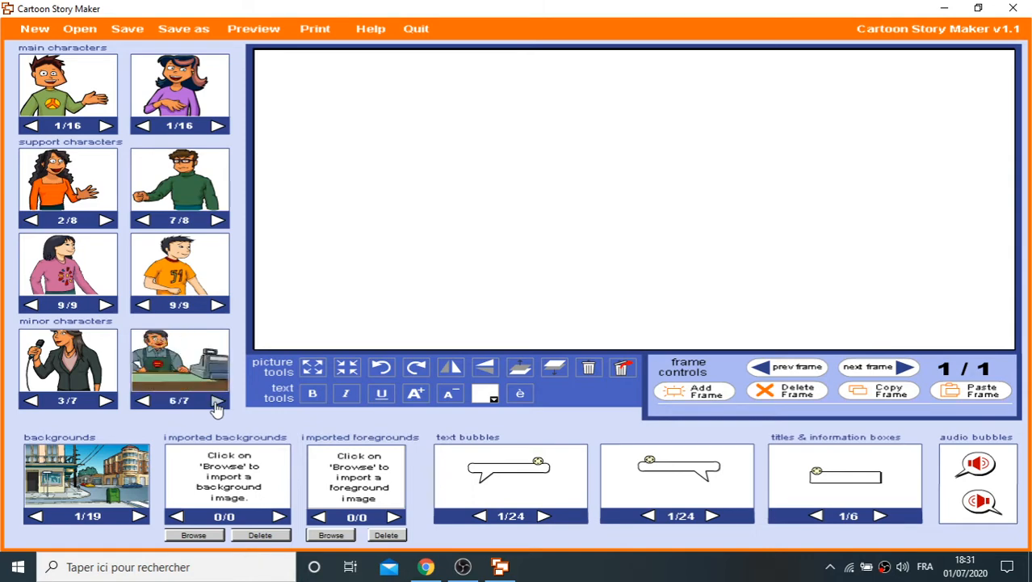
pyautogui.click(217, 402)
pyautogui.click(216, 401)
pyautogui.click(216, 403)
pyautogui.click(216, 403)
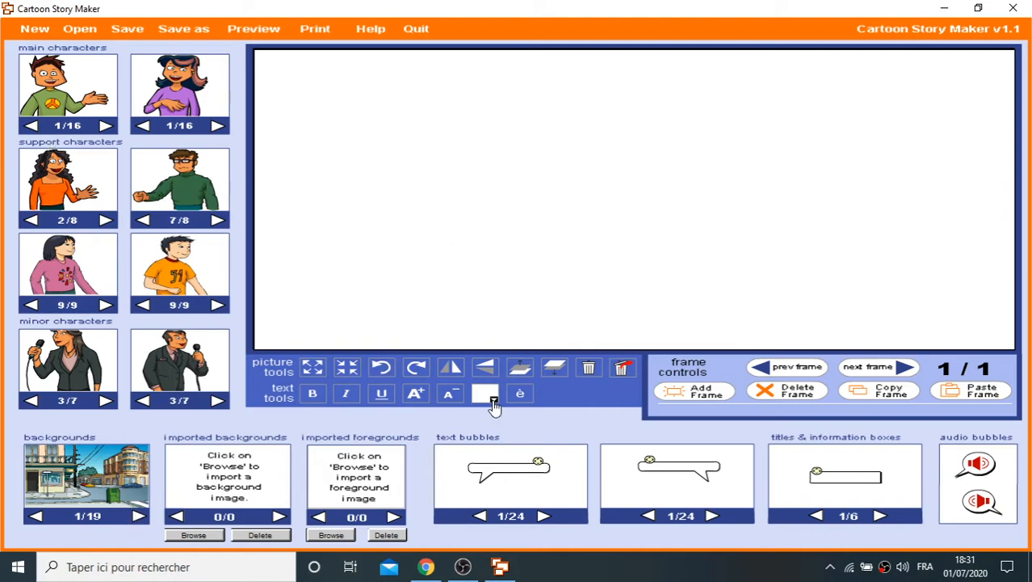
# Step: Browse the built-in backgrounds from the classroom through to the plain black one at the end
pyautogui.click(138, 517)
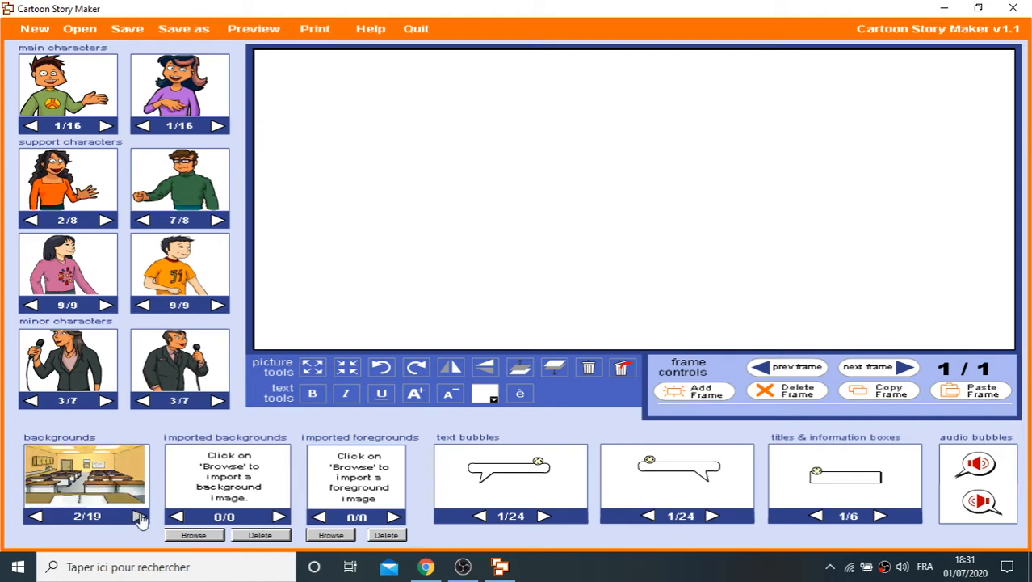
pyautogui.click(139, 517)
pyautogui.click(139, 517)
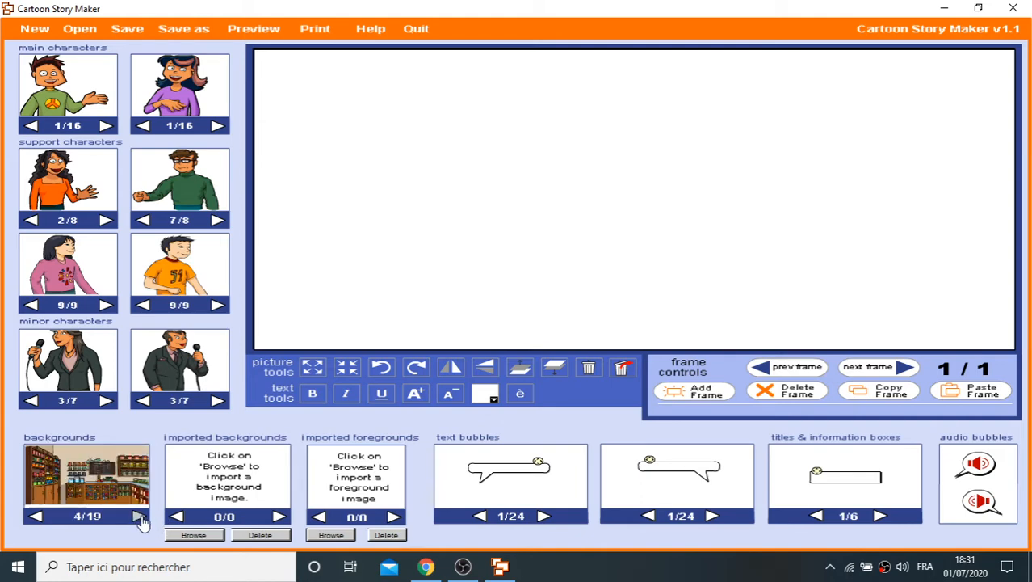
pyautogui.click(139, 517)
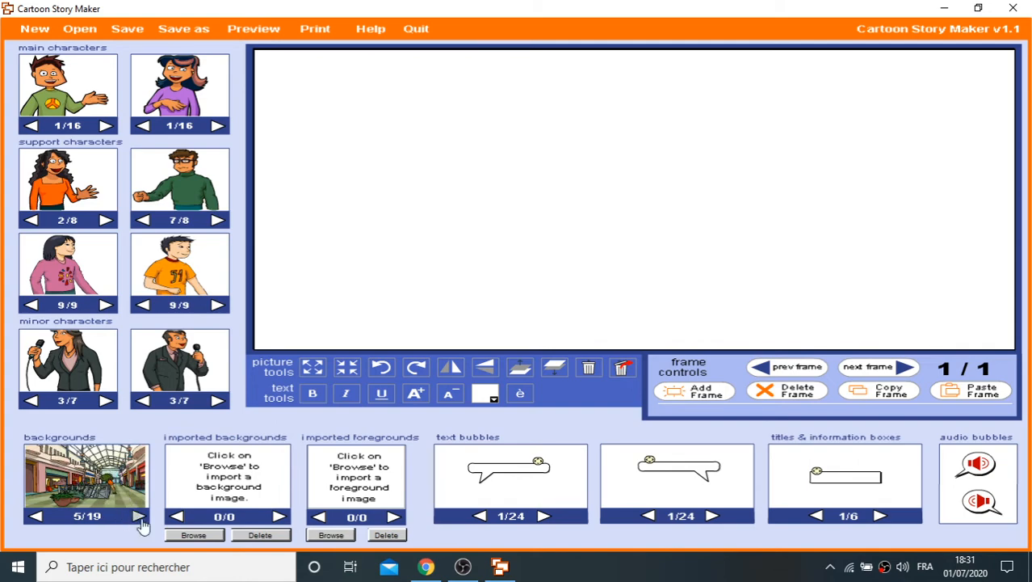
pyautogui.click(139, 517)
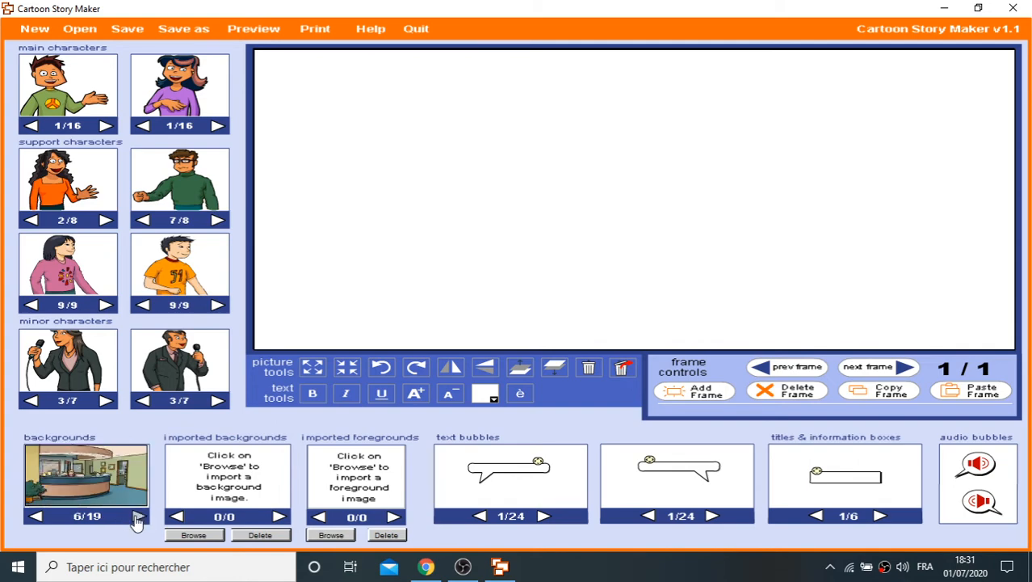
pyautogui.click(139, 517)
pyautogui.click(139, 517)
pyautogui.click(139, 517)
pyautogui.click(139, 517)
pyautogui.click(139, 517)
pyautogui.click(139, 517)
pyautogui.click(139, 517)
pyautogui.click(139, 517)
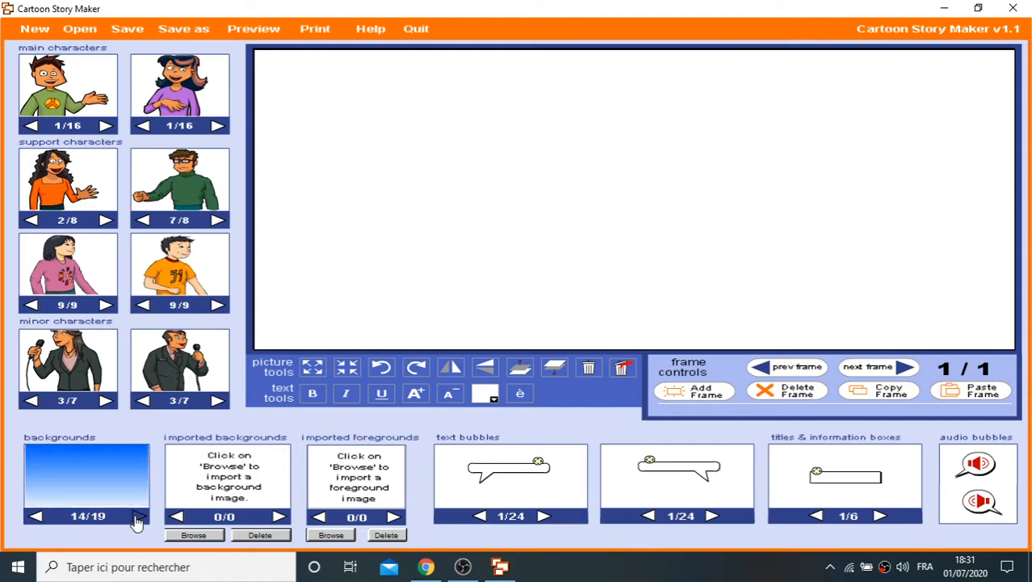
pyautogui.click(139, 517)
pyautogui.click(139, 517)
pyautogui.click(139, 517)
pyautogui.click(139, 517)
pyautogui.click(139, 517)
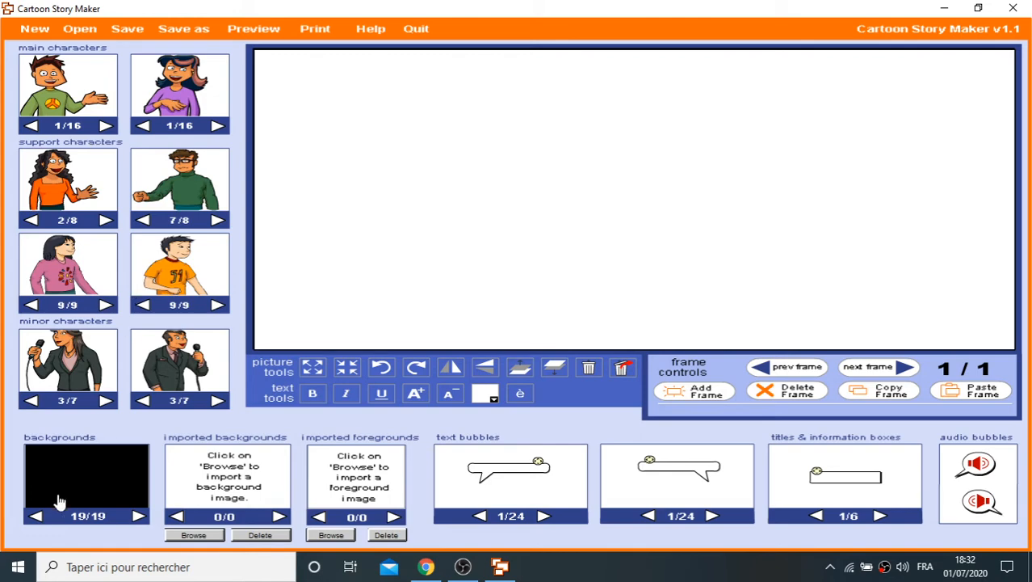
# Step: Place the reception desk background in the empty frame and delete it from the frame
pyautogui.click(35, 517)
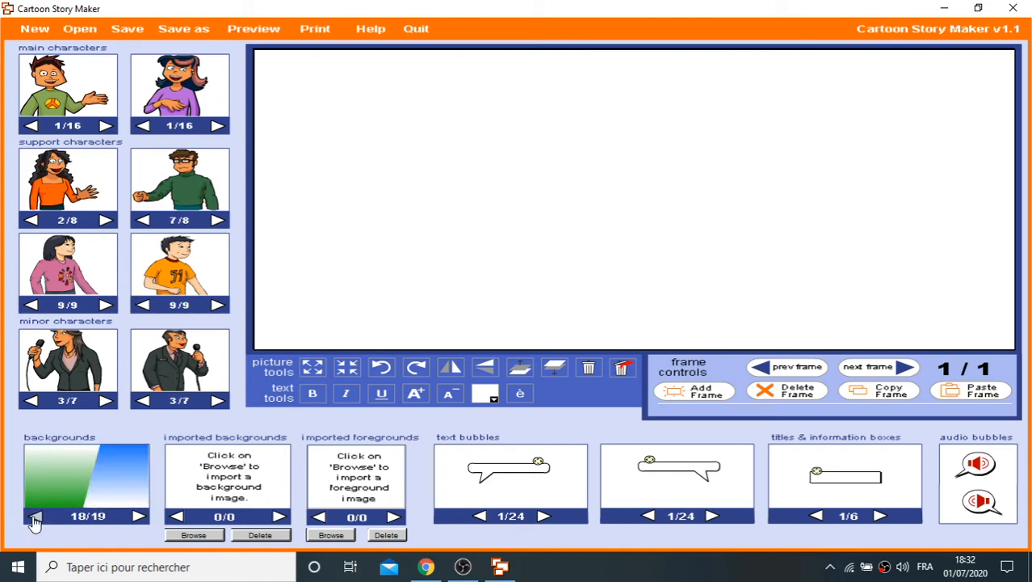
pyautogui.click(35, 517)
pyautogui.click(35, 517)
pyautogui.click(35, 517)
pyautogui.click(34, 517)
pyautogui.click(34, 517)
pyautogui.click(34, 517)
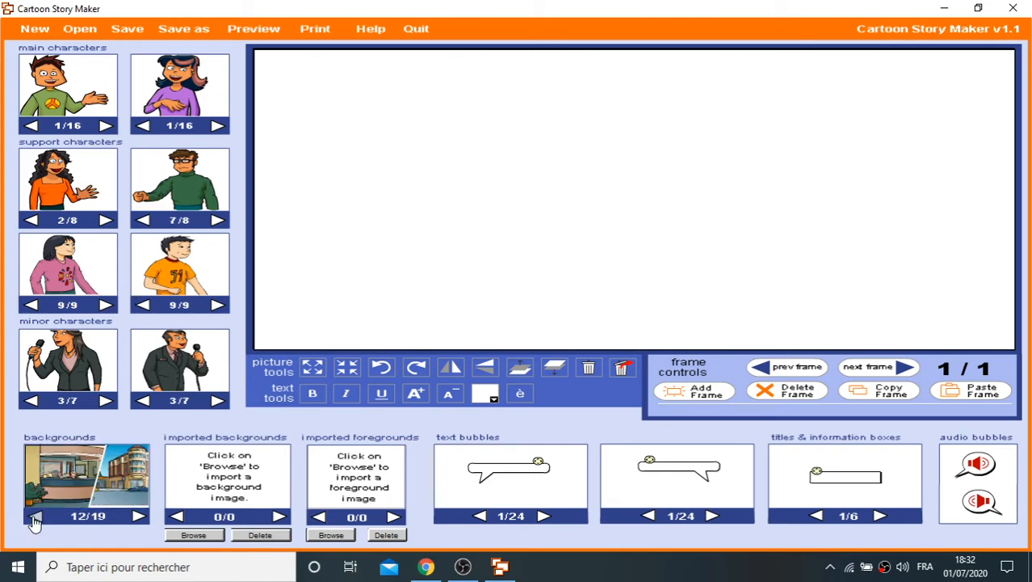
pyautogui.click(35, 517)
pyautogui.click(35, 517)
pyautogui.click(35, 517)
pyautogui.click(35, 517)
pyautogui.click(34, 517)
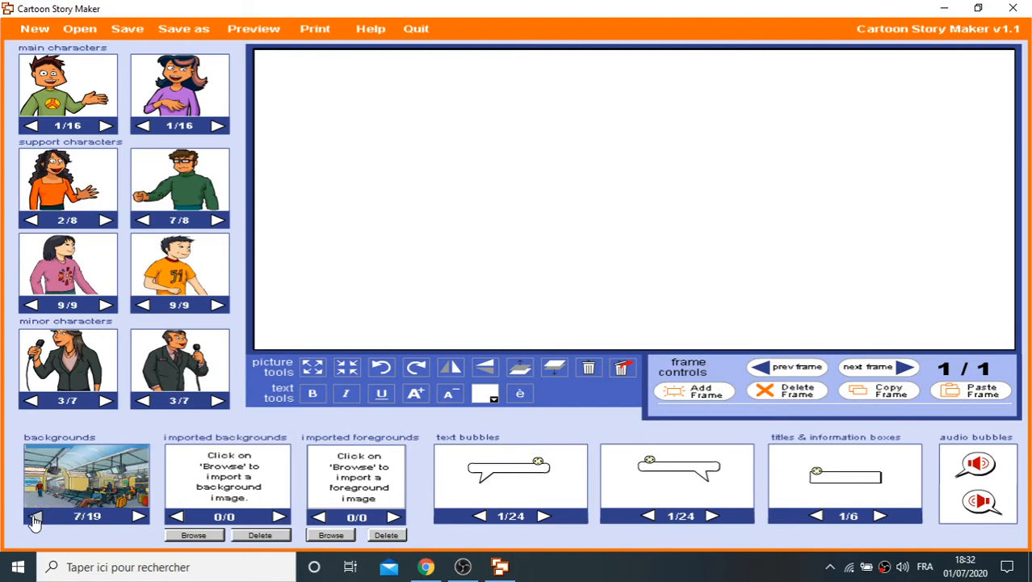
pyautogui.click(35, 517)
pyautogui.moveTo(60, 483); pyautogui.dragTo(530, 195)
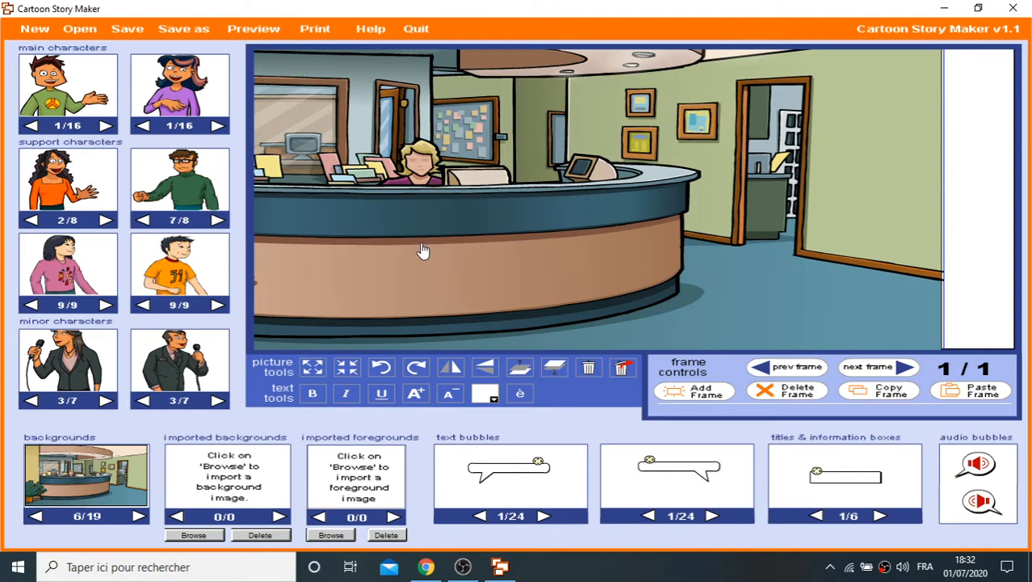
pyautogui.click(589, 369)
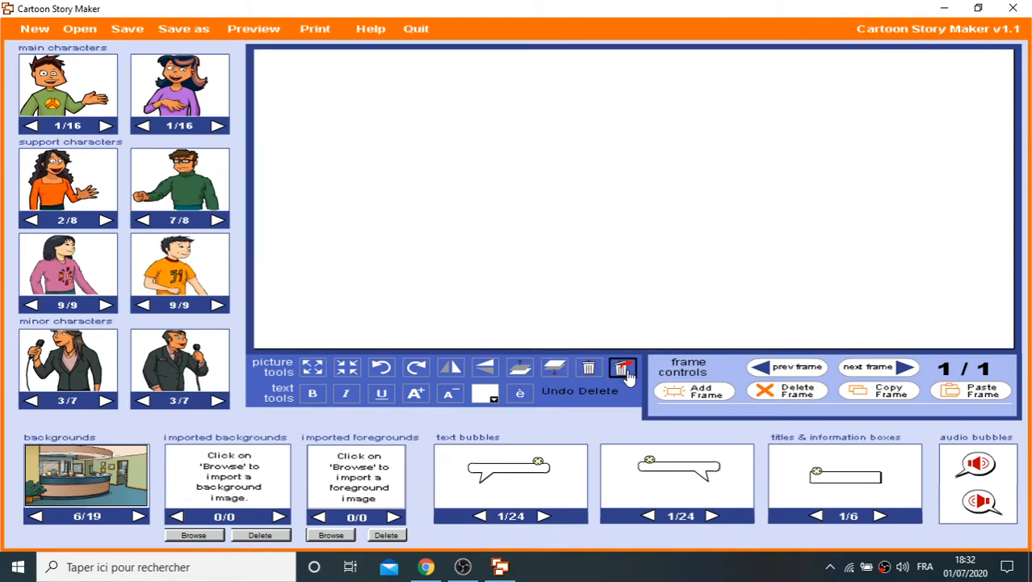
# Step: Restore the deleted reception desk background and remove it from the frame again
pyautogui.click(622, 369)
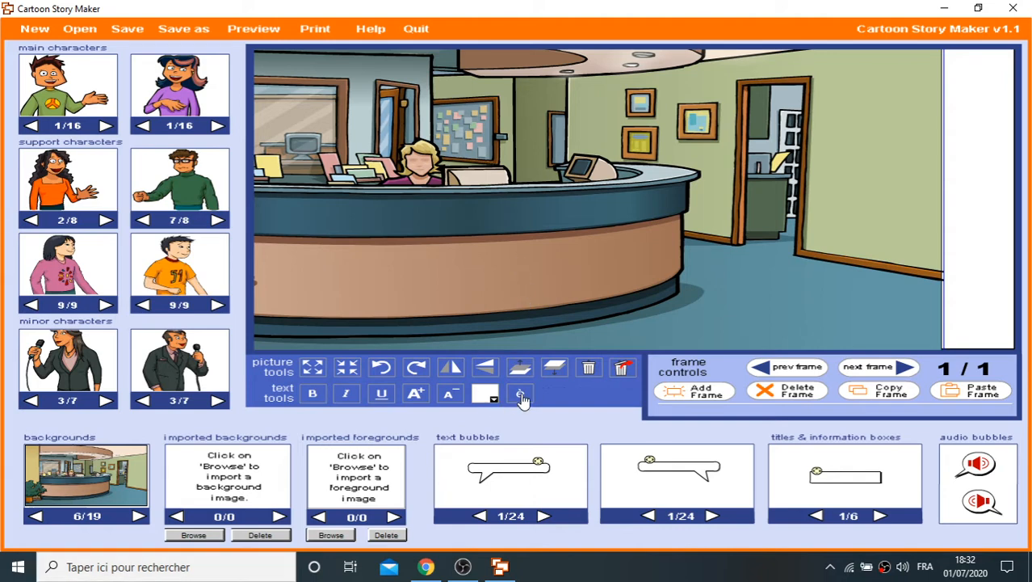
pyautogui.click(621, 369)
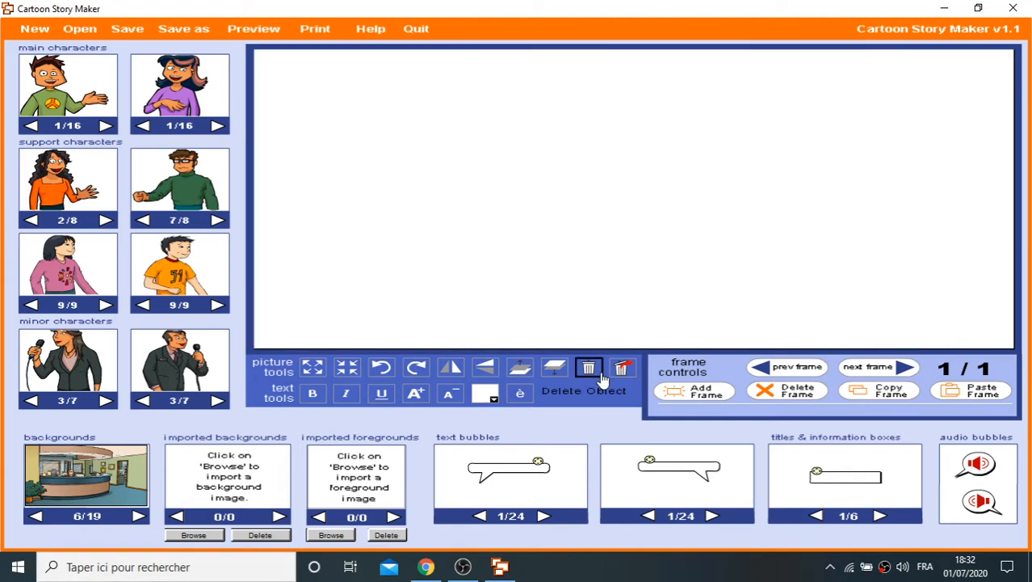
# Step: Place the built-in classroom background with rows of desks in the empty frame
pyautogui.click(139, 516)
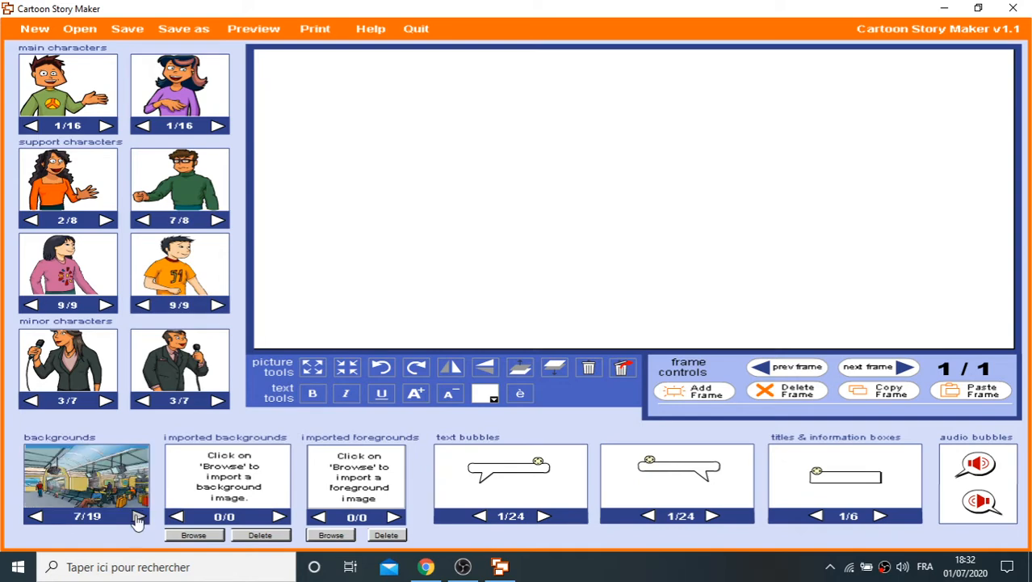
pyautogui.click(36, 516)
pyautogui.click(37, 516)
pyautogui.click(37, 516)
pyautogui.click(36, 517)
pyautogui.click(36, 517)
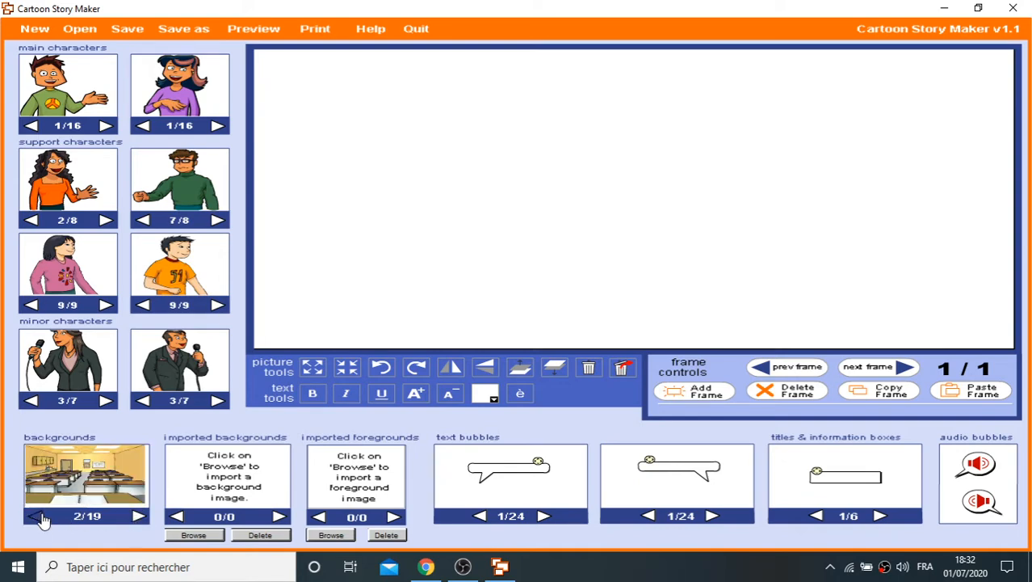
pyautogui.moveTo(59, 494); pyautogui.dragTo(435, 249)
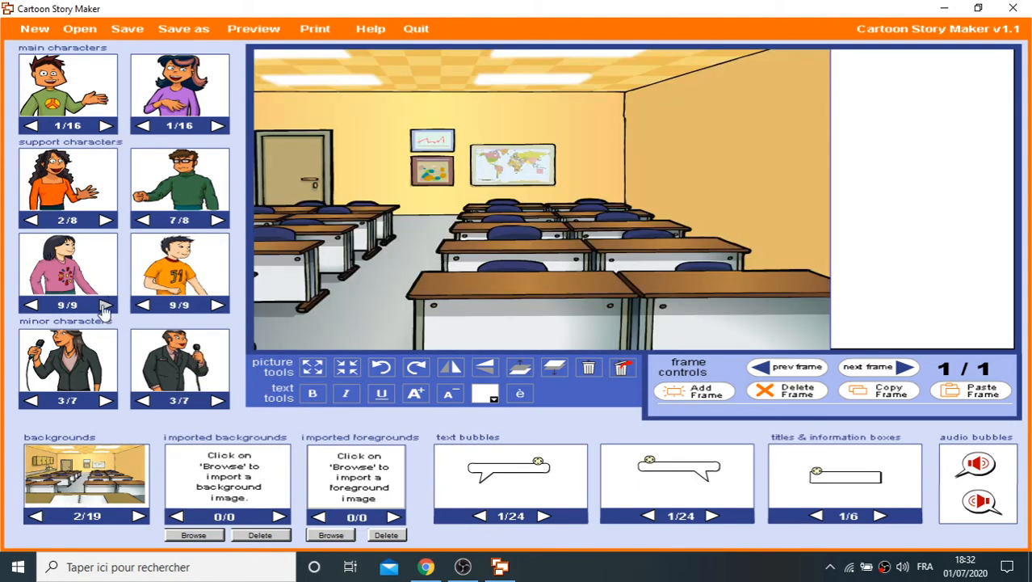
# Step: Look through the female minor characters and the second set of female support characters for one that suits the classroom
pyautogui.click(105, 305)
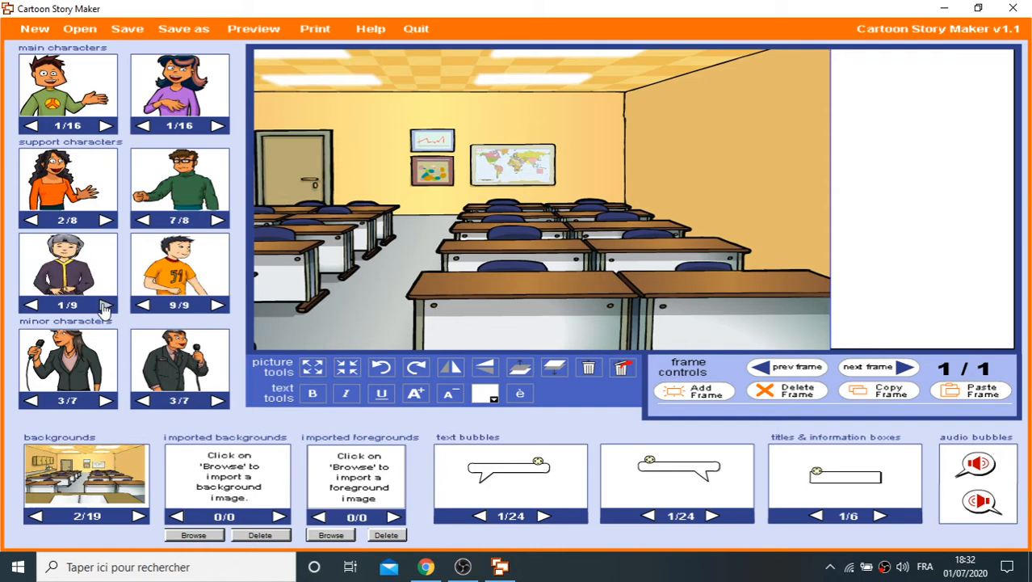
pyautogui.click(105, 399)
pyautogui.click(105, 400)
pyautogui.click(105, 400)
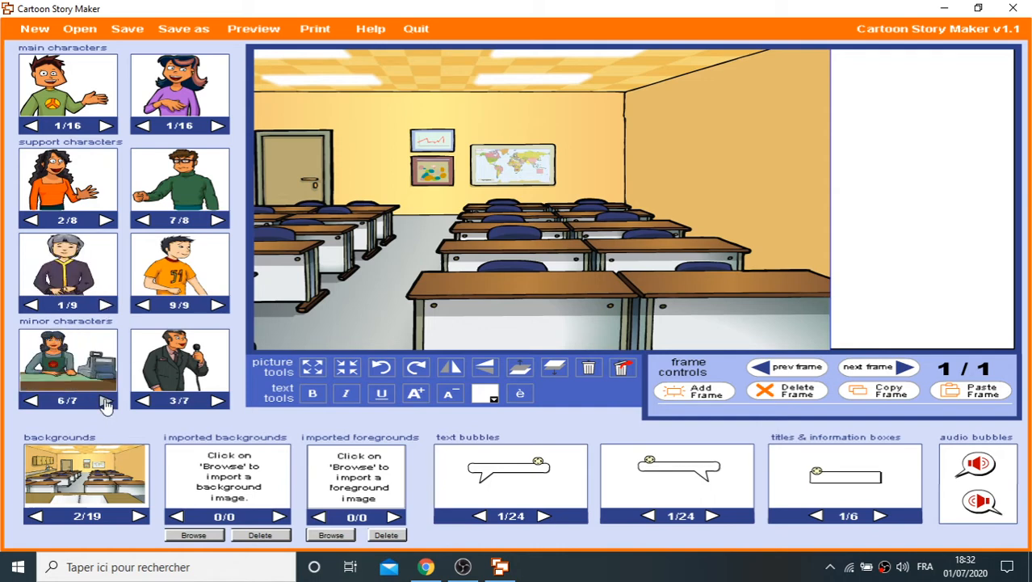
pyautogui.click(32, 400)
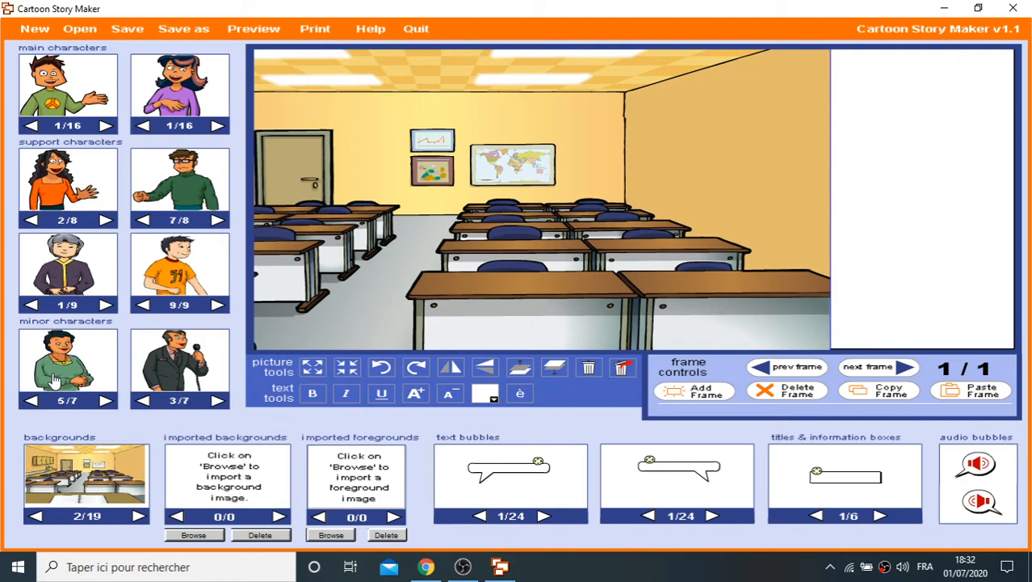
pyautogui.click(105, 305)
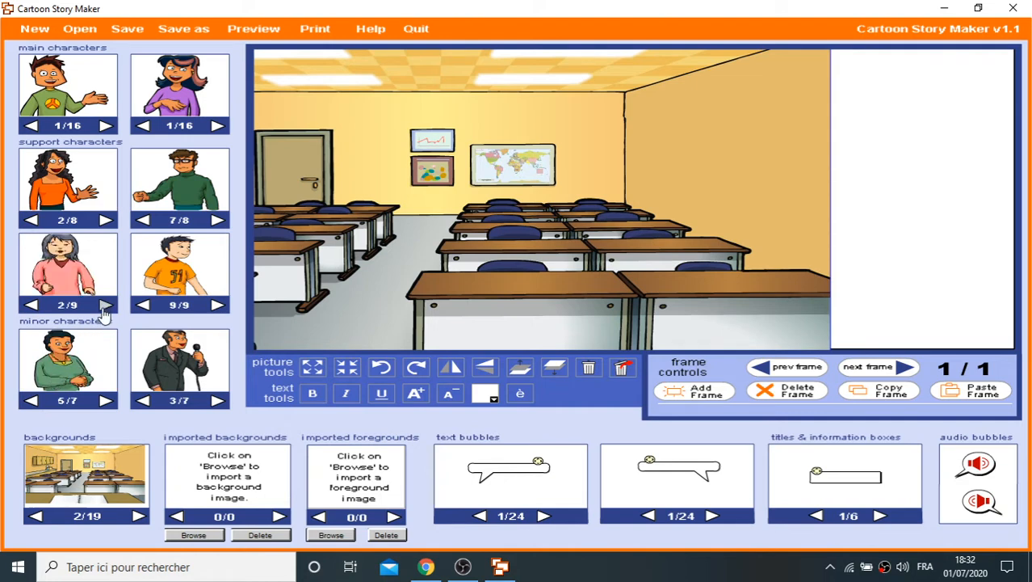
pyautogui.click(105, 305)
pyautogui.click(105, 306)
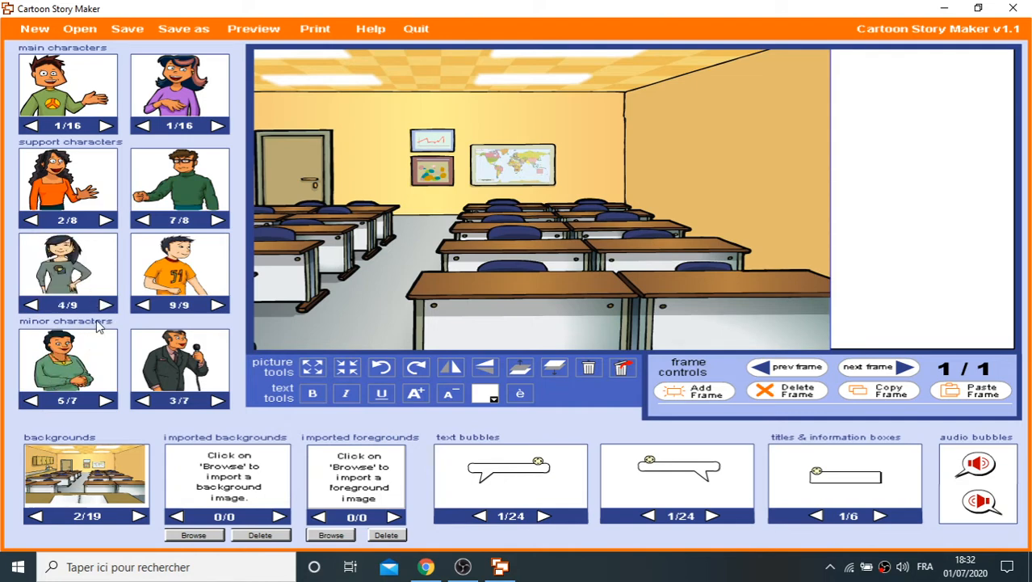
pyautogui.click(105, 306)
pyautogui.click(105, 306)
pyautogui.click(105, 306)
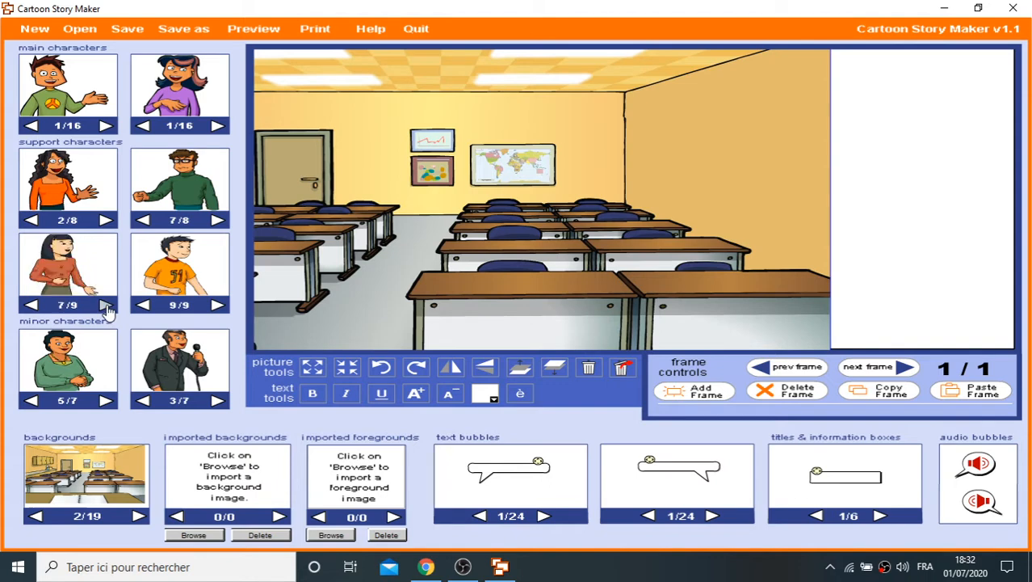
pyautogui.click(105, 306)
pyautogui.click(106, 306)
pyautogui.click(105, 305)
pyautogui.click(105, 305)
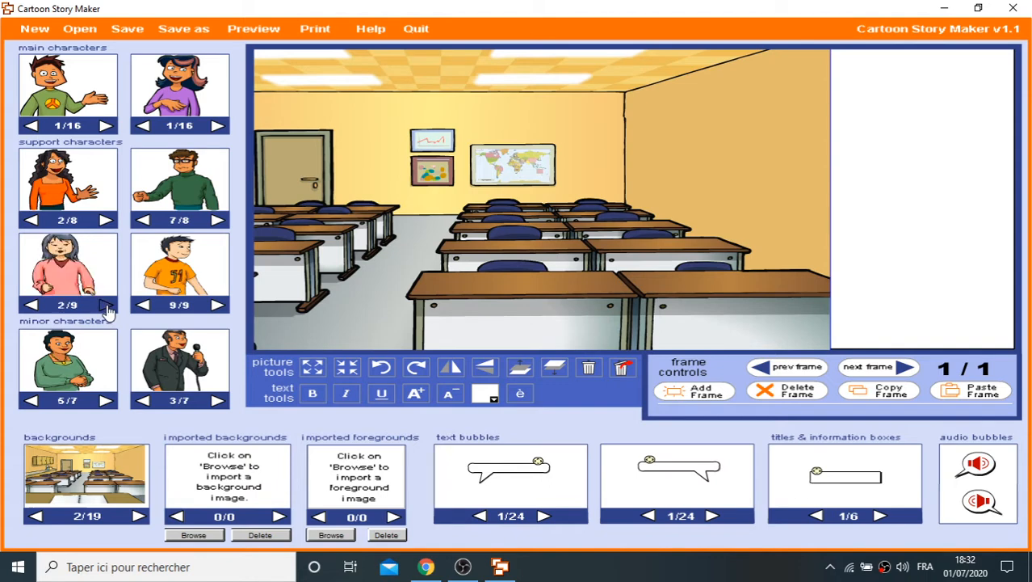
pyautogui.click(106, 306)
pyautogui.click(106, 306)
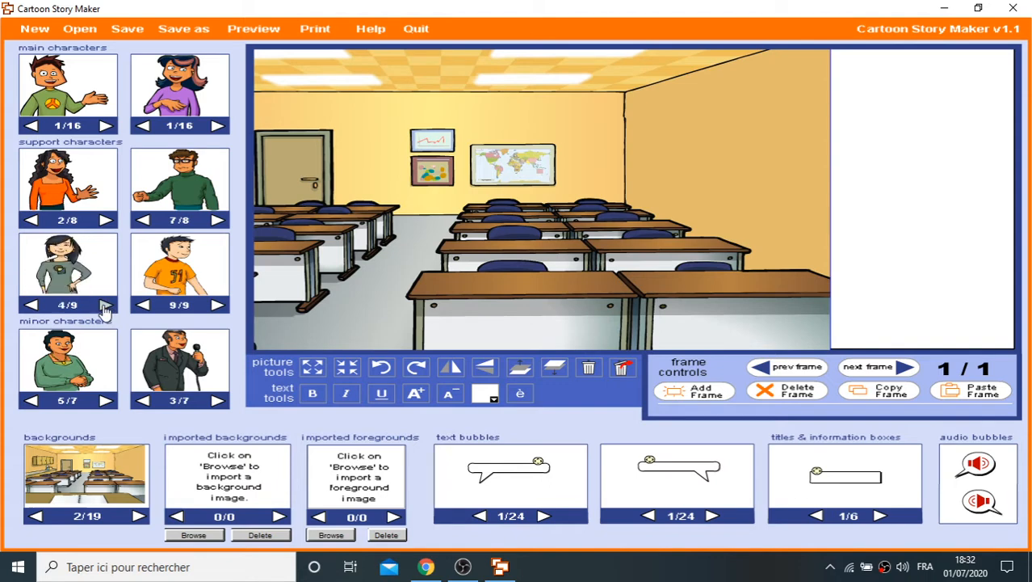
# Step: Place the black-haired woman in the buttoned orange-red top in front of the desks on the classroom's left side
pyautogui.click(32, 306)
pyautogui.moveTo(57, 277); pyautogui.dragTo(507, 352)
pyautogui.moveTo(489, 279); pyautogui.dragTo(380, 146)
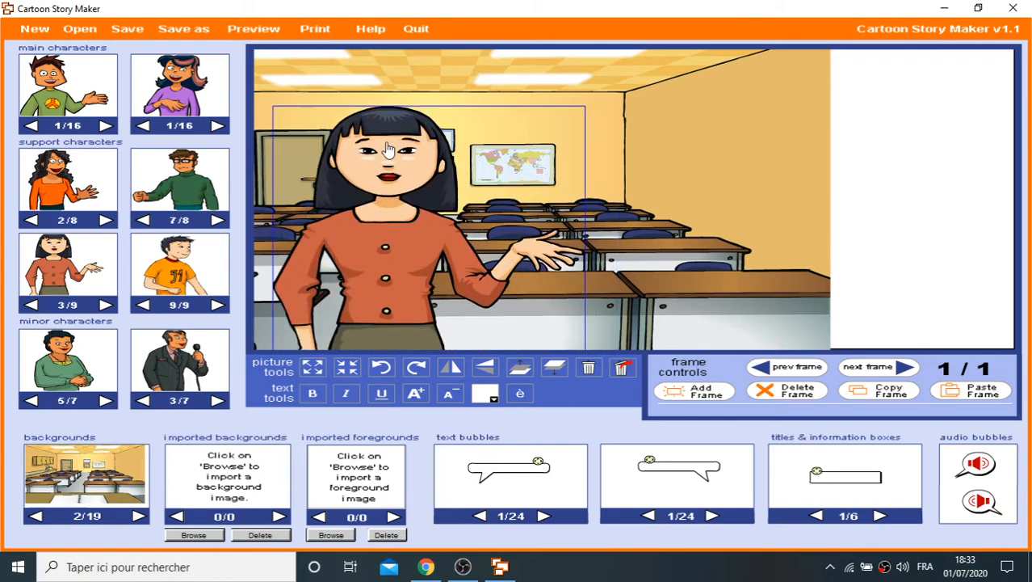
# Step: Rotate the woman in the classroom to the left by four increments
pyautogui.click(381, 368)
pyautogui.click(381, 367)
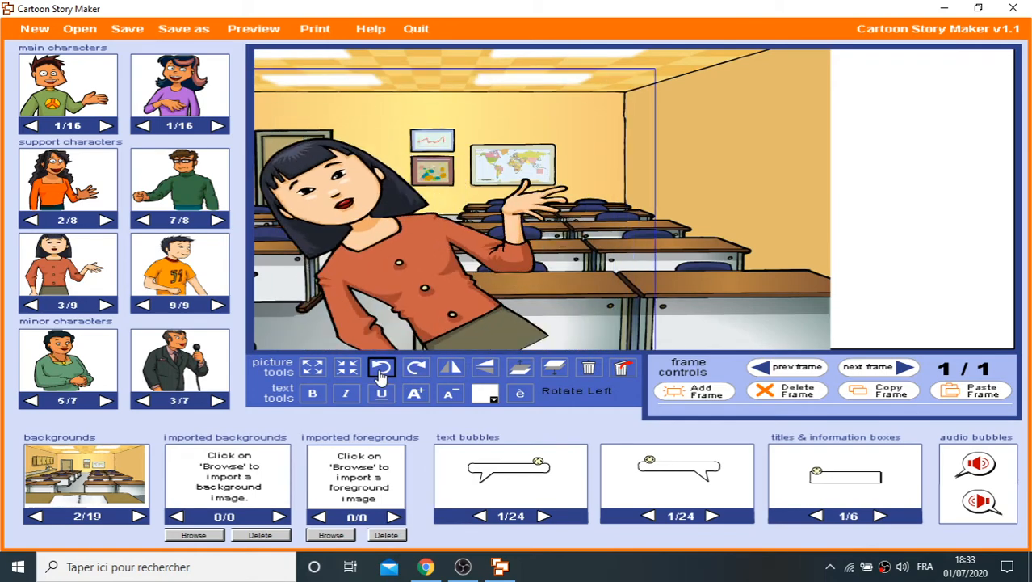
pyautogui.click(381, 367)
pyautogui.click(381, 368)
# Step: Rotate the woman to the right past vertical and bring her back to an upright position
pyautogui.click(416, 368)
pyautogui.click(416, 367)
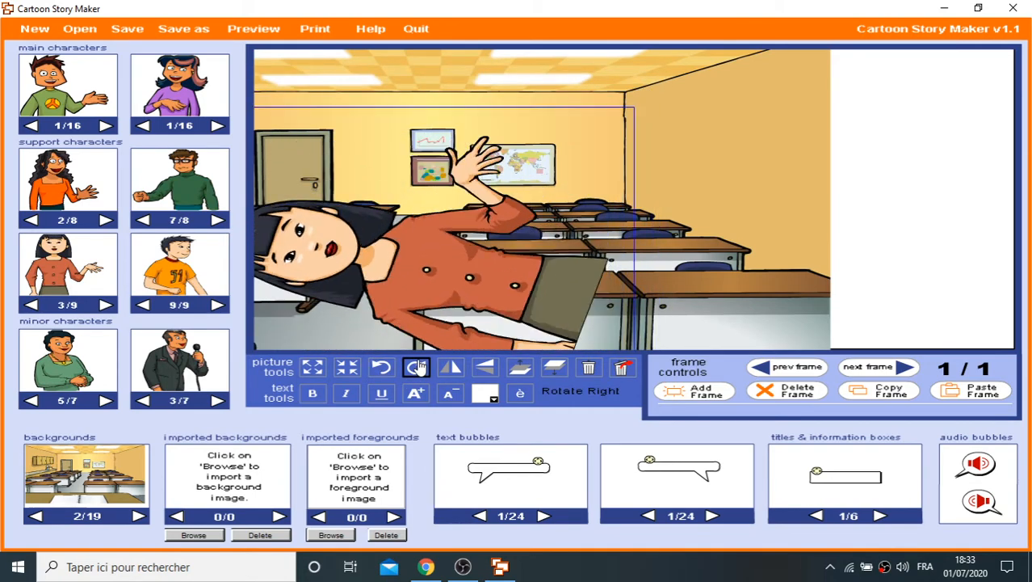
pyautogui.click(417, 368)
pyautogui.click(416, 367)
pyautogui.click(416, 368)
pyautogui.click(416, 368)
pyautogui.click(416, 367)
pyautogui.click(416, 368)
pyautogui.click(416, 368)
pyautogui.click(416, 368)
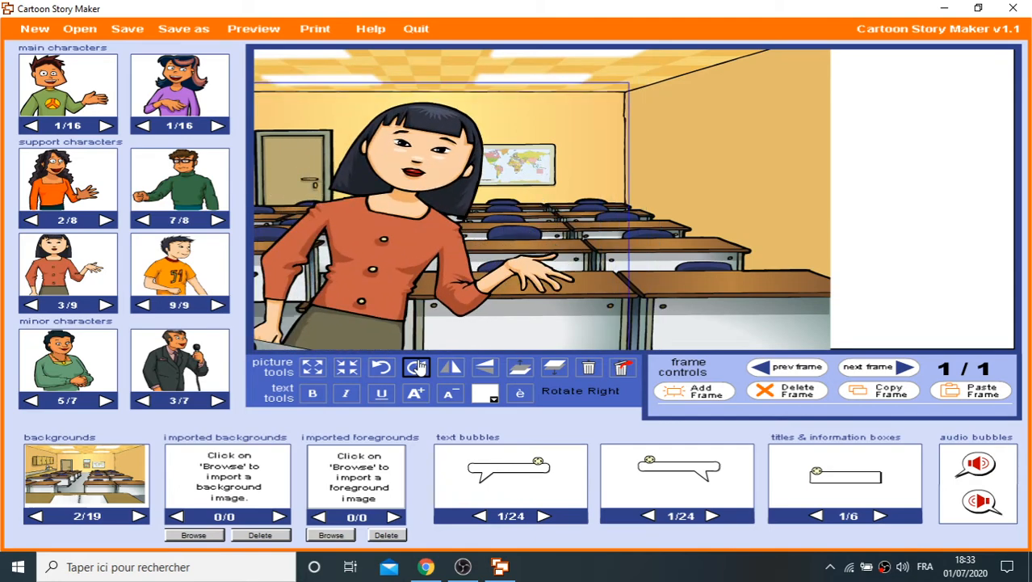
pyautogui.click(383, 367)
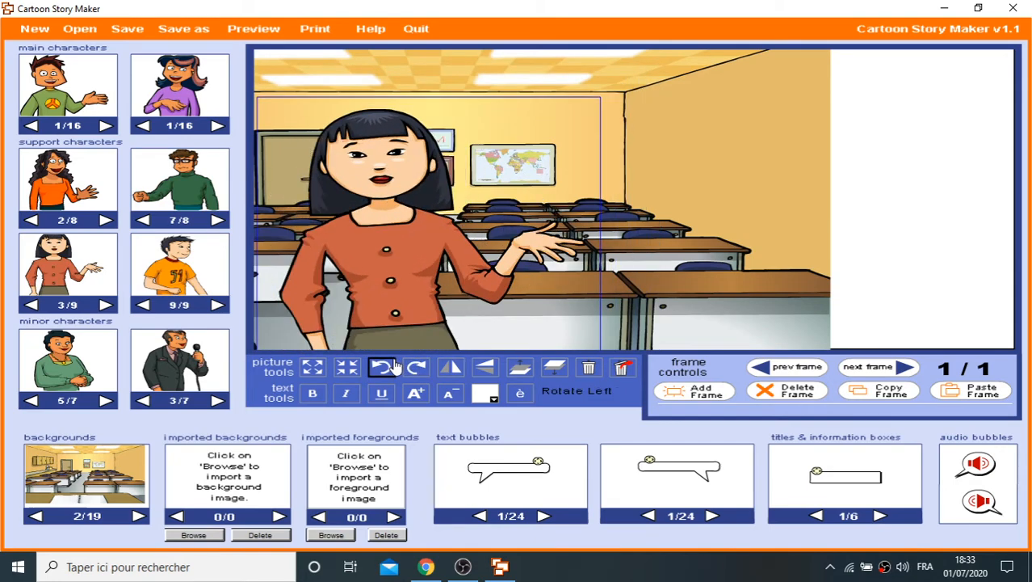
pyautogui.click(416, 368)
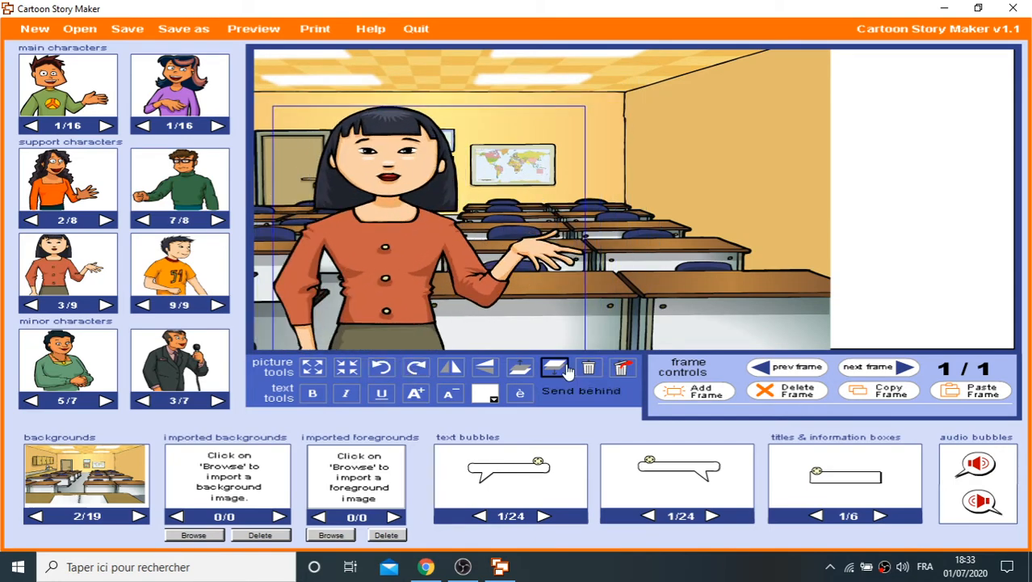
# Step: Try the horizontal and vertical flips on the woman, ending with her upright and her raised hand towards the door
pyautogui.click(452, 369)
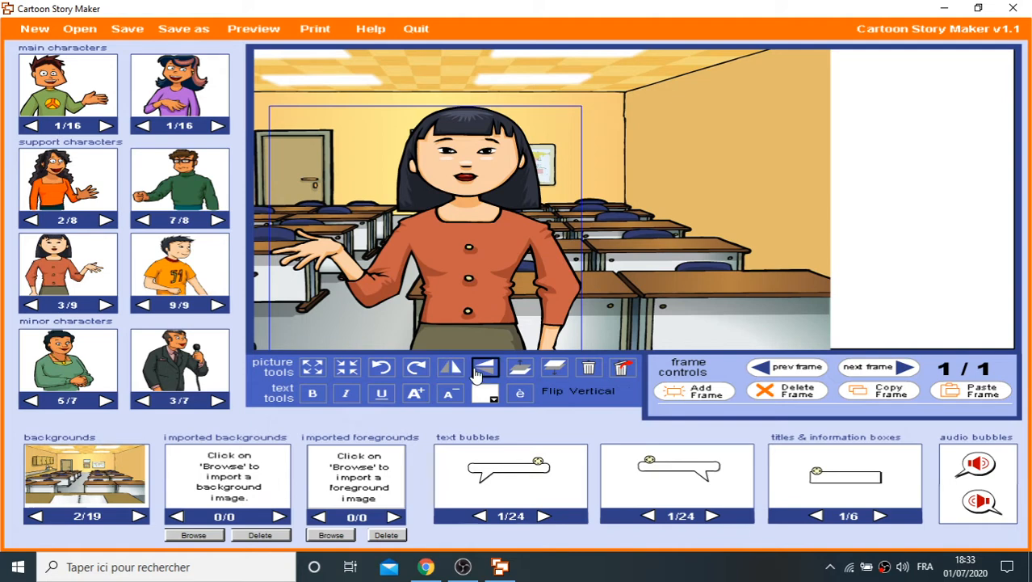
pyautogui.click(478, 373)
pyautogui.click(478, 373)
pyautogui.click(450, 368)
pyautogui.click(450, 369)
pyautogui.click(451, 369)
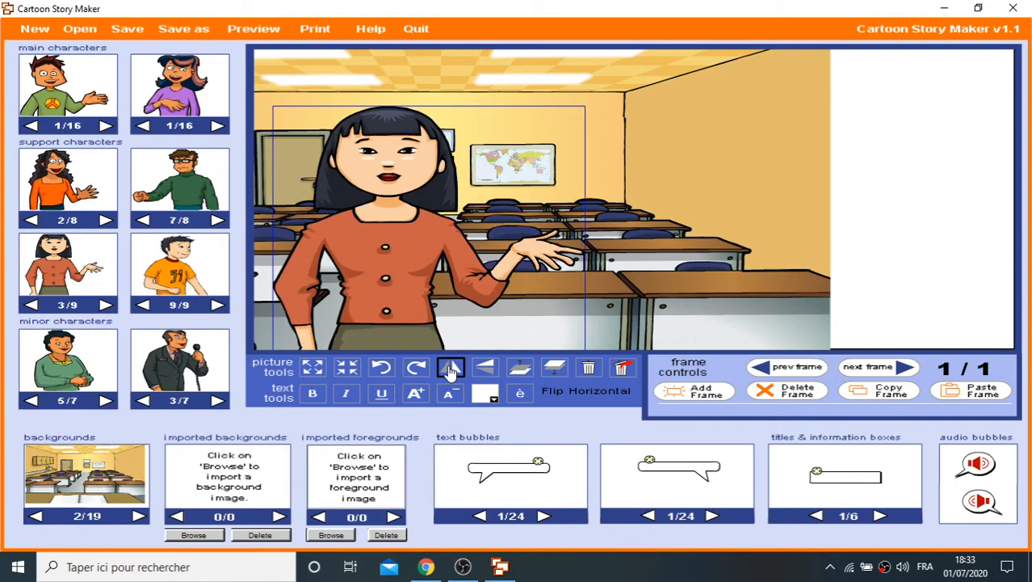
pyautogui.click(451, 368)
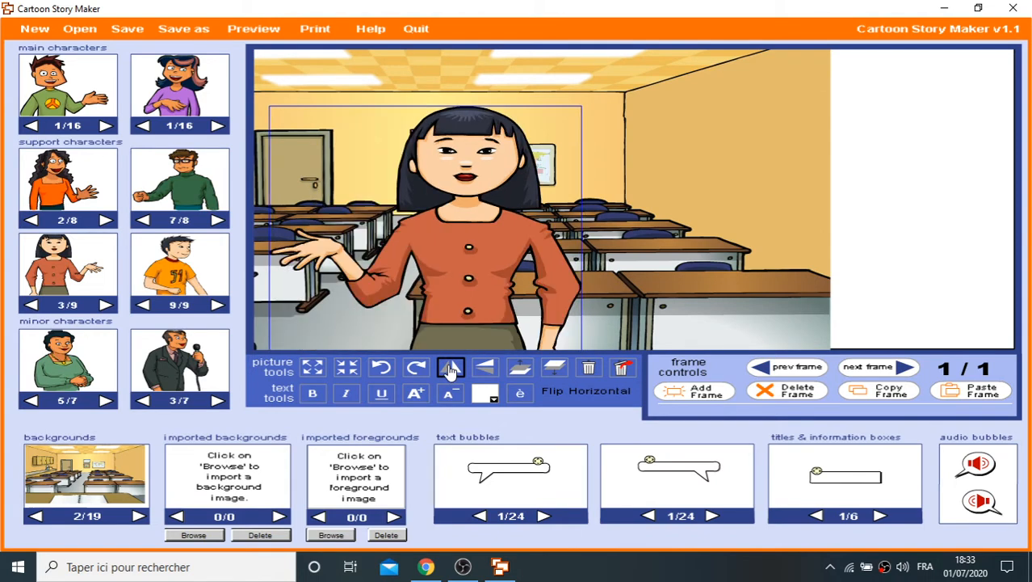
pyautogui.click(450, 368)
pyautogui.click(451, 368)
# Step: Flip the woman upside down, mirror her horizontally, and set her upright with her raised hand towards the desks
pyautogui.click(486, 373)
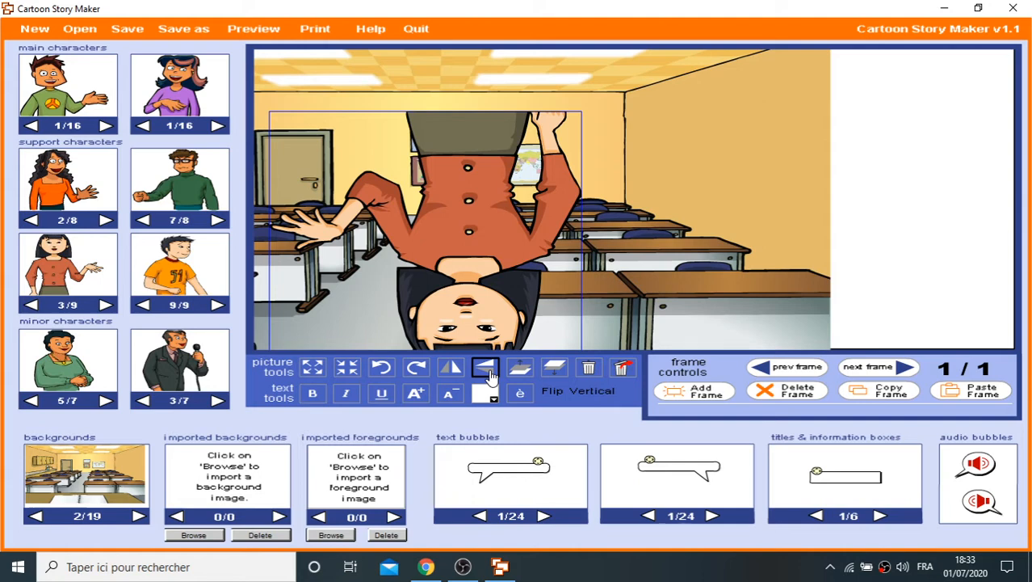
pyautogui.click(452, 369)
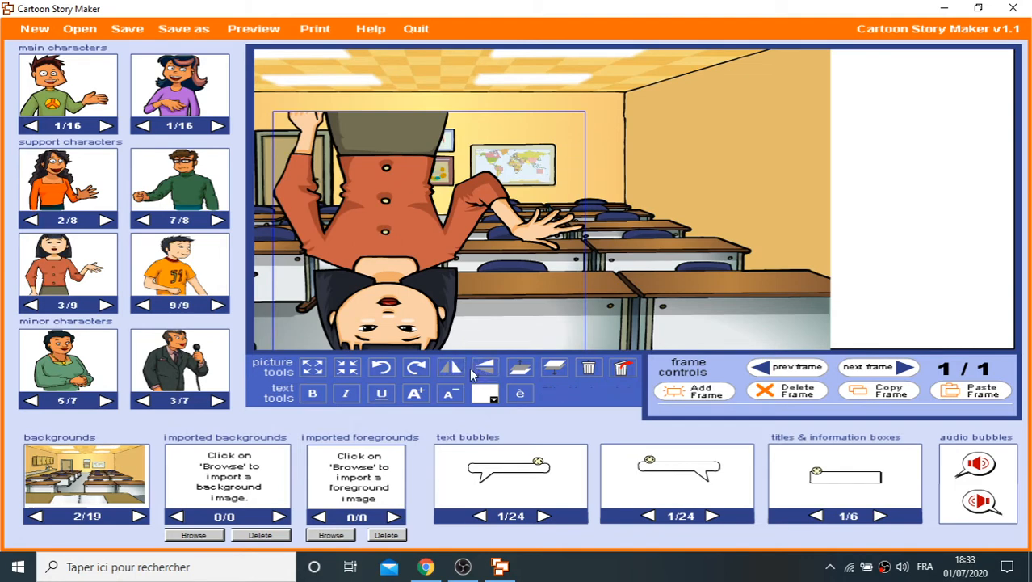
pyautogui.click(457, 374)
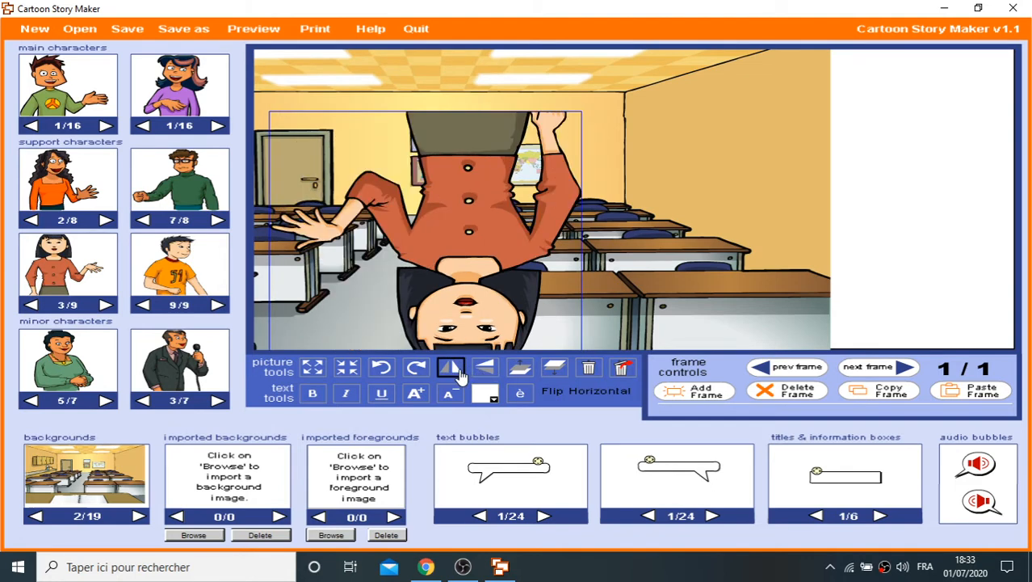
pyautogui.click(465, 376)
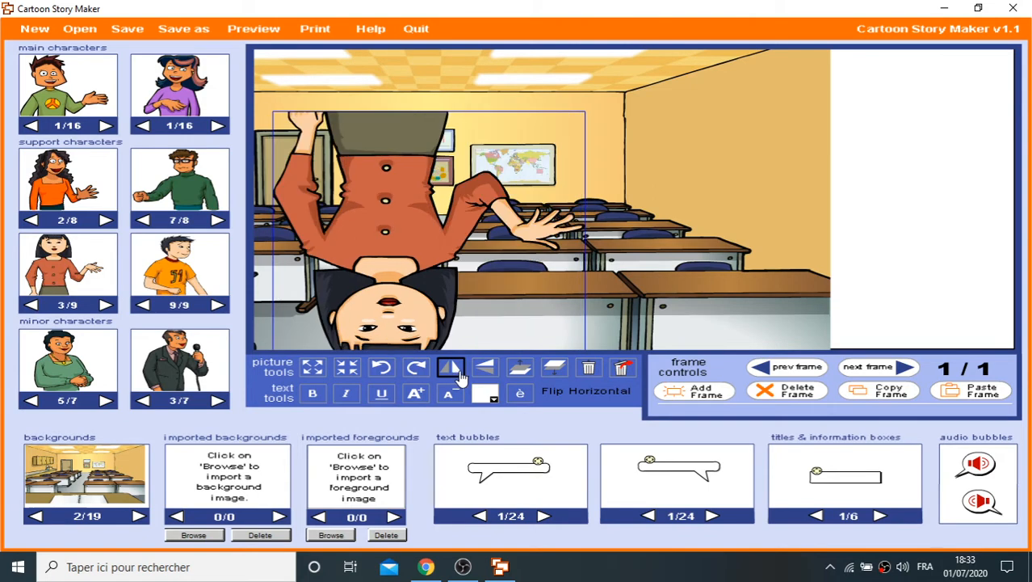
pyautogui.click(489, 373)
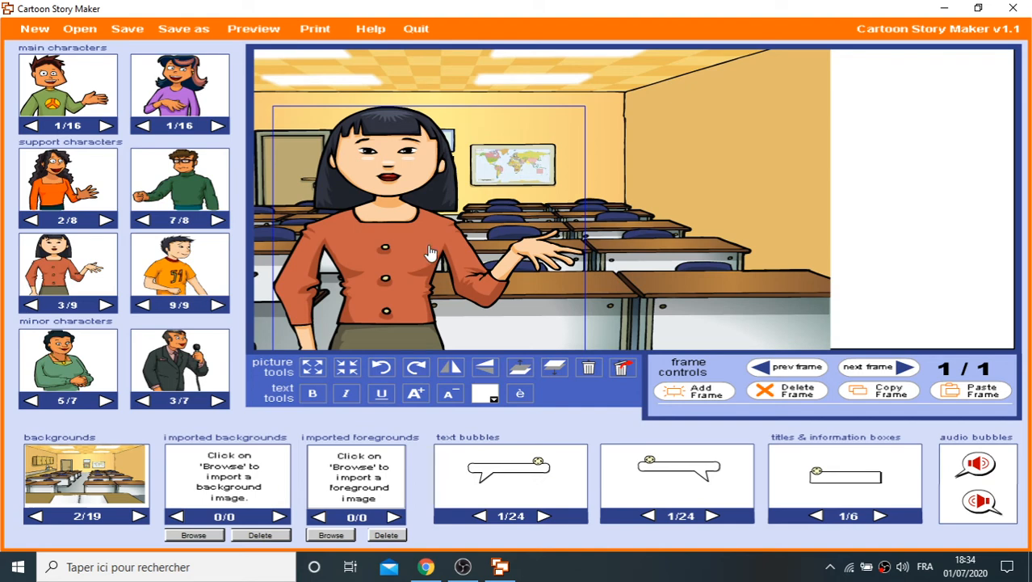
# Step: Deselect the woman in the classroom, select her again, and clear the selection
pyautogui.click(686, 202)
pyautogui.click(382, 247)
pyautogui.click(754, 138)
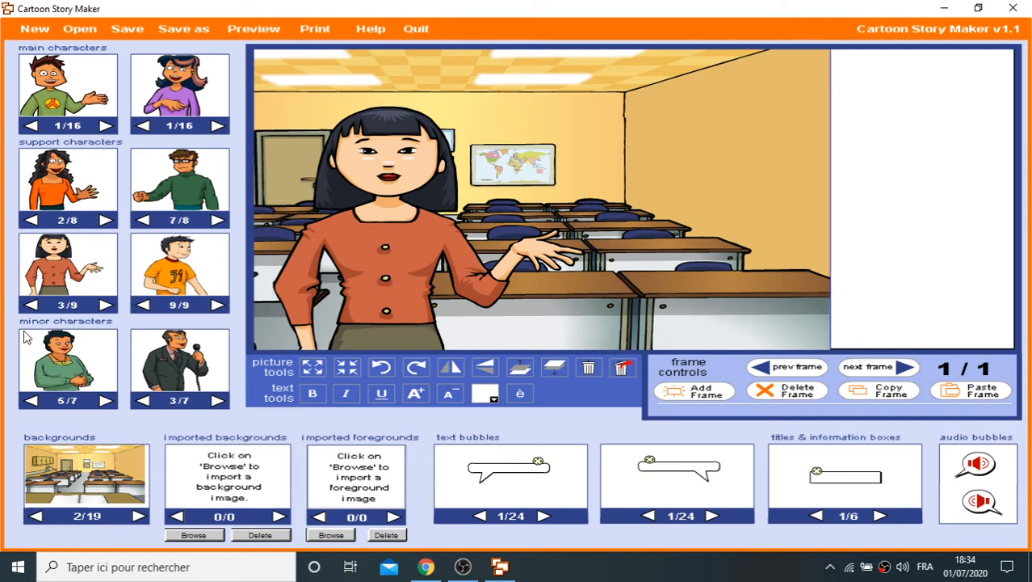
# Step: Look through the first set of female support characters, from the curly-haired woman to the blonde woman's full-length pose
pyautogui.click(106, 219)
pyautogui.click(106, 220)
pyautogui.click(106, 220)
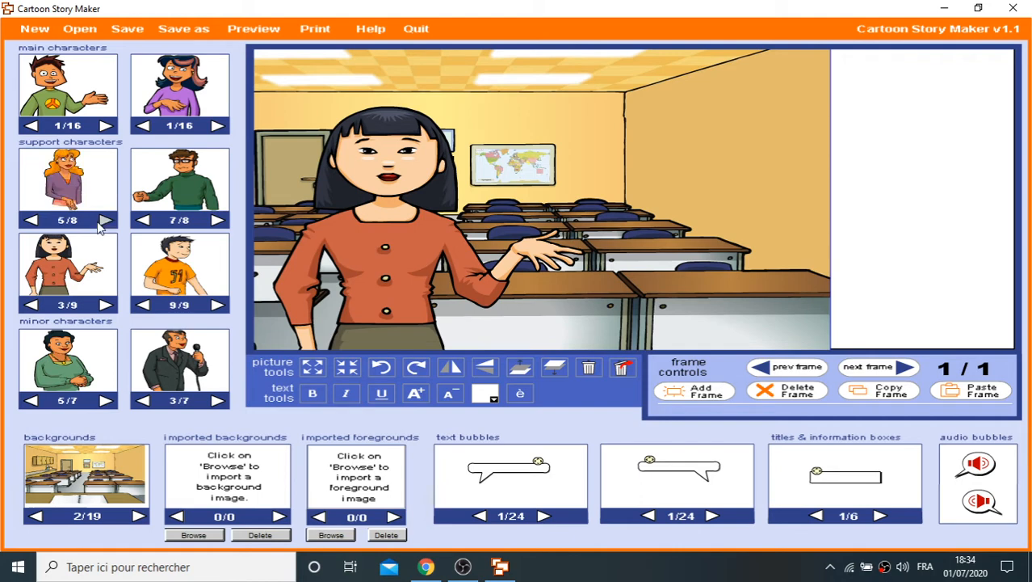
pyautogui.click(32, 220)
pyautogui.click(31, 220)
pyautogui.click(32, 220)
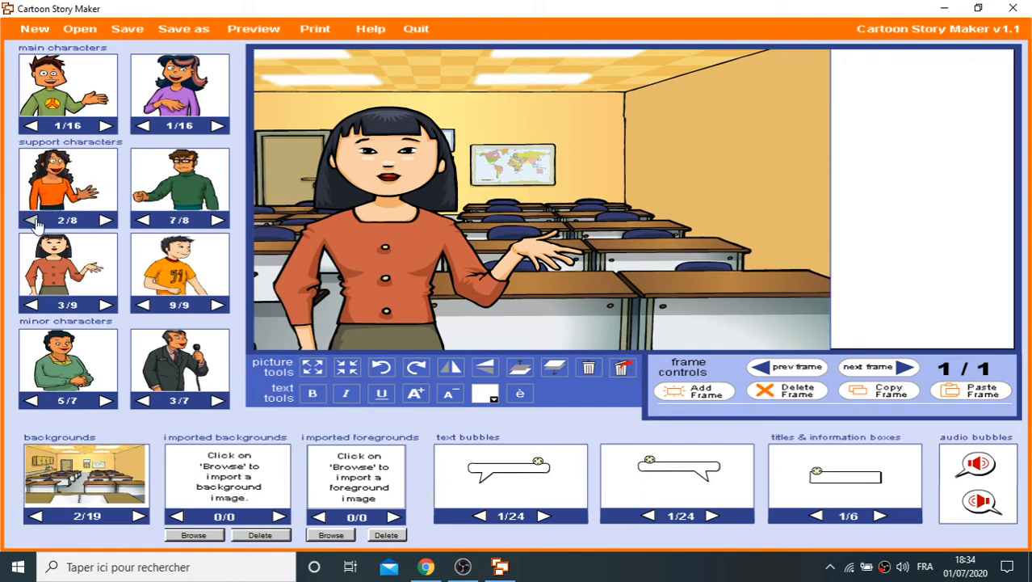
pyautogui.click(32, 220)
pyautogui.click(32, 220)
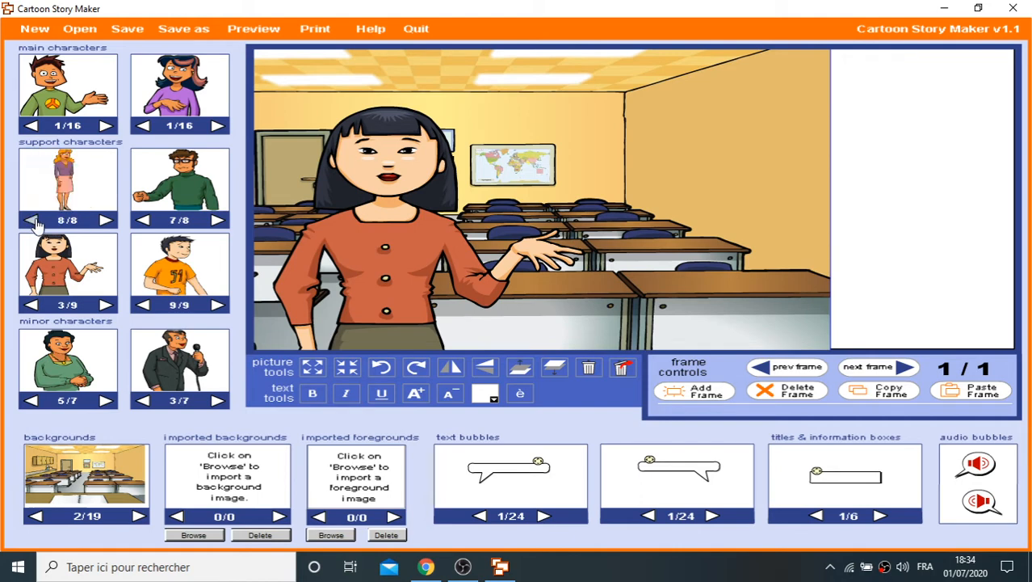
# Step: Place the frowning curly-haired woman in the orange top on the classroom's right side and enlarge her by two increments
pyautogui.click(106, 219)
pyautogui.click(106, 220)
pyautogui.click(105, 220)
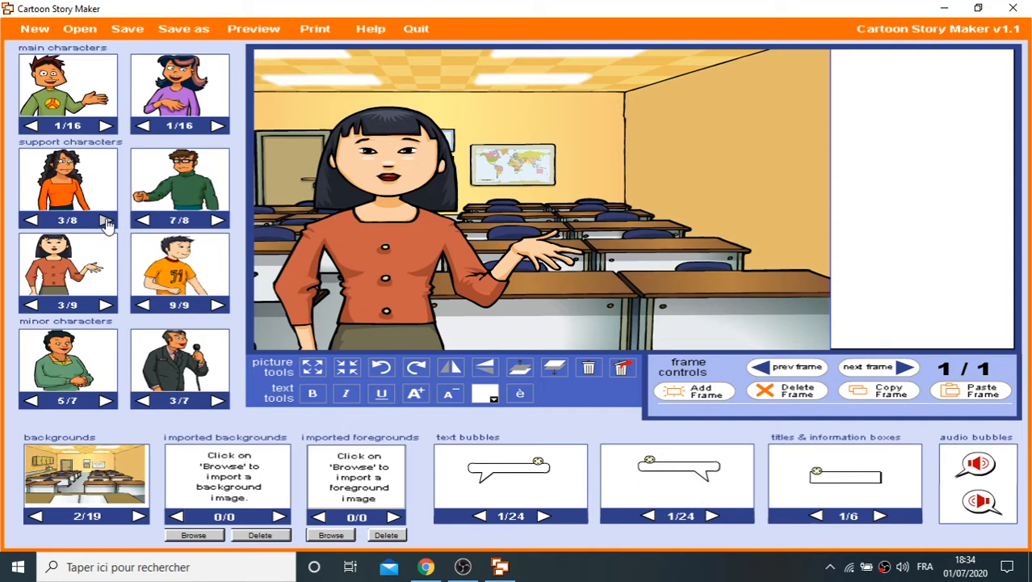
pyautogui.moveTo(80, 202); pyautogui.dragTo(702, 253)
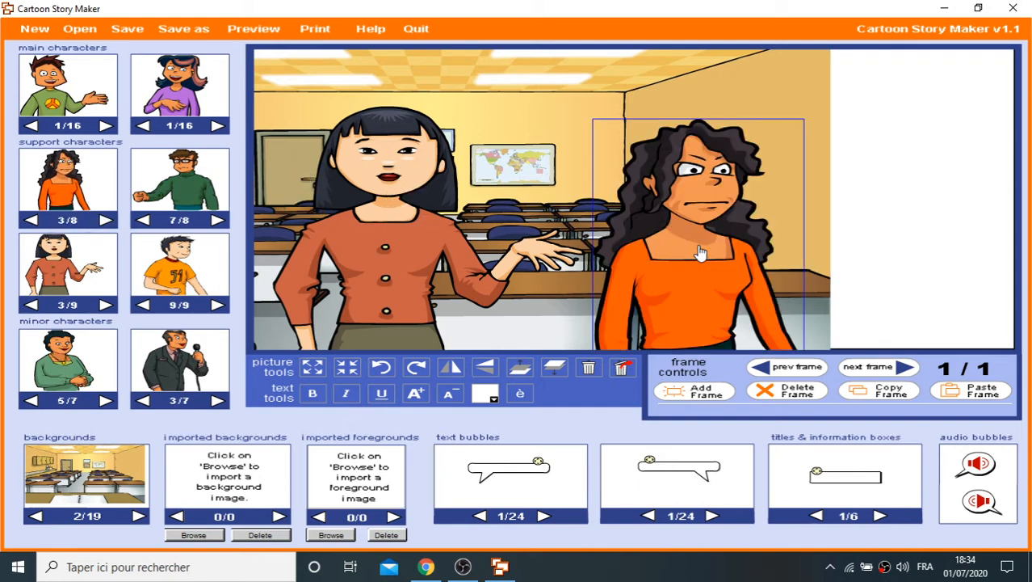
pyautogui.click(314, 368)
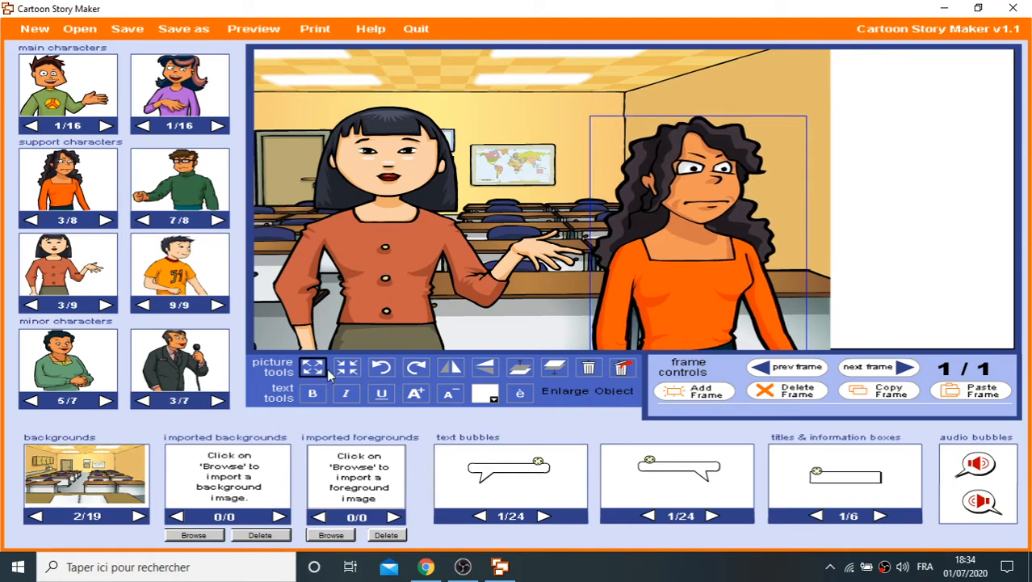
pyautogui.click(320, 374)
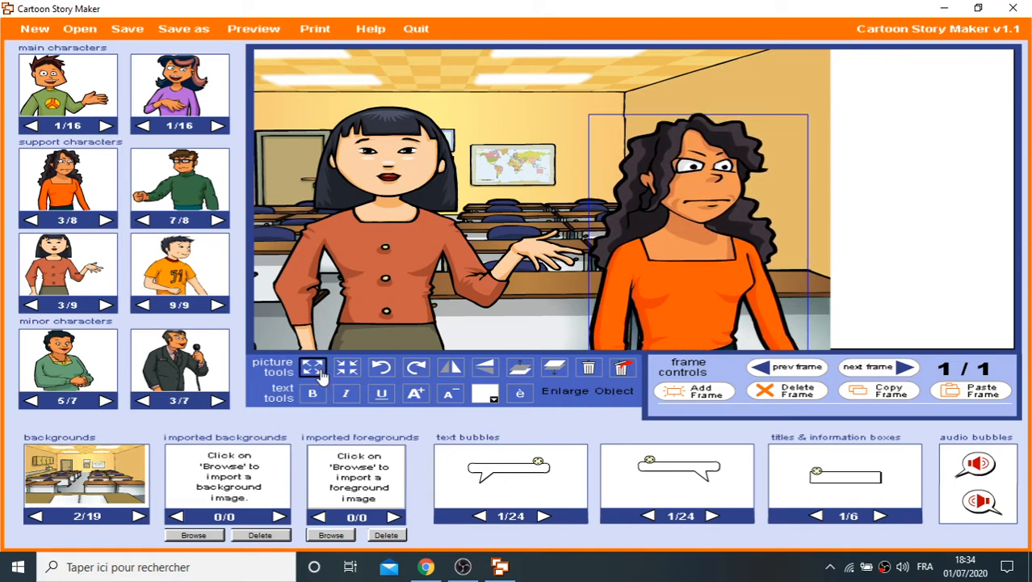
# Step: Shrink the frowning curly-haired woman to student size and seat her behind the front desk on the classroom's right side
pyautogui.click(348, 370)
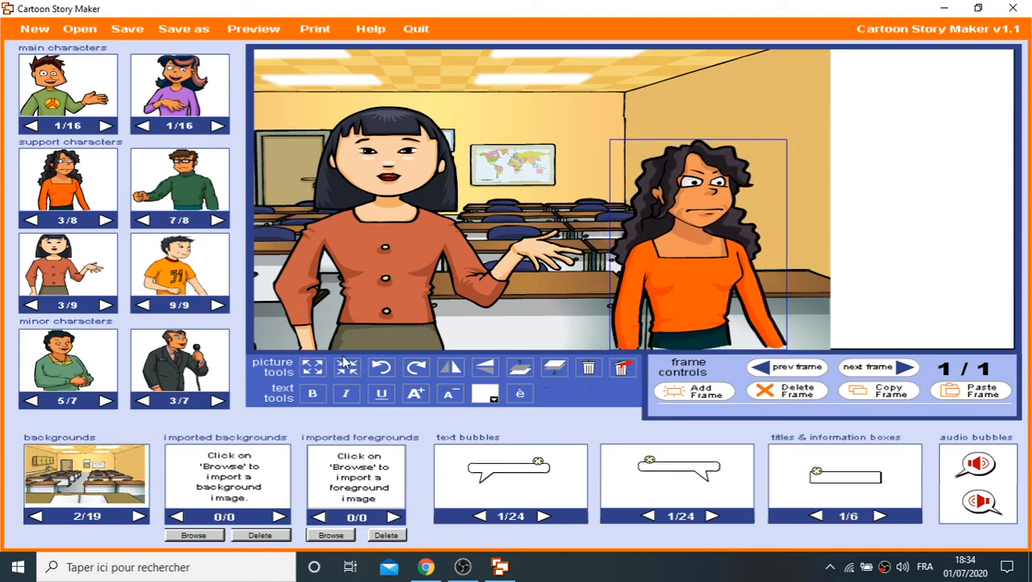
pyautogui.click(348, 370)
pyautogui.click(347, 370)
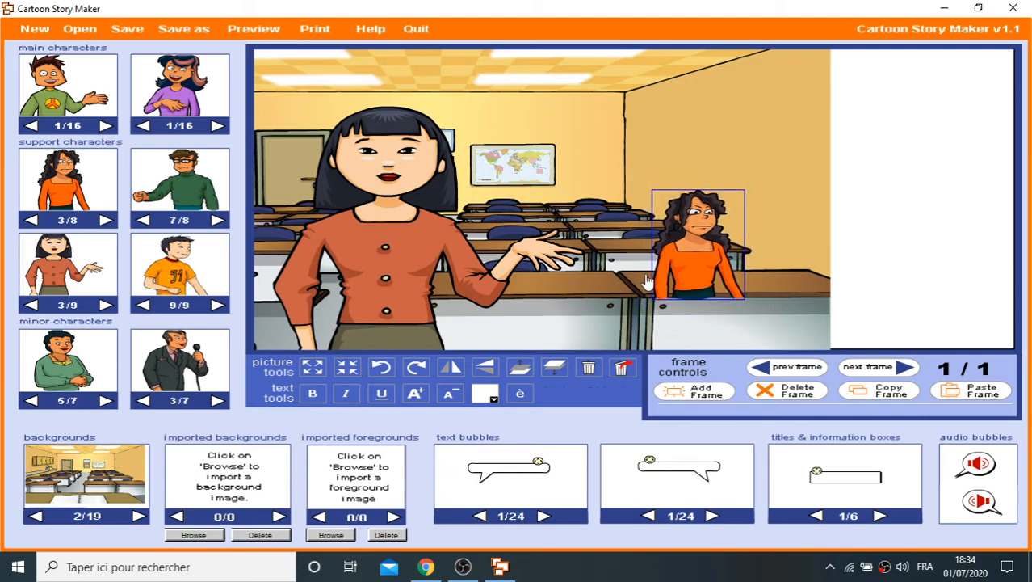
pyautogui.moveTo(680, 272); pyautogui.dragTo(690, 243)
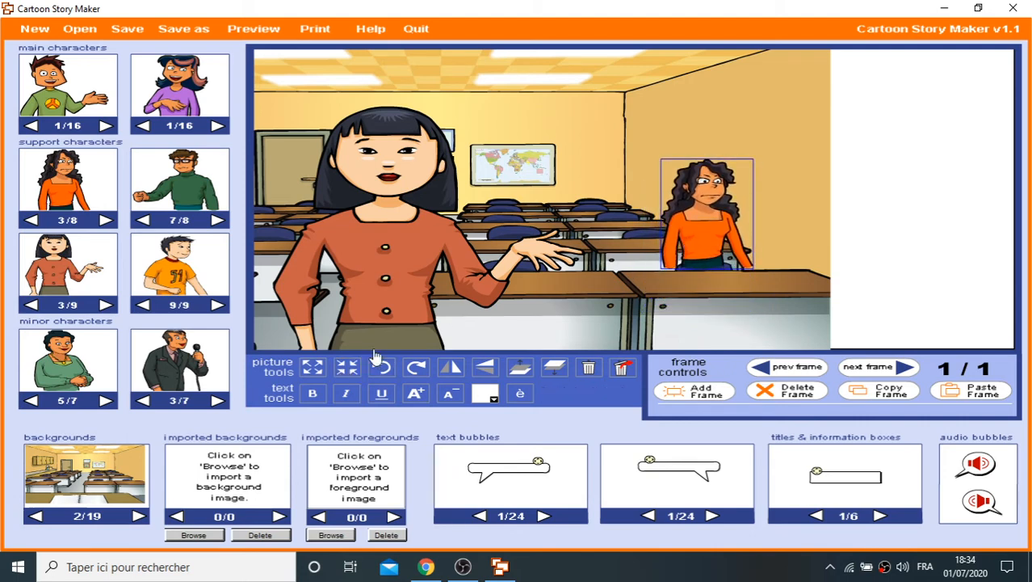
pyautogui.click(348, 370)
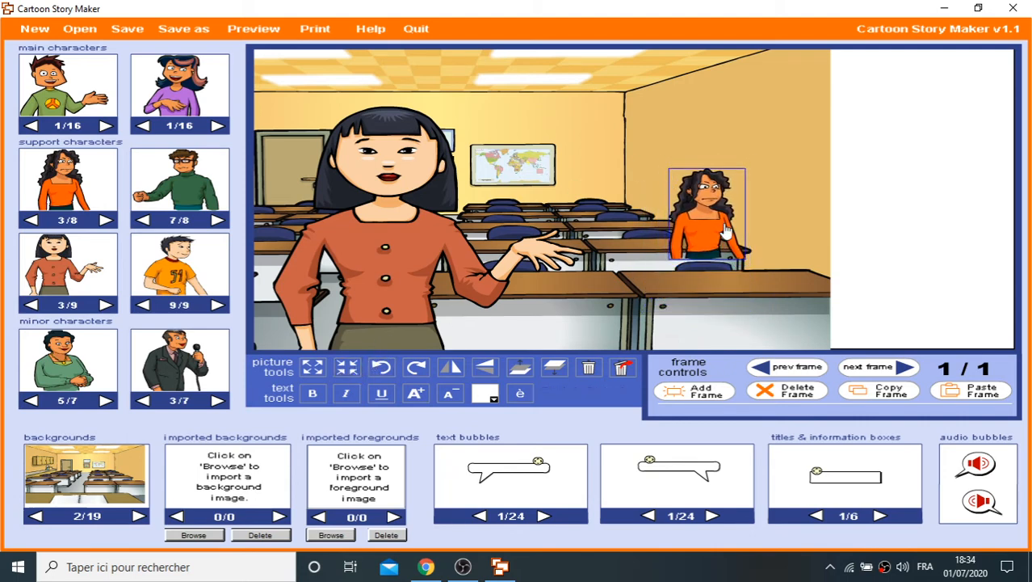
pyautogui.moveTo(723, 231); pyautogui.dragTo(725, 239)
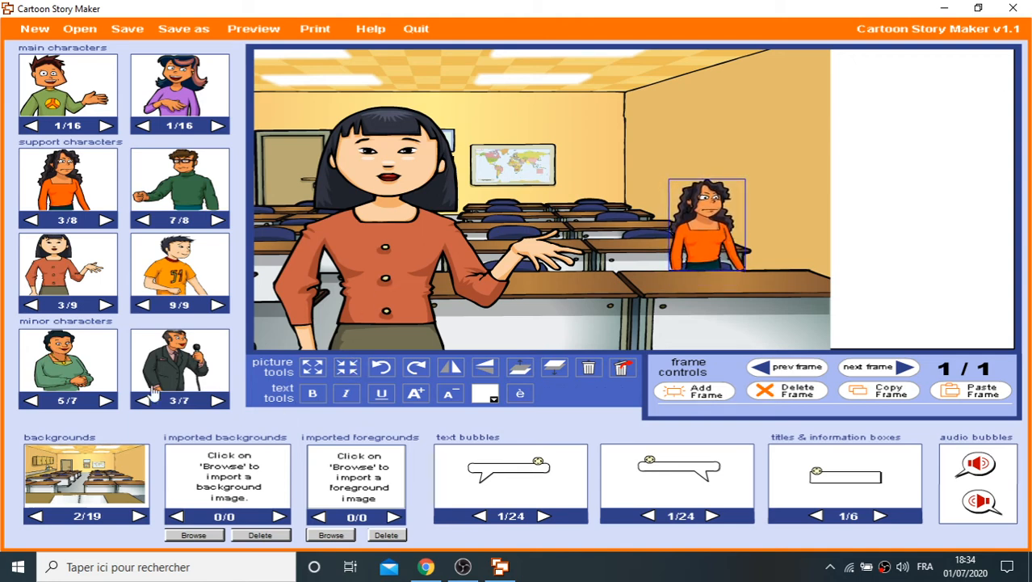
# Step: Add the main boy in the green shirt with folded arms to the classroom, beside the curly-haired woman
pyautogui.click(105, 126)
pyautogui.click(106, 126)
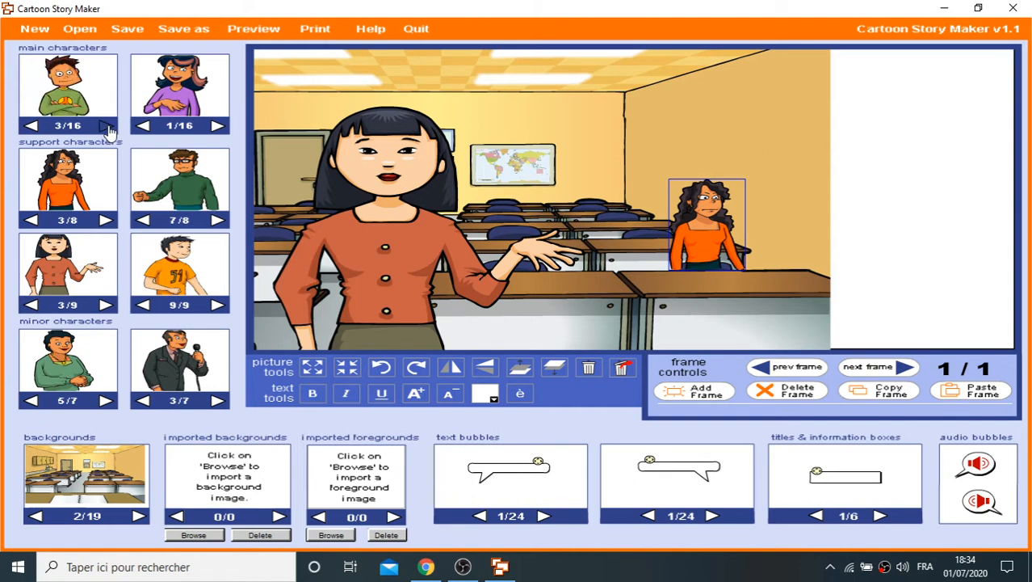
pyautogui.click(106, 126)
pyautogui.click(31, 126)
pyautogui.moveTo(71, 81); pyautogui.dragTo(645, 212)
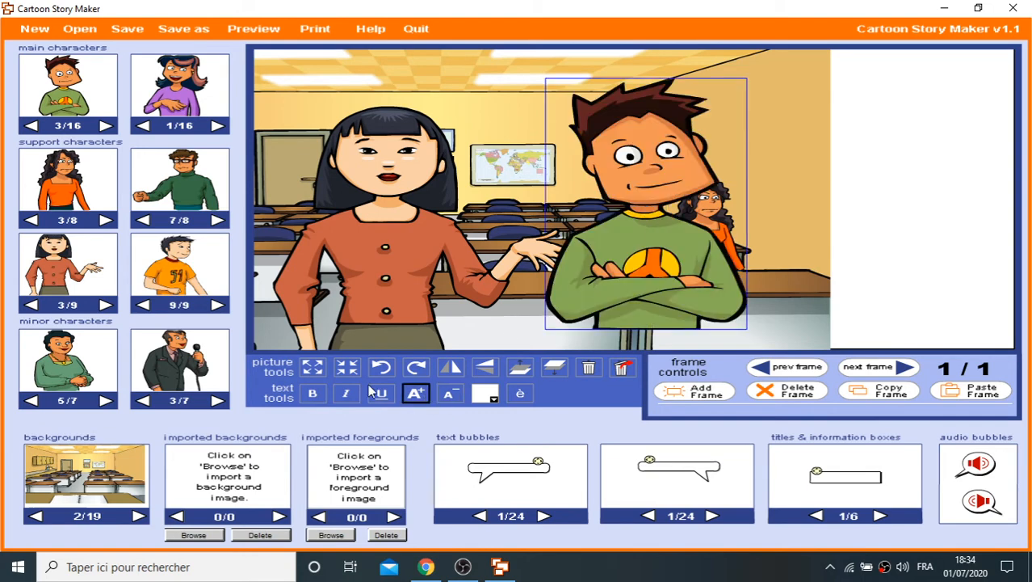
# Step: Shrink the boy in green and seat him at the second-row desk, just behind the curly-haired woman
pyautogui.moveTo(361, 369); pyautogui.dragTo(357, 378)
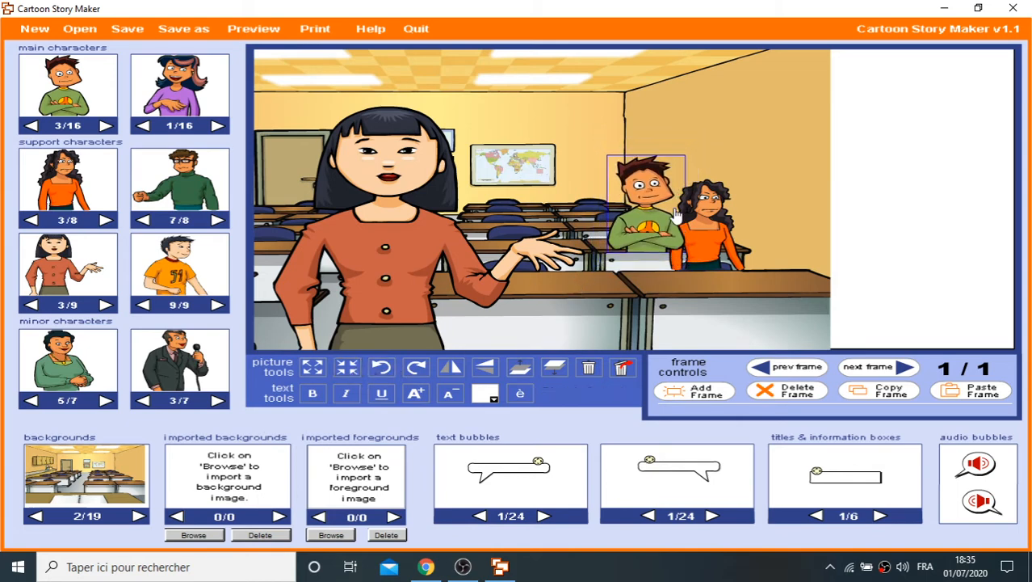
pyautogui.moveTo(646, 219)
pyautogui.mouseDown()
pyautogui.moveTo(630, 196)
pyautogui.moveTo(646, 208)
pyautogui.mouseUp()
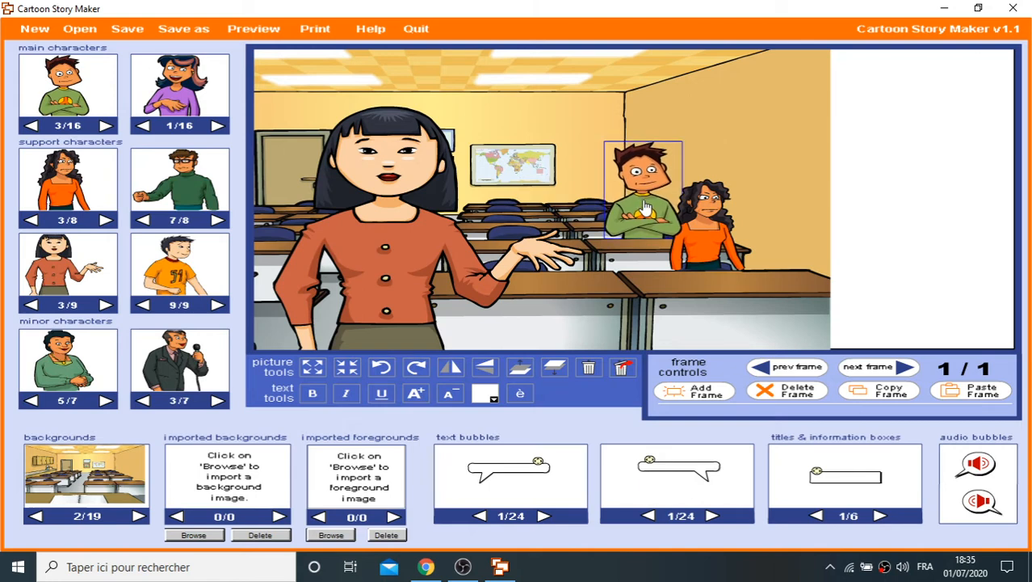
pyautogui.click(360, 370)
pyautogui.moveTo(360, 370); pyautogui.dragTo(360, 370)
pyautogui.moveTo(650, 205); pyautogui.dragTo(656, 215)
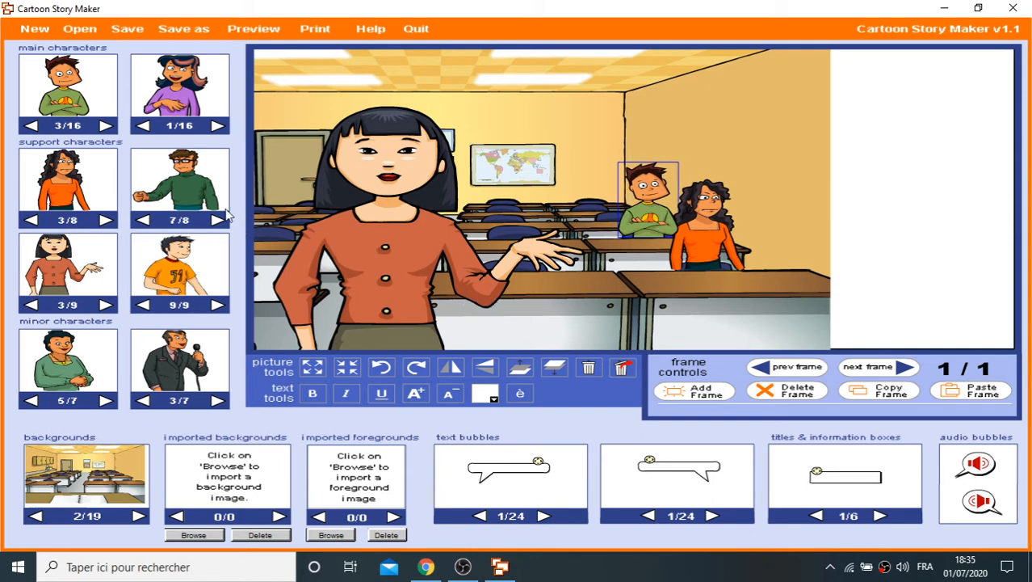
# Step: Add the smiling girl in the pink flowered sweater in front of the wall map and shrink her to student size
pyautogui.click(105, 306)
pyautogui.click(106, 306)
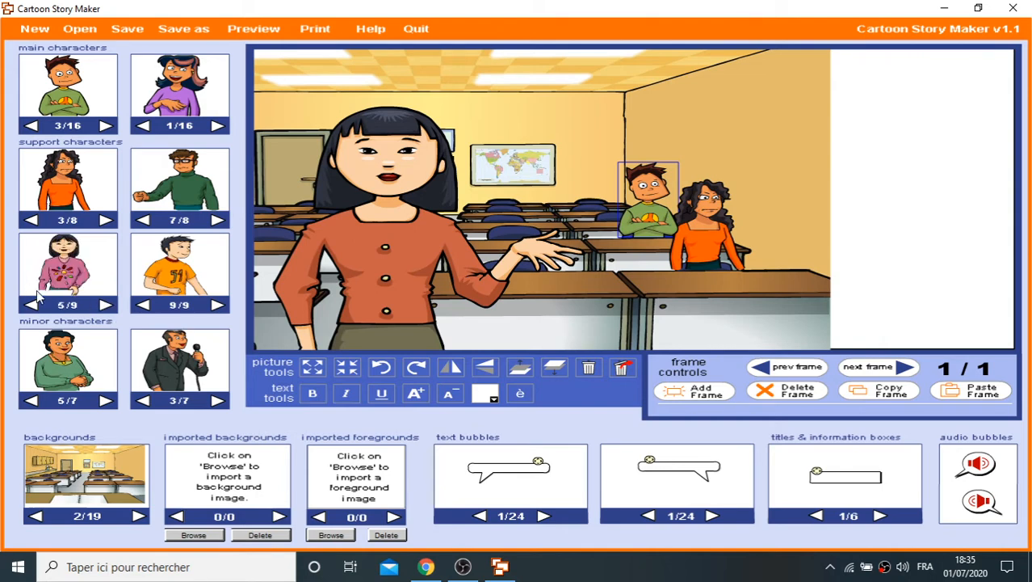
pyautogui.moveTo(40, 297); pyautogui.dragTo(526, 221)
pyautogui.click(347, 369)
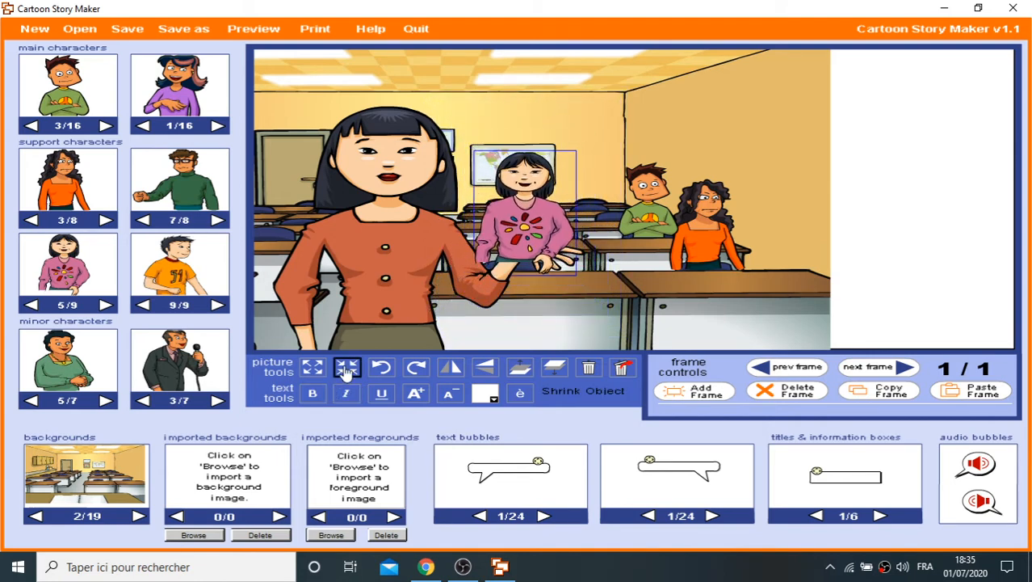
pyautogui.moveTo(530, 217)
pyautogui.mouseDown()
pyautogui.moveTo(598, 178)
pyautogui.moveTo(554, 182)
pyautogui.moveTo(518, 202)
pyautogui.moveTo(527, 207)
pyautogui.mouseUp()
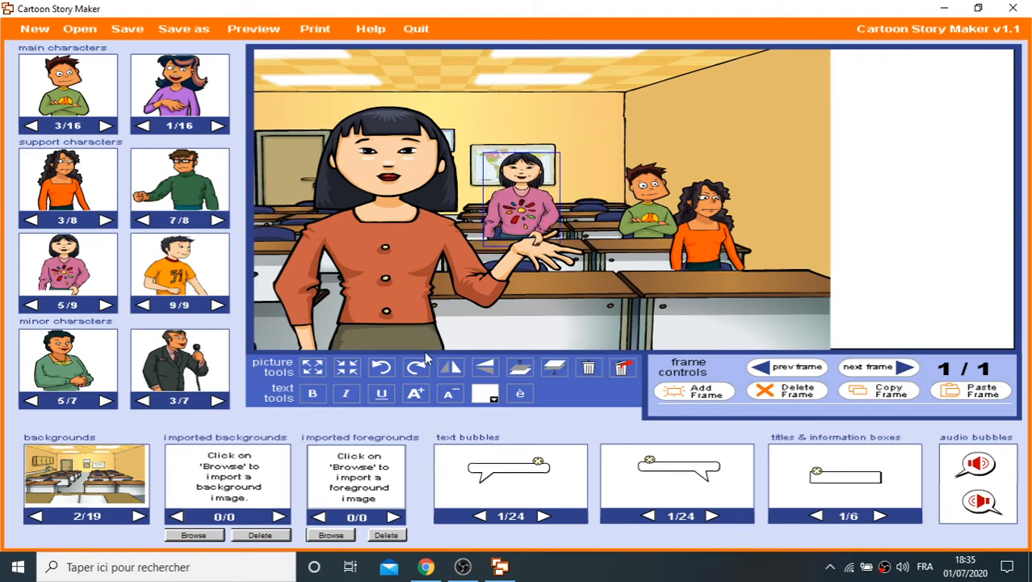
pyautogui.click(345, 374)
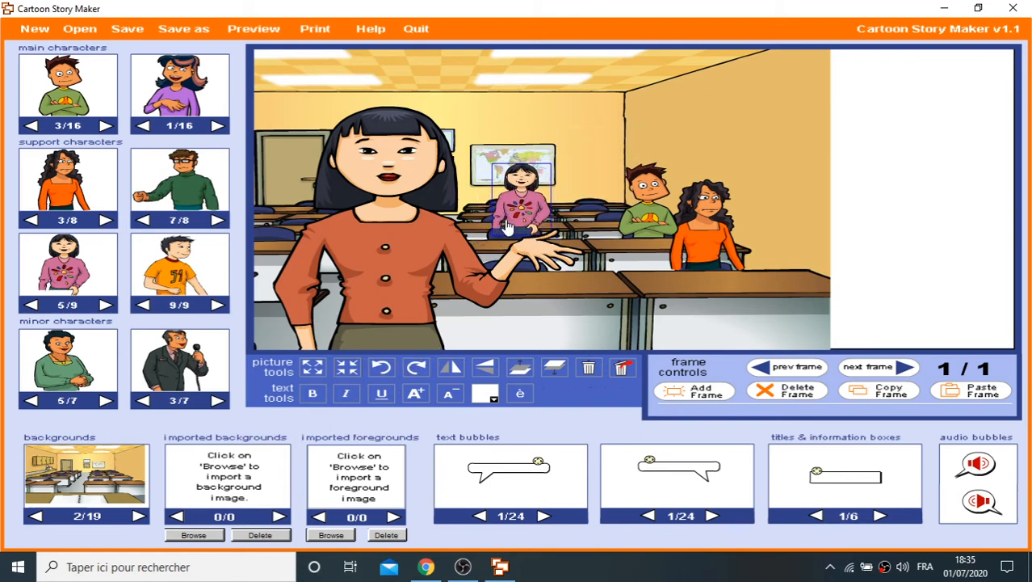
# Step: Try seating the girl in pink at the desks around the teacher's outstretched hand
pyautogui.moveTo(509, 226); pyautogui.dragTo(524, 261)
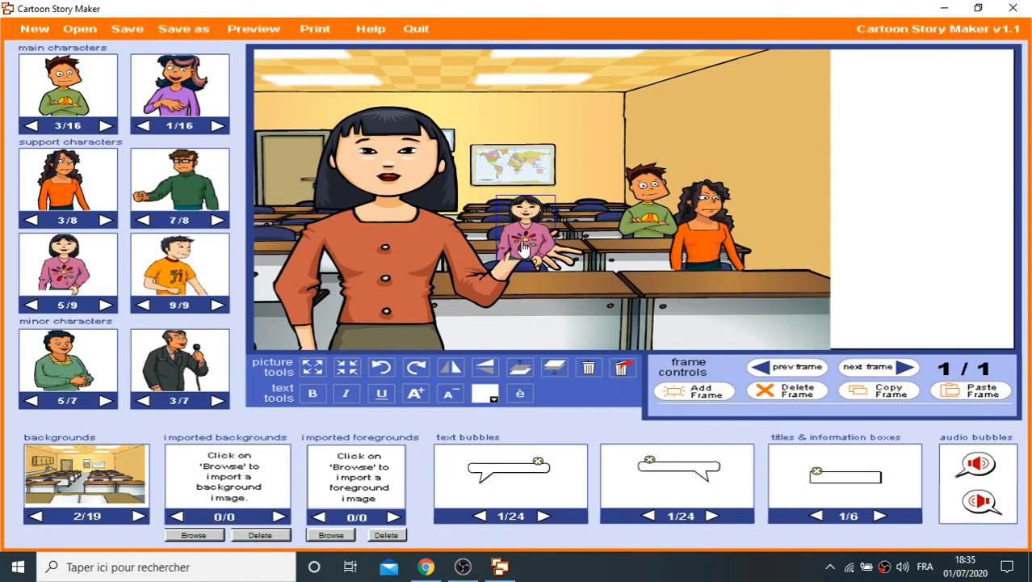
pyautogui.click(426, 252)
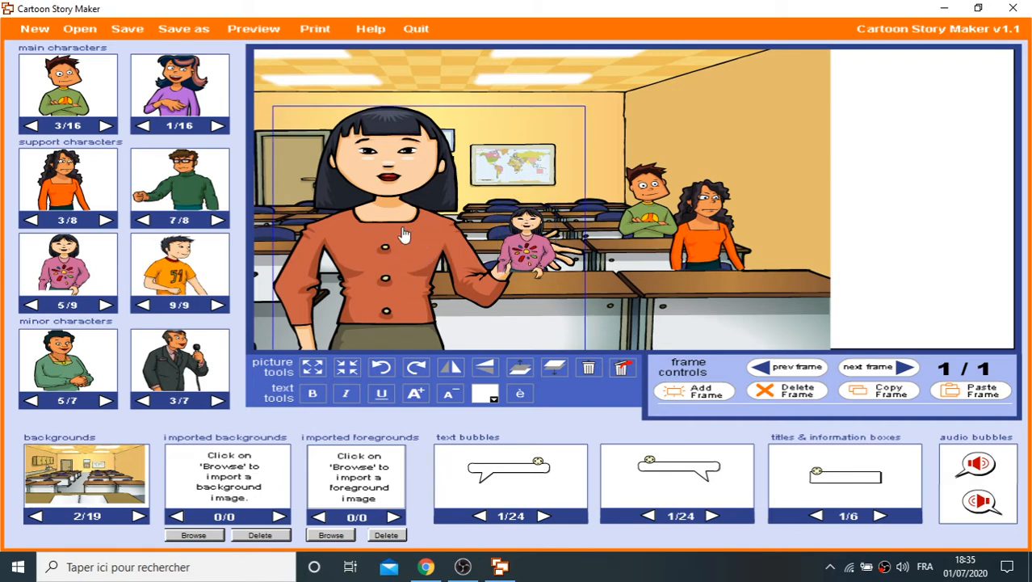
pyautogui.click(508, 261)
pyautogui.moveTo(530, 268); pyautogui.dragTo(521, 235)
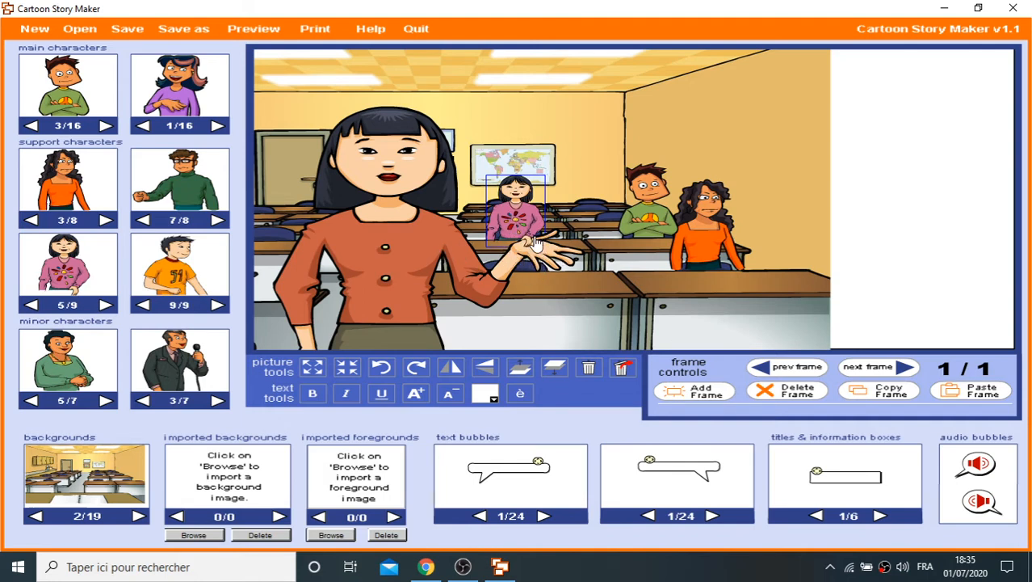
# Step: Shrink the girl in pink by one more increment and seat her in the back row behind the boy in green
pyautogui.moveTo(523, 222); pyautogui.dragTo(512, 196)
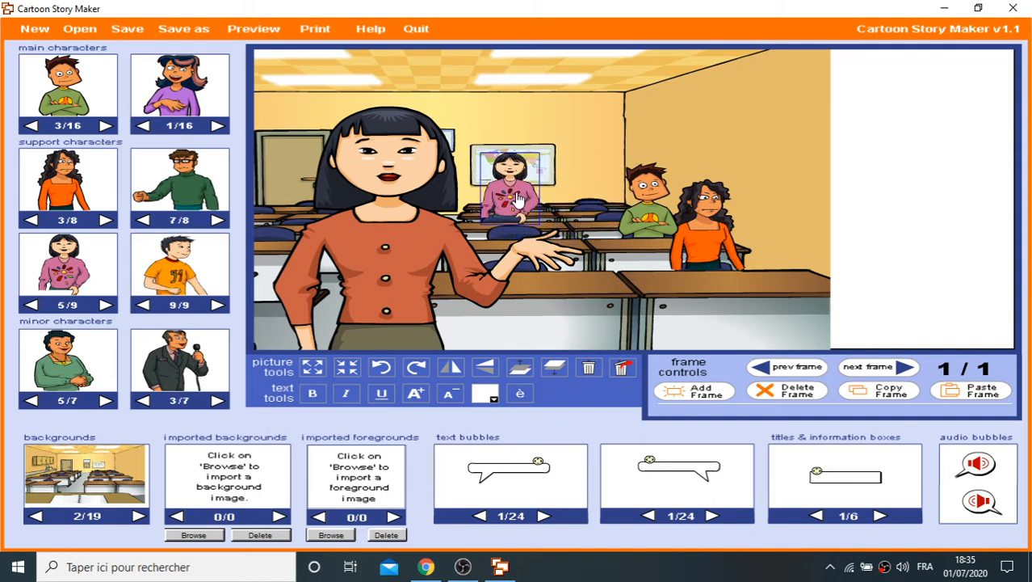
pyautogui.click(339, 374)
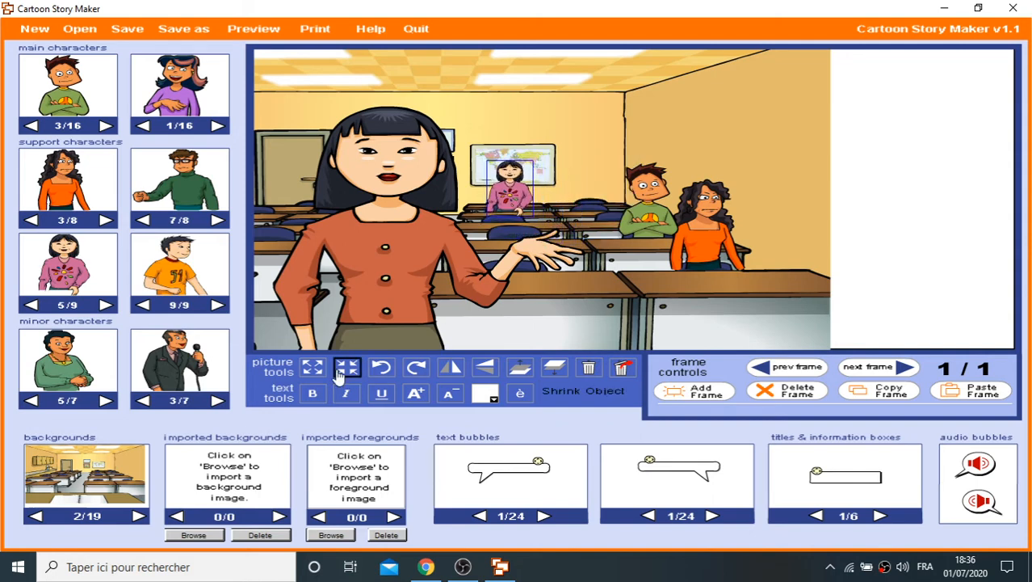
pyautogui.moveTo(510, 206); pyautogui.dragTo(592, 206)
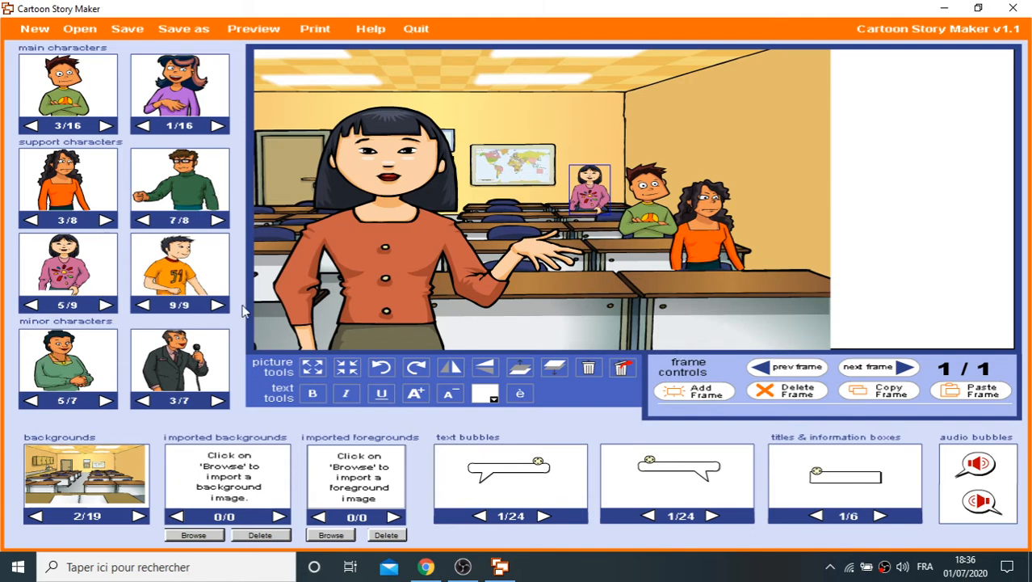
# Step: Add the support boy in the orange sweater with one hand on his hip to the classroom, beside the teacher
pyautogui.click(217, 306)
pyautogui.click(218, 306)
pyautogui.click(217, 305)
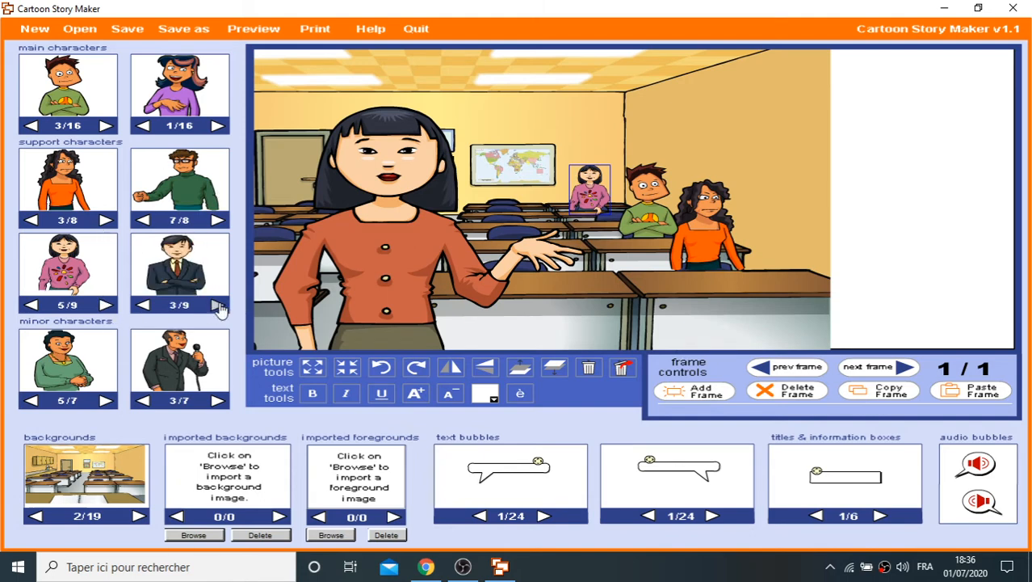
pyautogui.click(217, 305)
pyautogui.moveTo(179, 267); pyautogui.dragTo(437, 287)
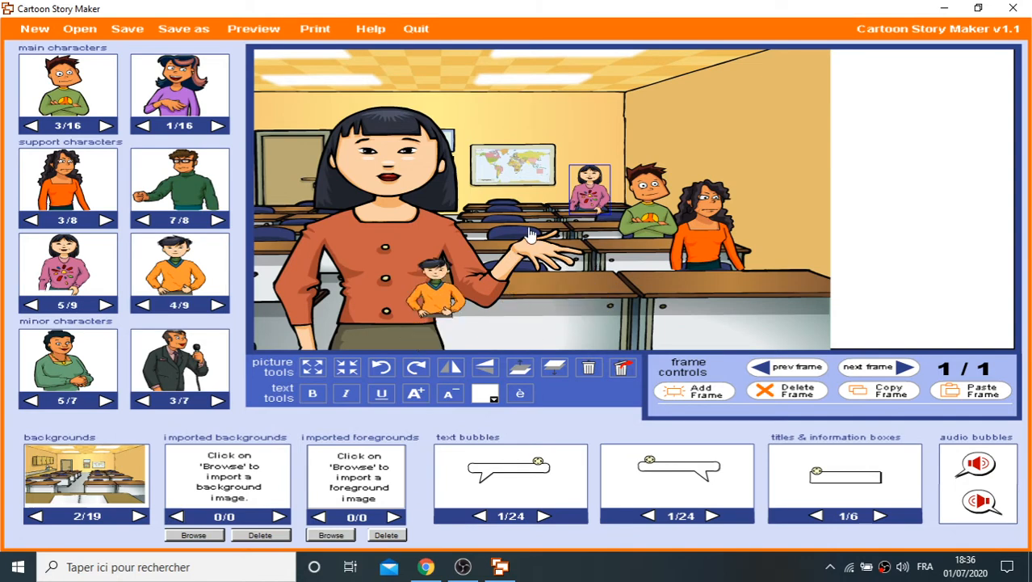
pyautogui.moveTo(529, 230); pyautogui.dragTo(529, 230)
# Step: Shrink the boy in the orange sweater and seat him at the desk below the wall map
pyautogui.click(349, 368)
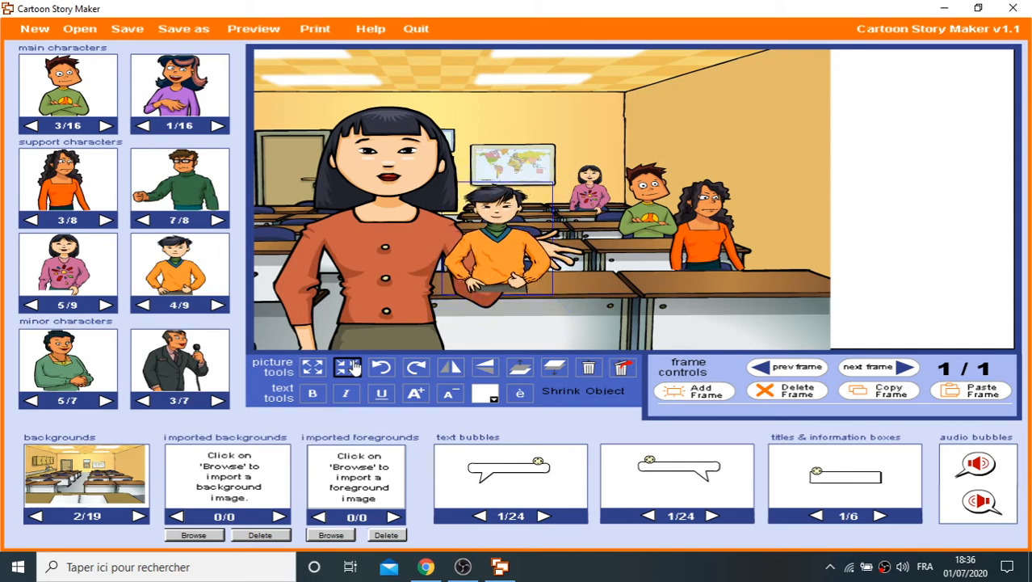
pyautogui.click(347, 366)
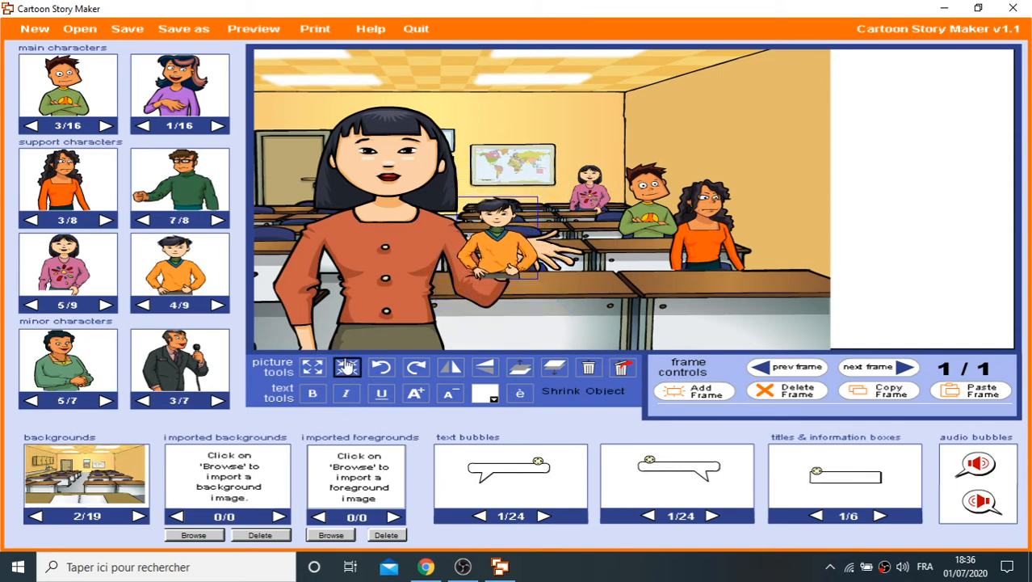
pyautogui.moveTo(473, 239); pyautogui.dragTo(492, 217)
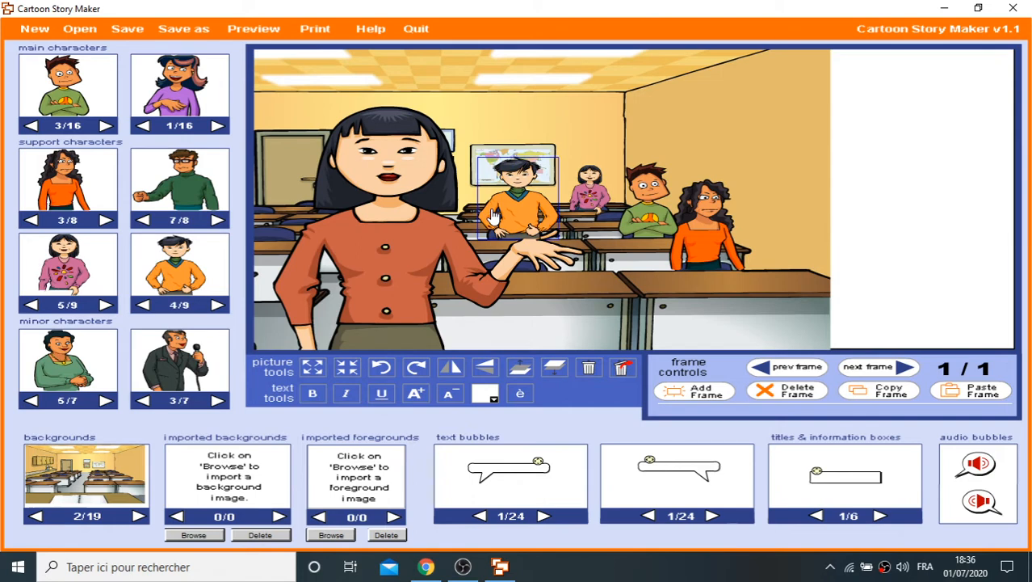
pyautogui.click(348, 367)
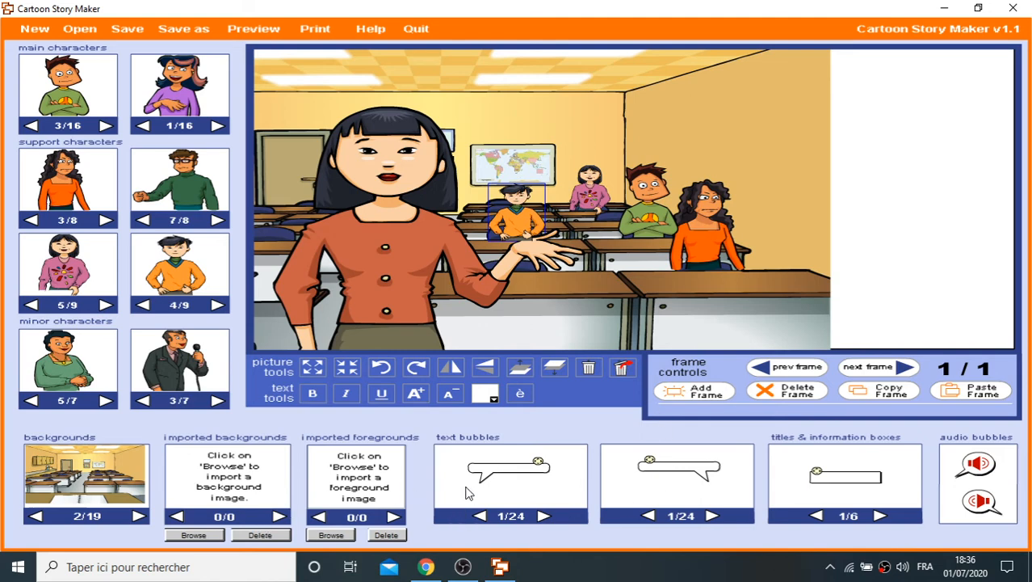
# Step: Look through the titles and information box designs up to the last one
pyautogui.click(879, 516)
pyautogui.click(879, 516)
pyautogui.click(879, 517)
pyautogui.click(879, 517)
pyautogui.click(879, 516)
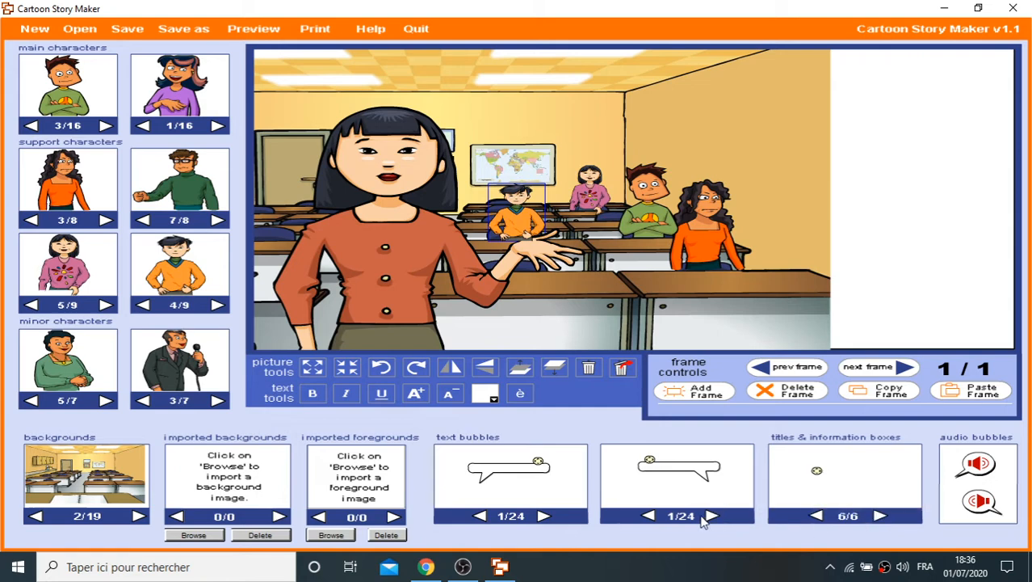
# Step: Look through the second set of text bubbles, from the flat speech bubble to the final spiky bubble
pyautogui.click(711, 516)
pyautogui.click(712, 516)
pyautogui.click(713, 517)
pyautogui.click(712, 517)
pyautogui.click(712, 516)
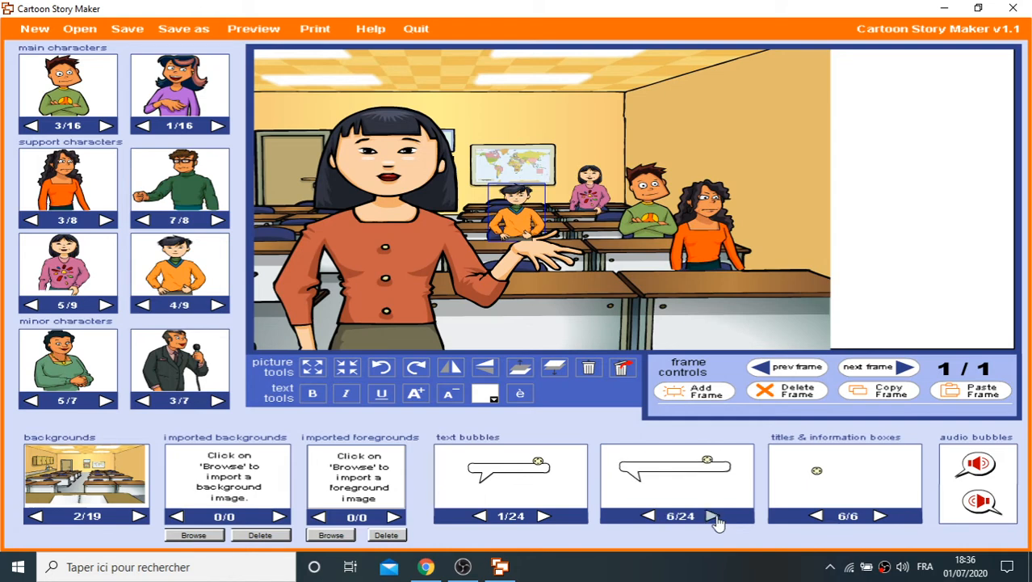
pyautogui.click(712, 516)
pyautogui.click(712, 516)
pyautogui.click(712, 516)
pyautogui.click(712, 516)
pyautogui.click(711, 516)
pyautogui.click(712, 517)
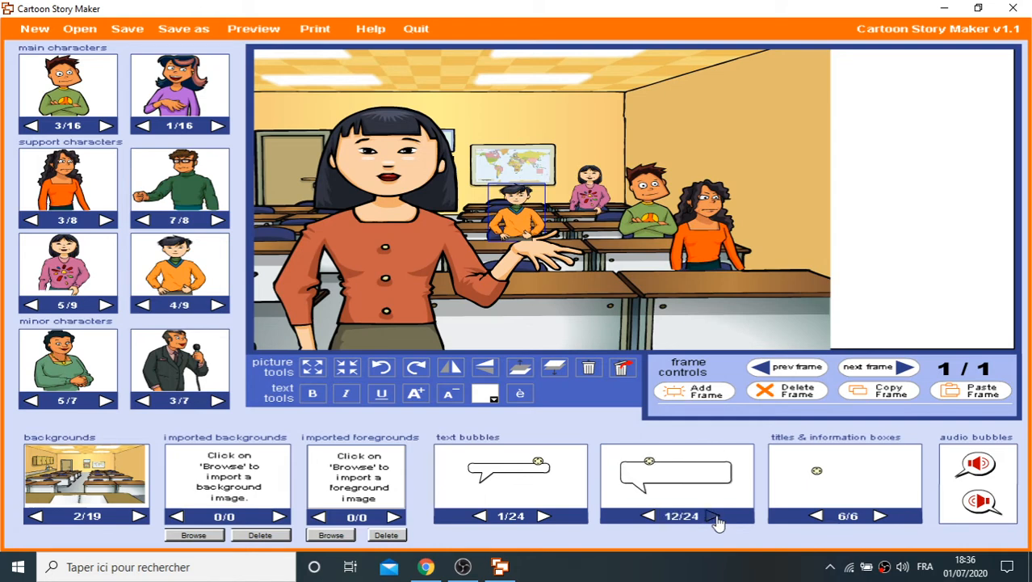
pyautogui.click(712, 516)
pyautogui.click(712, 516)
pyautogui.click(711, 516)
pyautogui.click(712, 516)
pyautogui.click(712, 517)
pyautogui.click(713, 517)
pyautogui.click(713, 517)
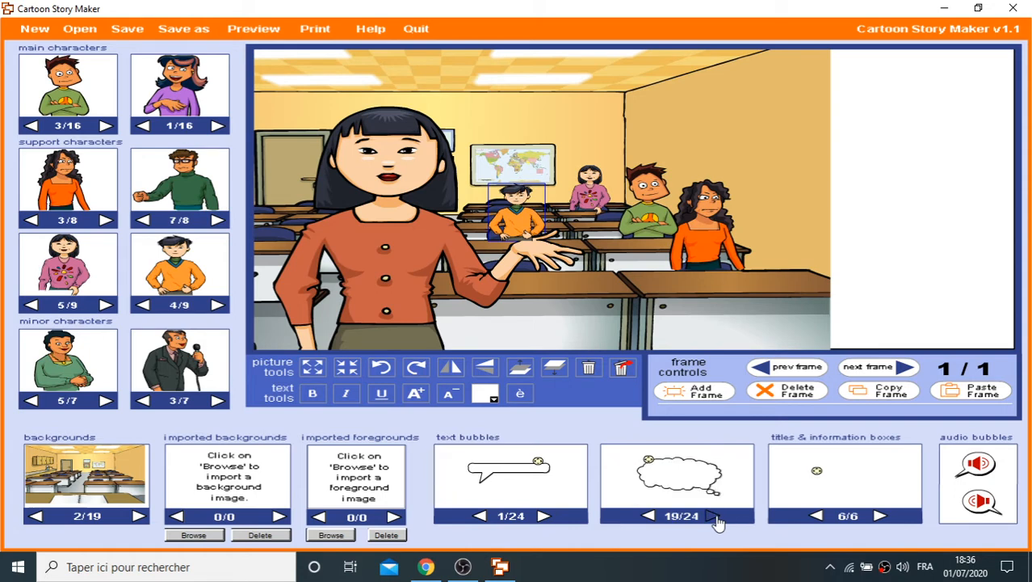
pyautogui.click(713, 517)
pyautogui.click(713, 517)
pyautogui.click(713, 517)
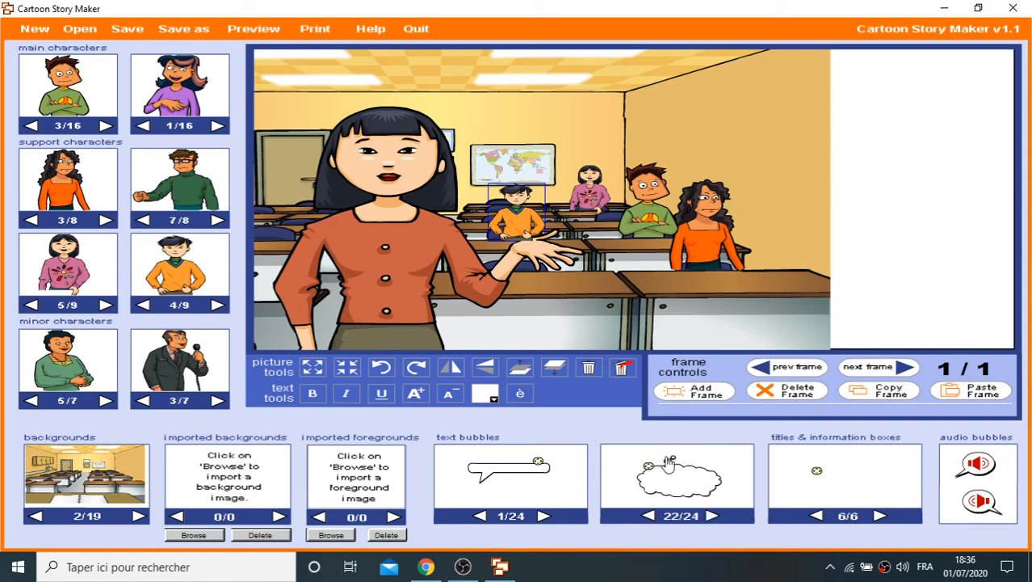
pyautogui.click(711, 517)
pyautogui.click(710, 517)
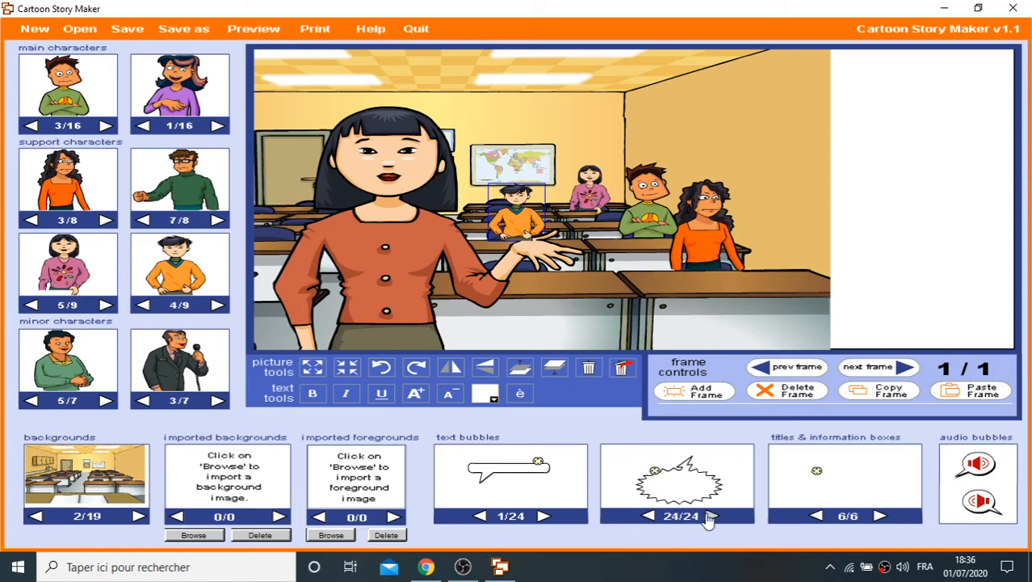
# Step: Look through the first set of text bubbles, from the flat speech bubble to the final spiky bubble
pyautogui.click(546, 517)
pyautogui.click(545, 517)
pyautogui.click(545, 517)
pyautogui.click(545, 517)
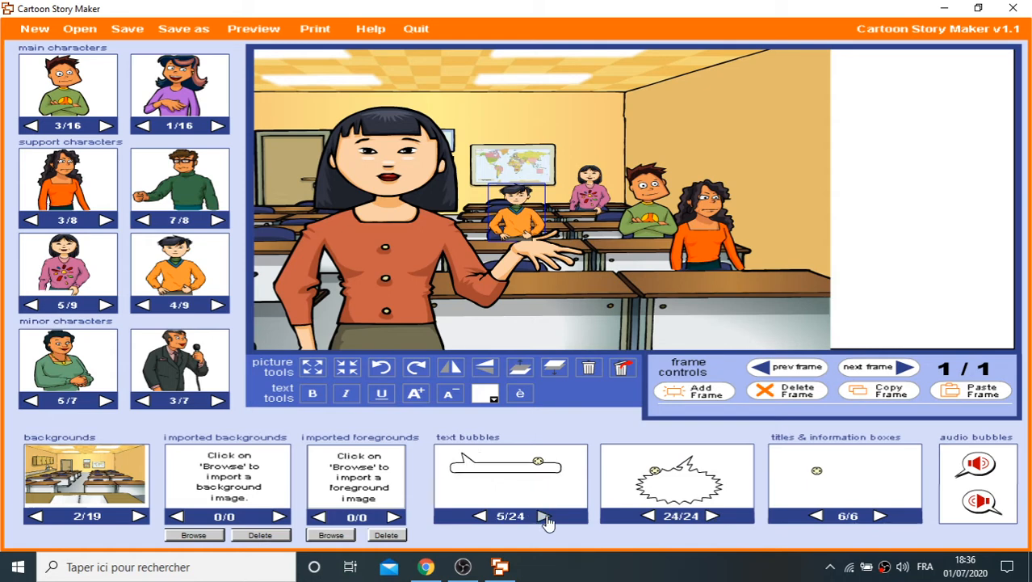
pyautogui.click(545, 517)
pyautogui.click(545, 517)
pyautogui.click(545, 517)
pyautogui.click(545, 517)
pyautogui.click(545, 517)
pyautogui.click(546, 517)
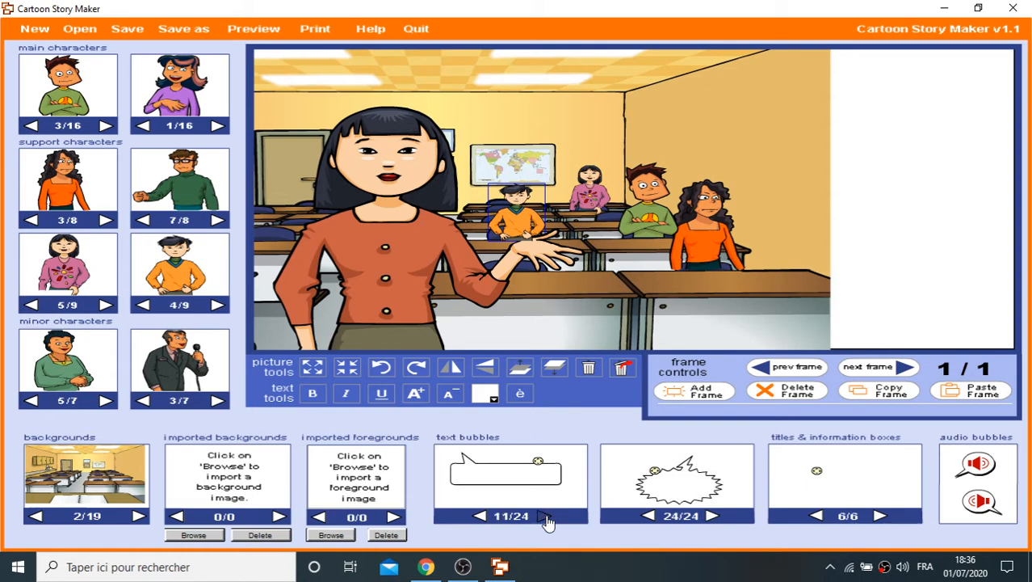
pyautogui.click(545, 517)
pyautogui.click(545, 517)
pyautogui.click(545, 517)
pyautogui.click(546, 517)
pyautogui.click(545, 517)
pyautogui.click(546, 517)
pyautogui.click(545, 517)
pyautogui.click(545, 517)
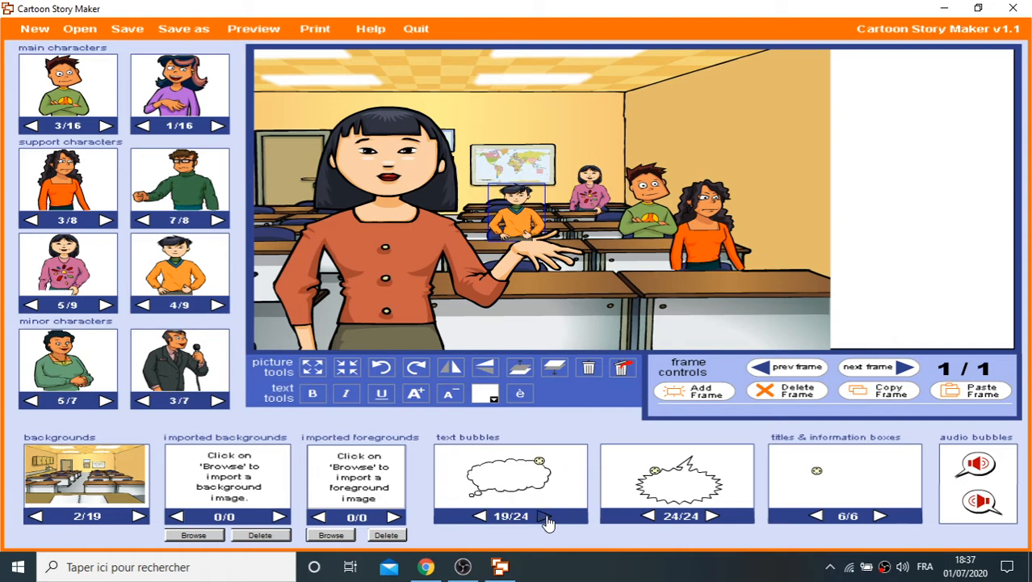
pyautogui.click(545, 517)
pyautogui.click(546, 517)
pyautogui.click(545, 517)
pyautogui.click(545, 517)
pyautogui.click(545, 517)
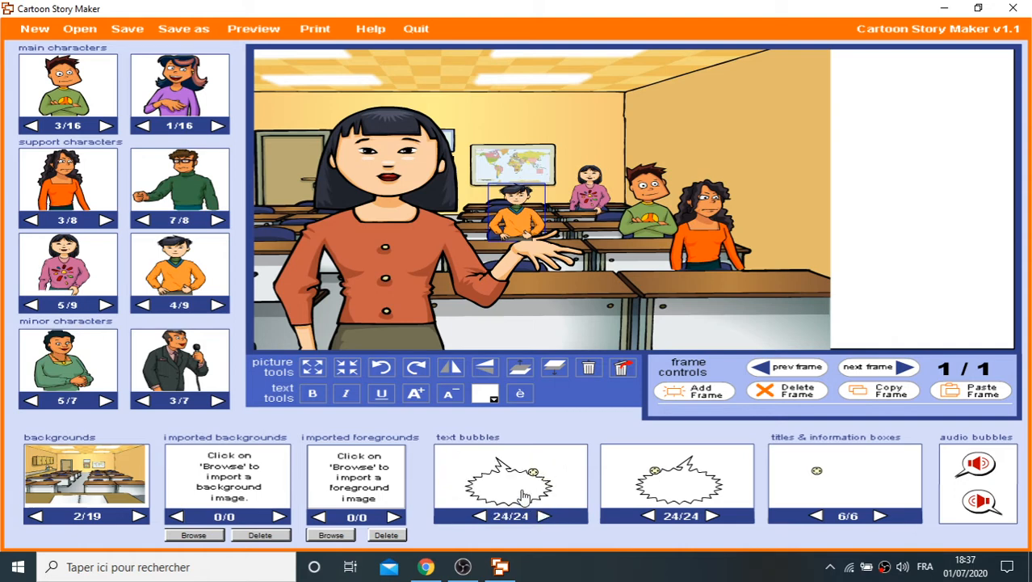
# Step: Compare the last cloud and spiky designs in both bubble sets, ending on the spiky bubble with a downward tail in each
pyautogui.click(480, 516)
pyautogui.click(480, 515)
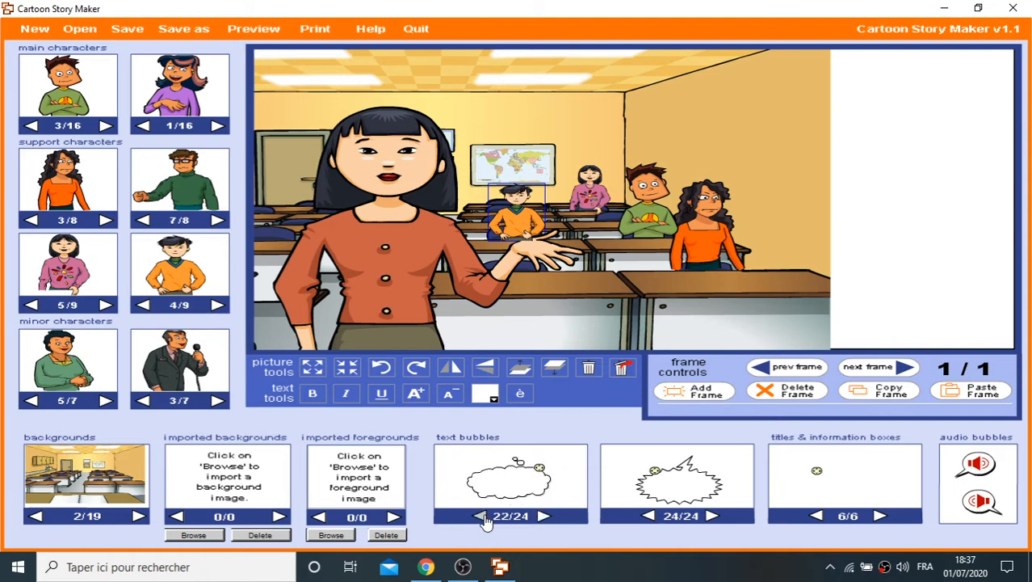
pyautogui.click(543, 516)
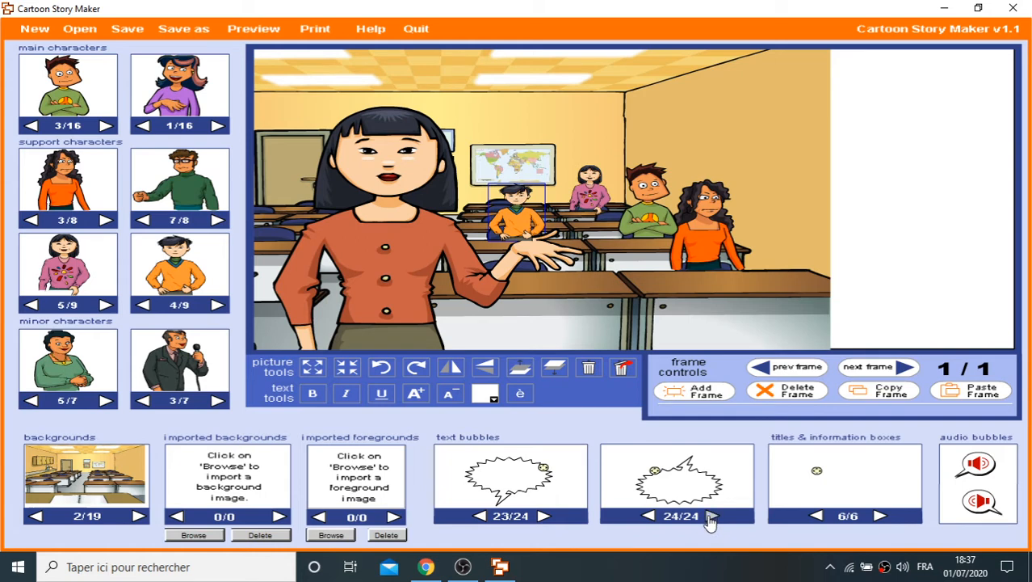
pyautogui.click(648, 515)
pyautogui.click(648, 514)
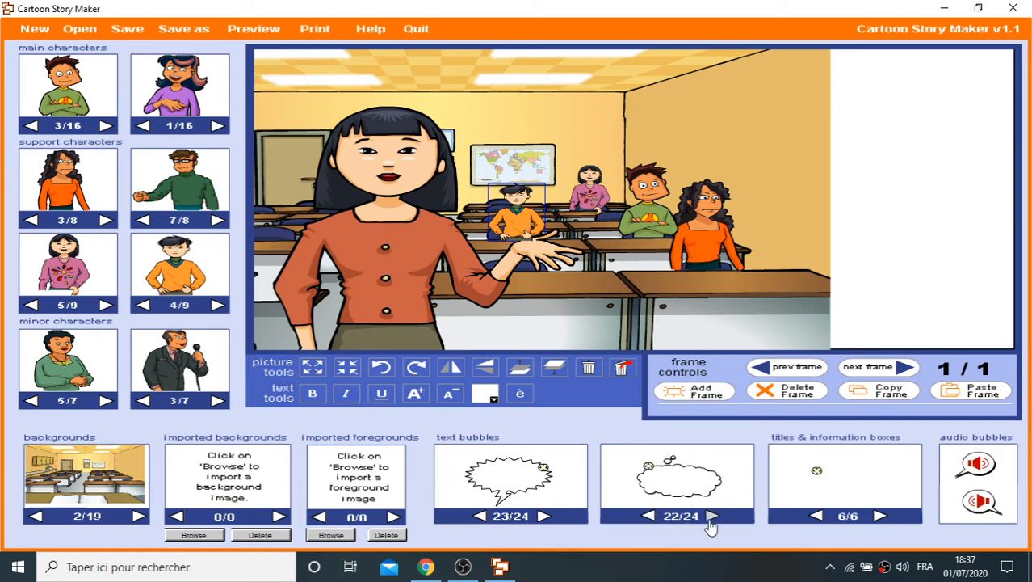
pyautogui.click(710, 516)
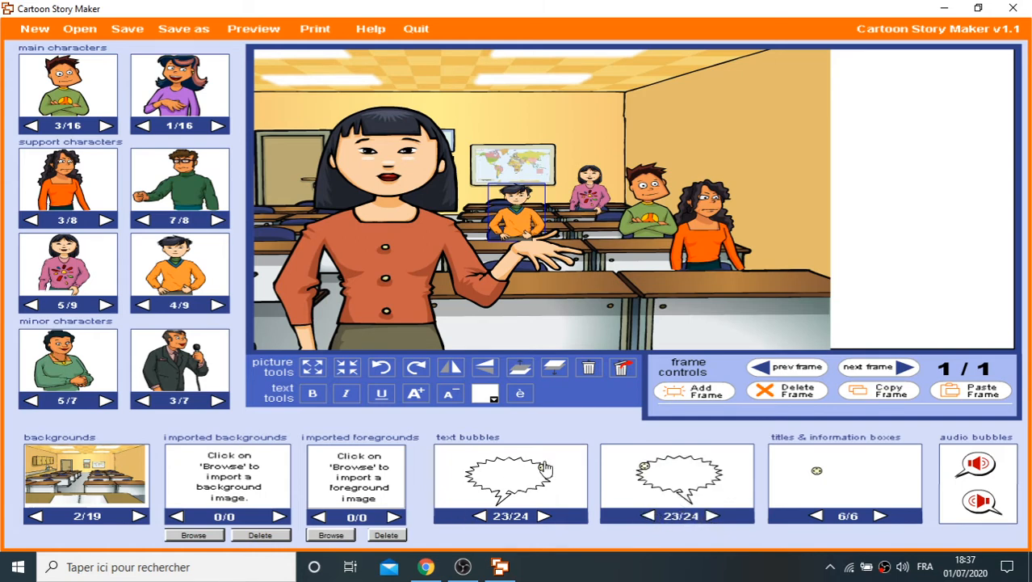
# Step: Add the first set's spiky speech bubble with a downward tail to the classroom, over the wall map beside the teacher
pyautogui.moveTo(543, 469); pyautogui.dragTo(343, 105)
pyautogui.moveTo(507, 474); pyautogui.dragTo(523, 164)
pyautogui.click(550, 140)
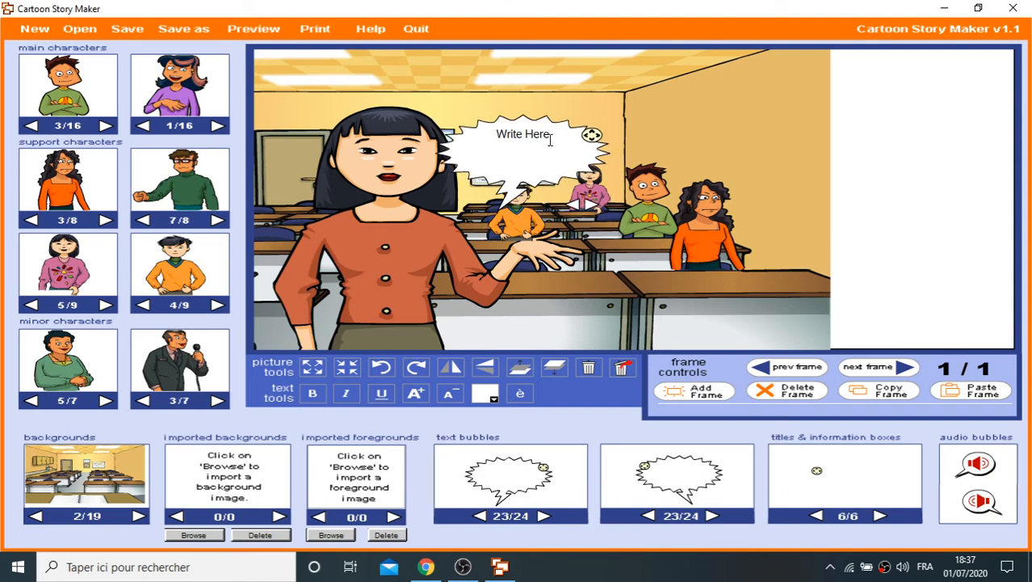
# Step: Replace the spiky bubble's placeholder text with "Pourquoi il y a aujourd'hui plusieurs absents?"
pyautogui.moveTo(554, 134); pyautogui.dragTo(494, 134)
pyautogui.press('BackSpace')
pyautogui.write('l y a')
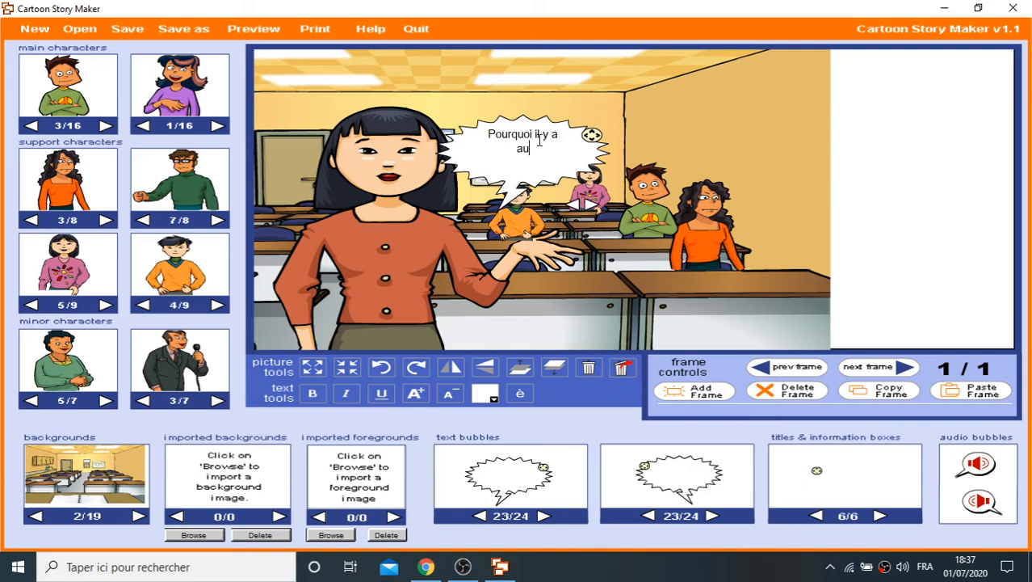
pyautogui.write(" aujourd'h")
pyautogui.write('ui')
pyautogui.write(' plusieur')
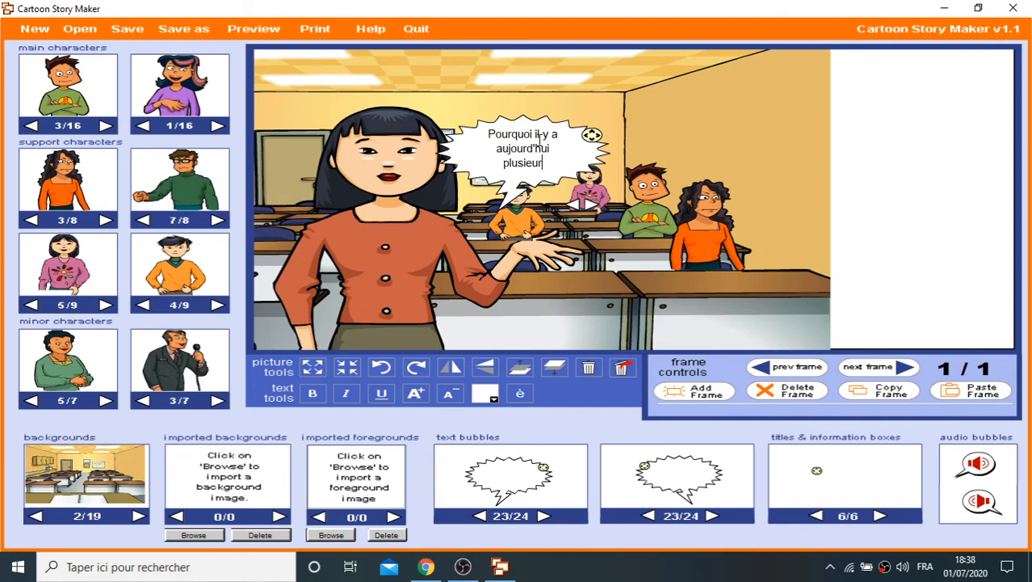
pyautogui.write('d')
pyautogui.press('BackSpace')
pyautogui.write('s absents')
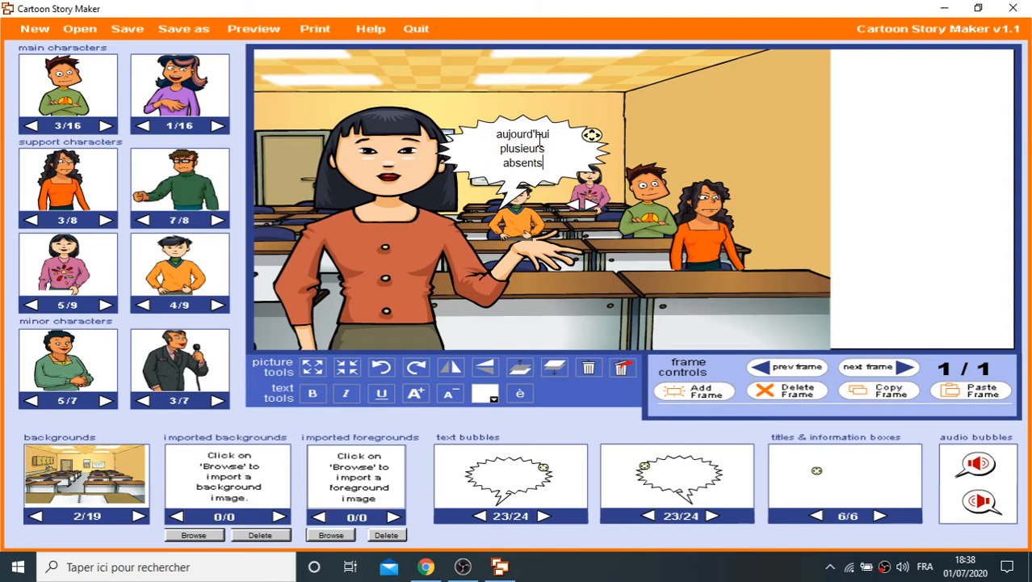
pyautogui.write('?')
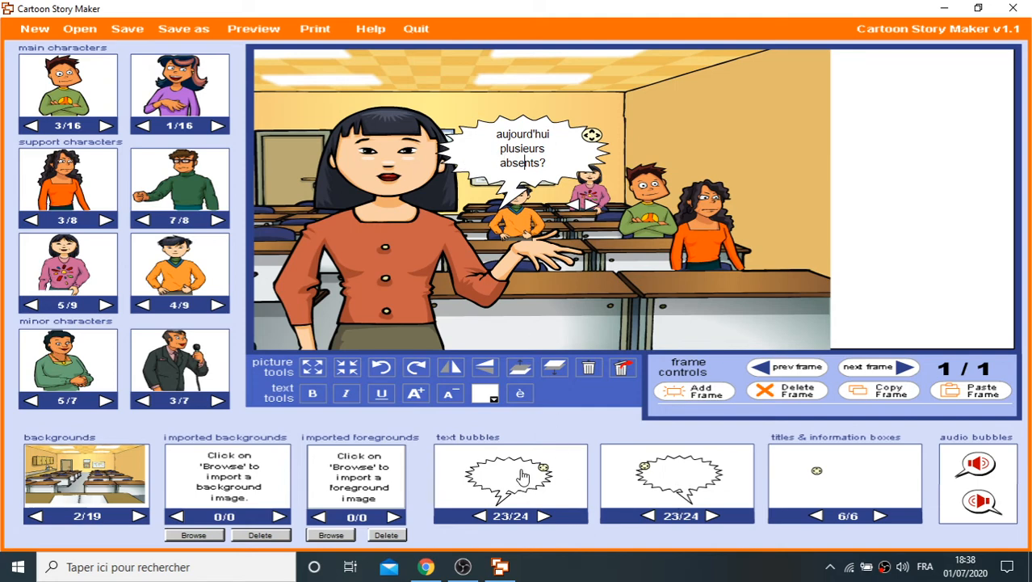
# Step: Move the question bubble up to the teacher's head, at the upper-left corner of the scene
pyautogui.click(594, 136)
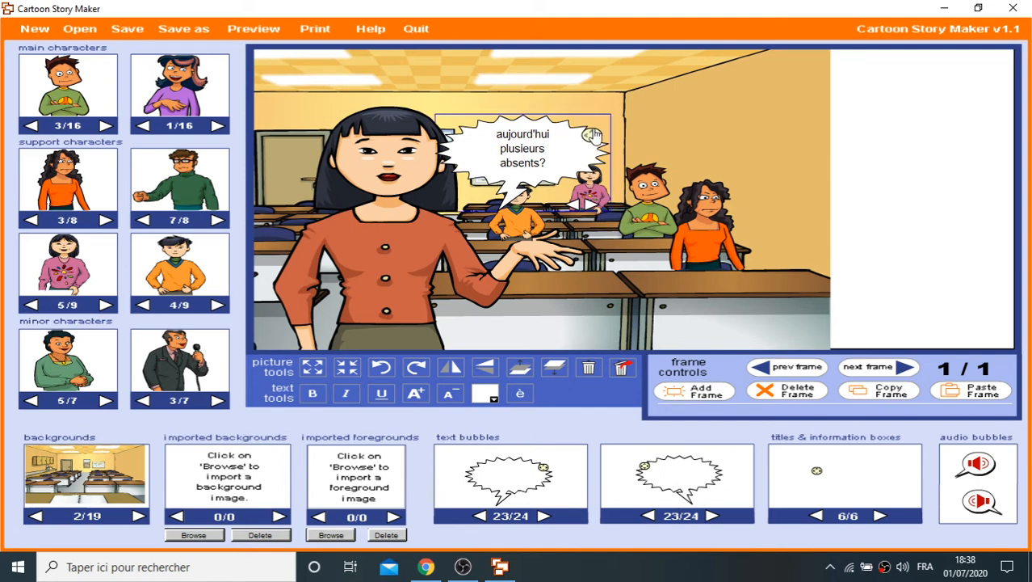
pyautogui.moveTo(594, 136); pyautogui.dragTo(630, 141)
pyautogui.moveTo(733, 83); pyautogui.dragTo(387, 69)
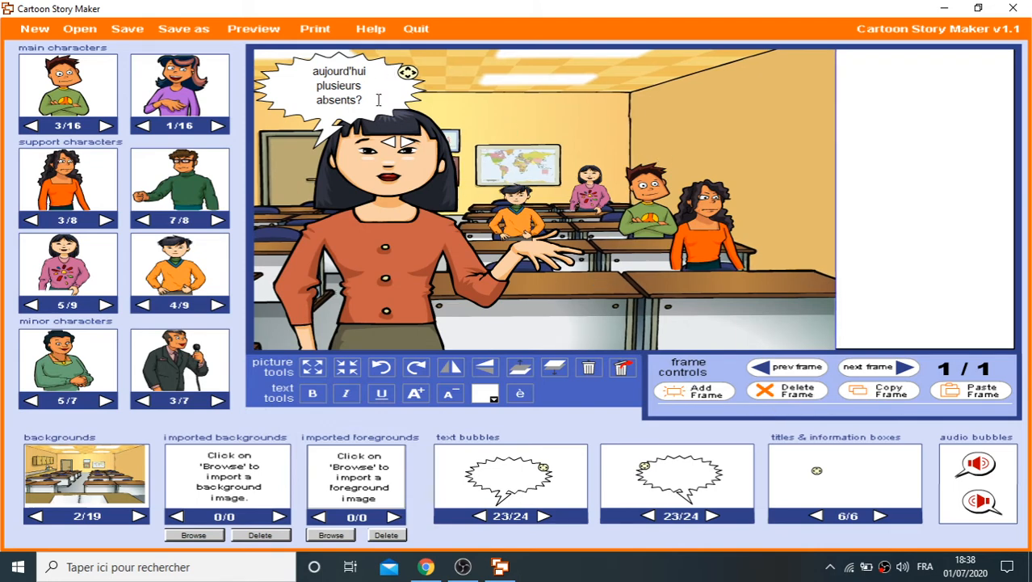
# Step: Choose cloud thought bubble 20 from the second bubble set and place it above the girl in the orange top
pyautogui.click(711, 517)
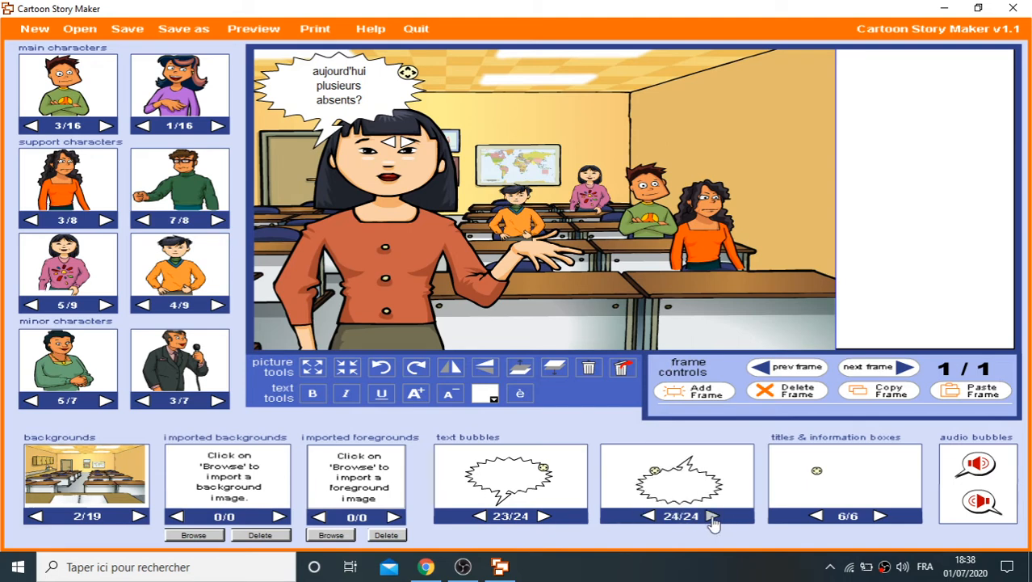
pyautogui.click(650, 515)
pyautogui.click(650, 515)
pyautogui.click(651, 515)
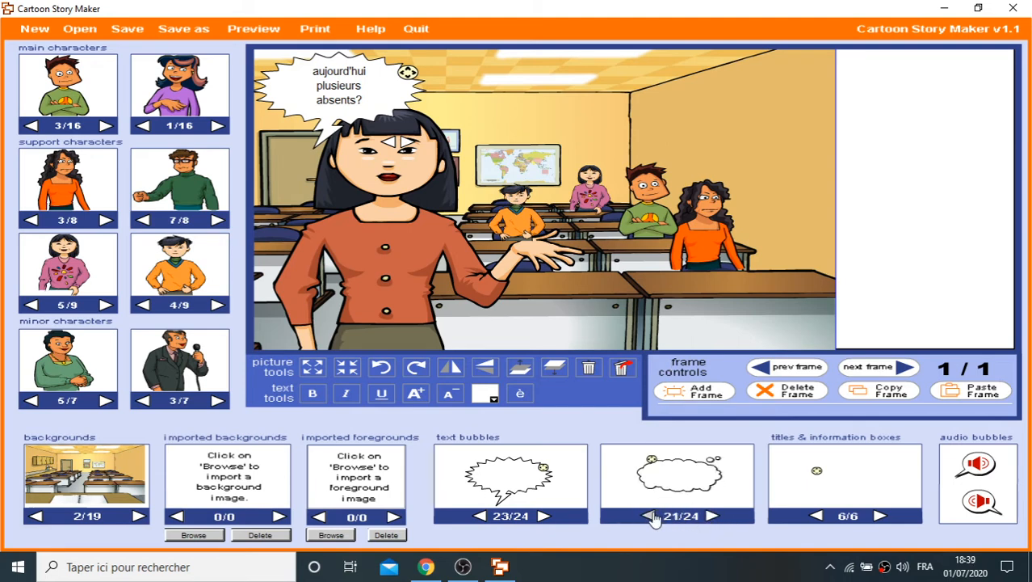
pyautogui.click(651, 515)
pyautogui.moveTo(677, 482); pyautogui.dragTo(762, 144)
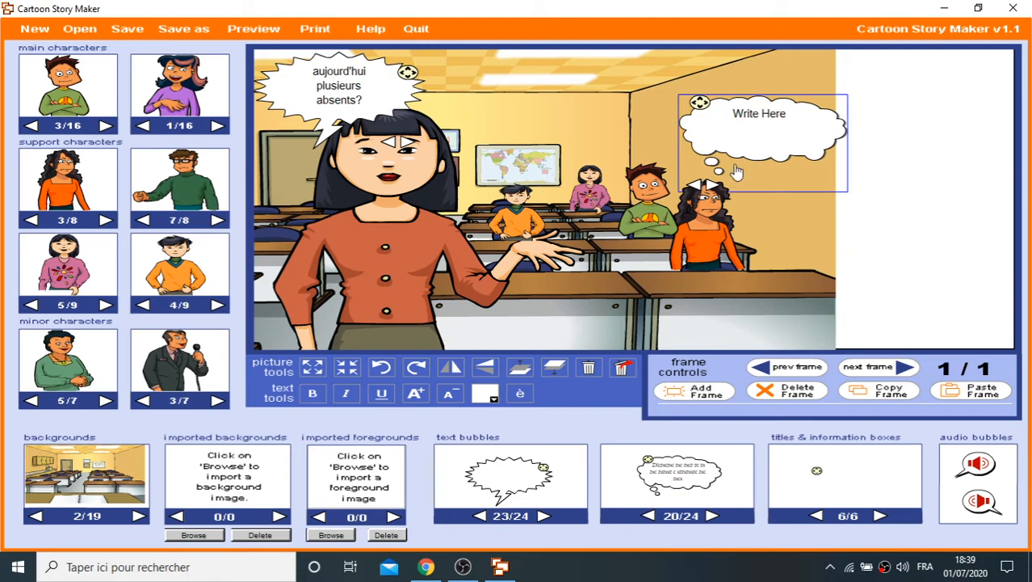
# Step: Replace the thought bubble's placeholder text with "Oui maîtresse mais j'en ne sais pas la cause"
pyautogui.click(753, 137)
pyautogui.moveTo(799, 112); pyautogui.dragTo(708, 106)
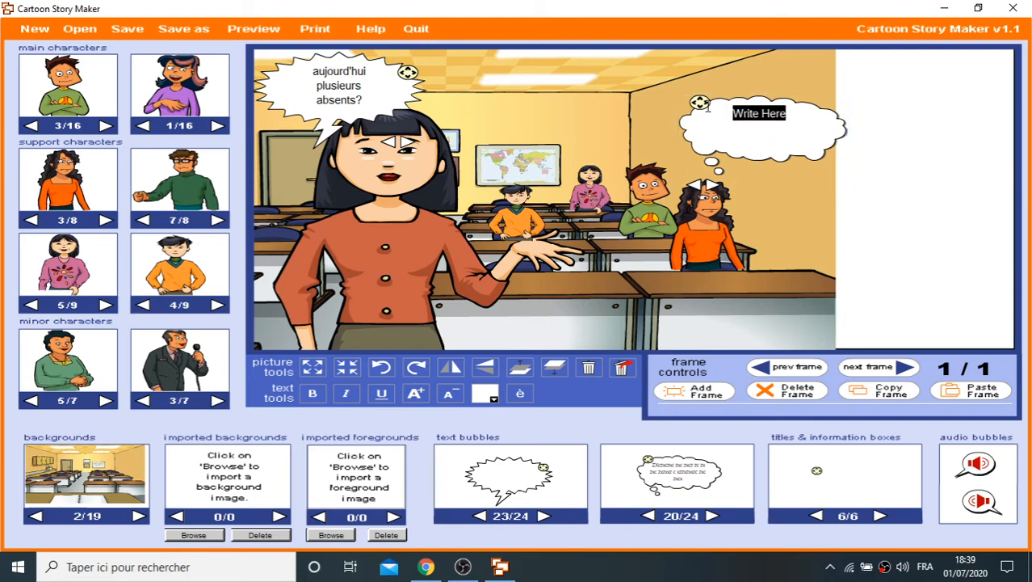
pyautogui.press('BackSpace')
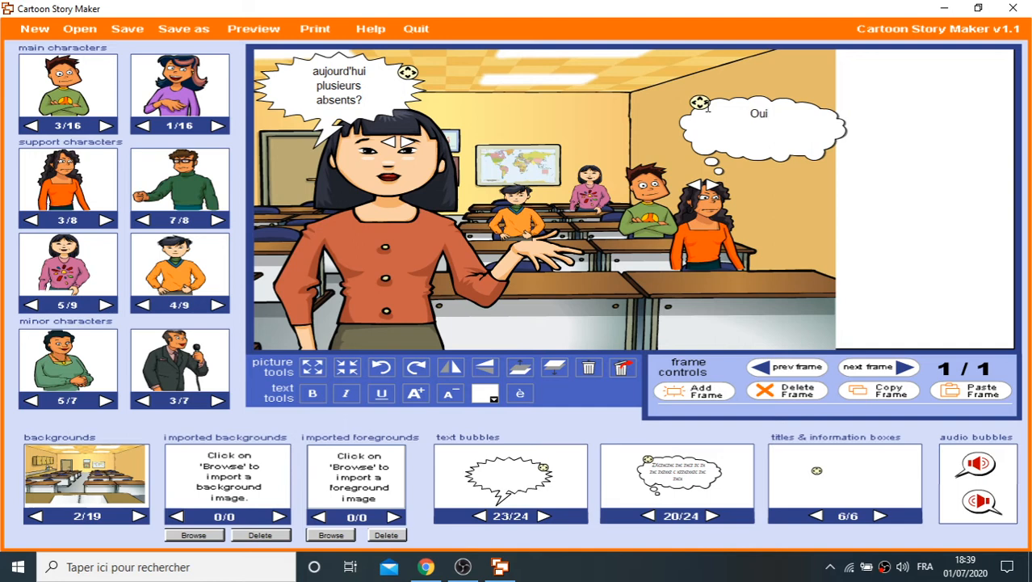
pyautogui.write('maitresse')
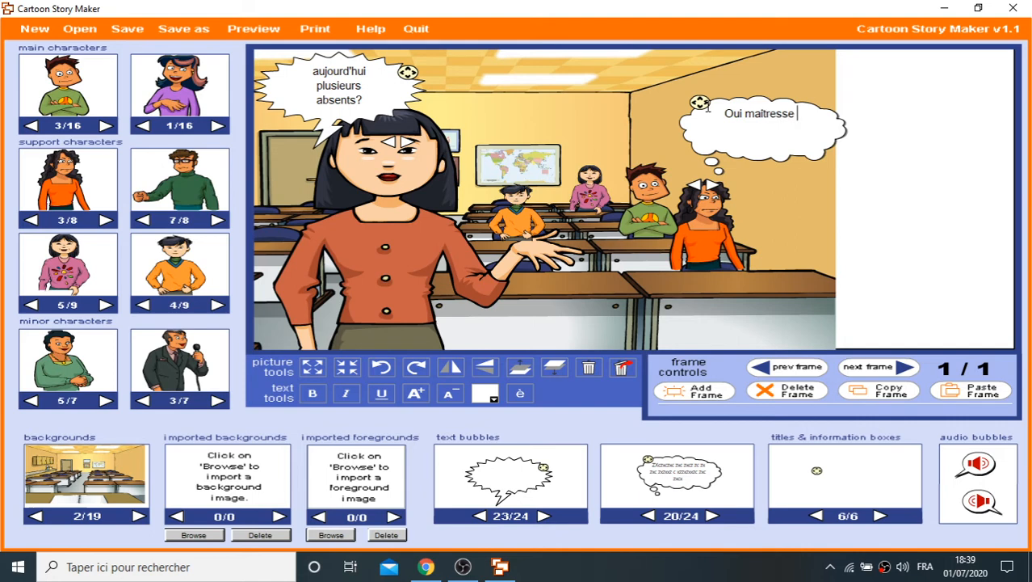
pyautogui.write(' mais')
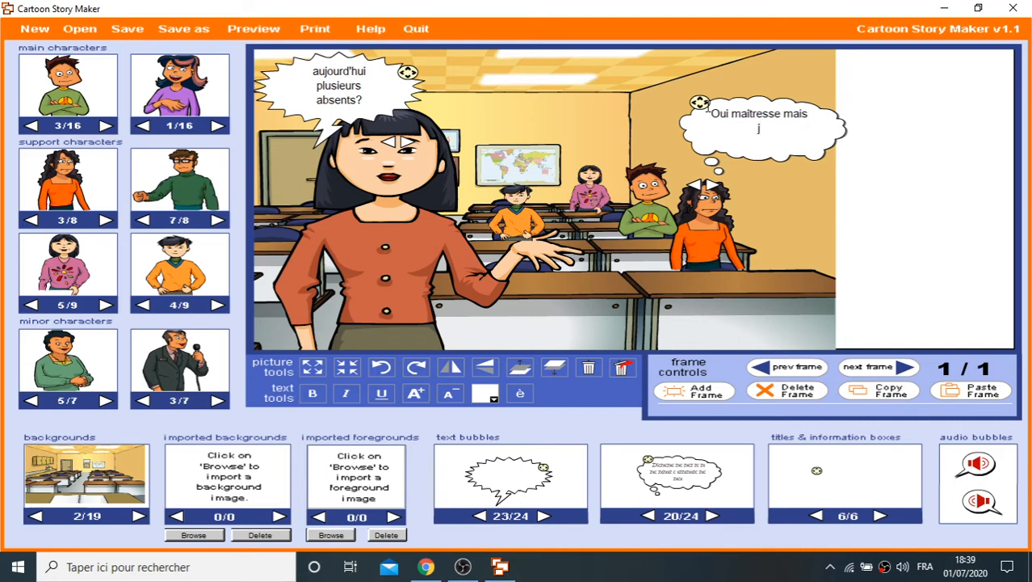
pyautogui.write(" j'en ne sais pas l")
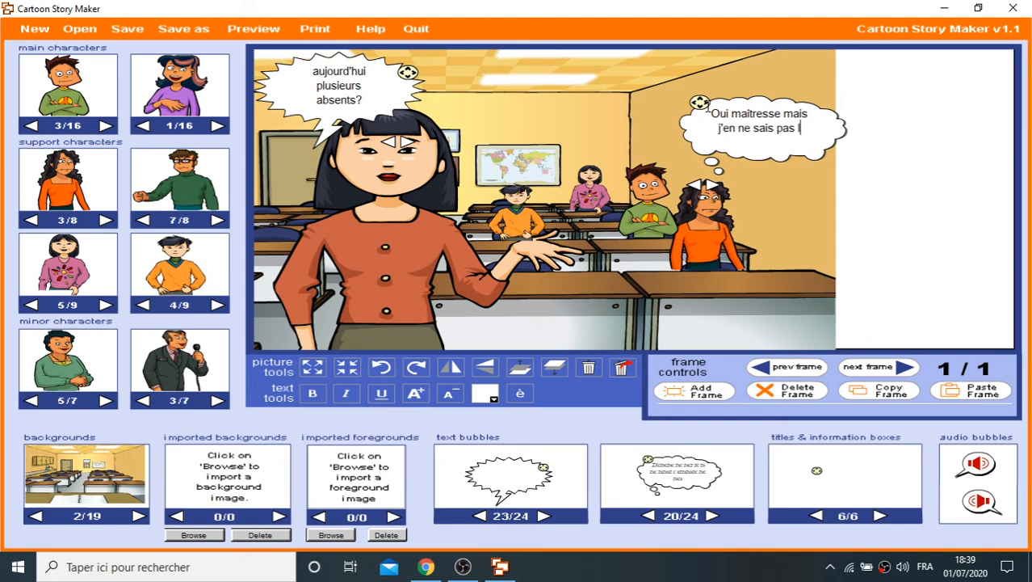
pyautogui.write('a cause')
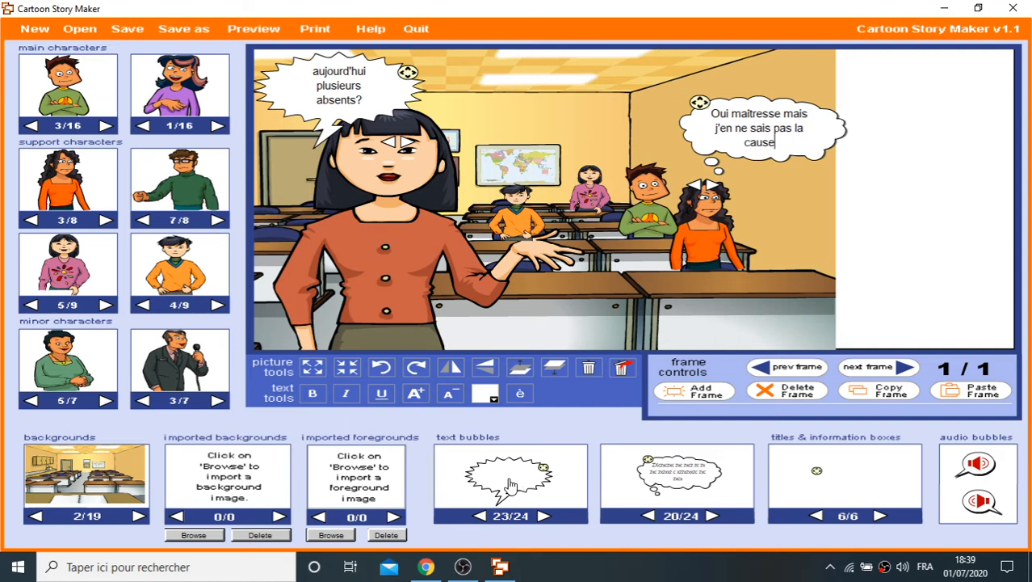
# Step: Add another spiky speech bubble above the girl in the pink sweater and clear its placeholder text
pyautogui.moveTo(509, 476); pyautogui.dragTo(576, 106)
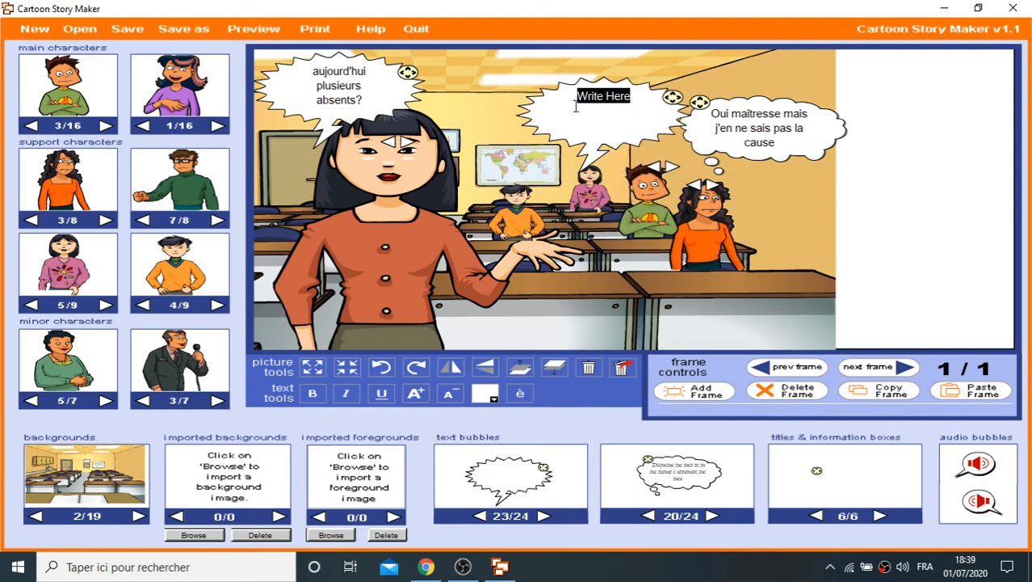
pyautogui.press('BackSpace')
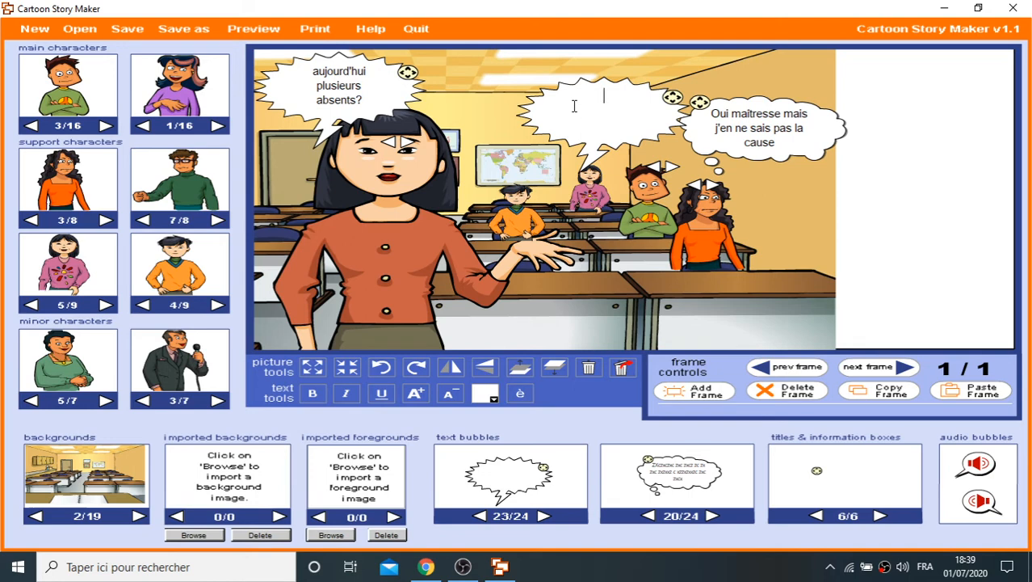
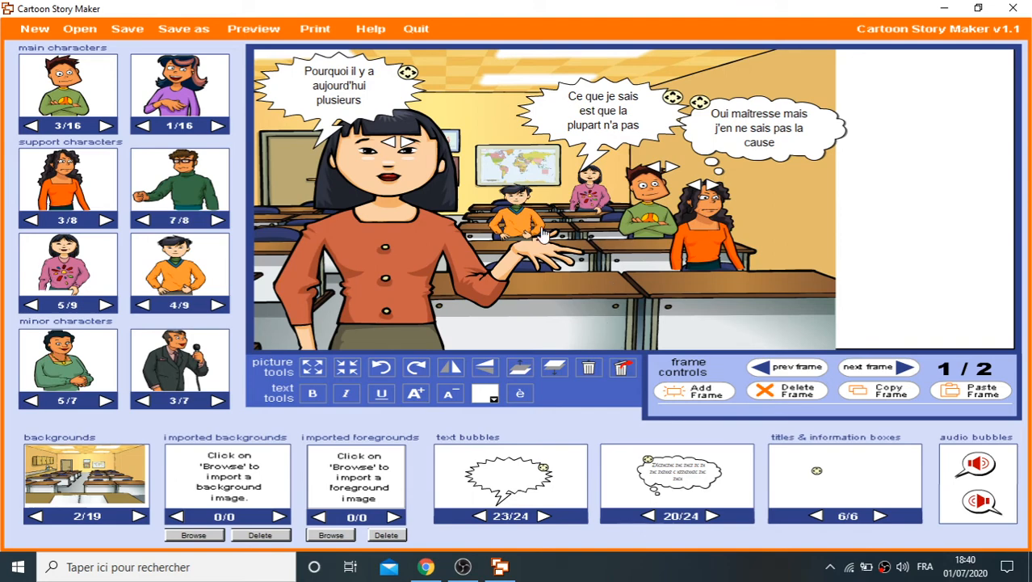
# Step: Add the girl in the pink sweater at the right-hand desks of frame 2, and check her placement in frame 1
pyautogui.click(877, 369)
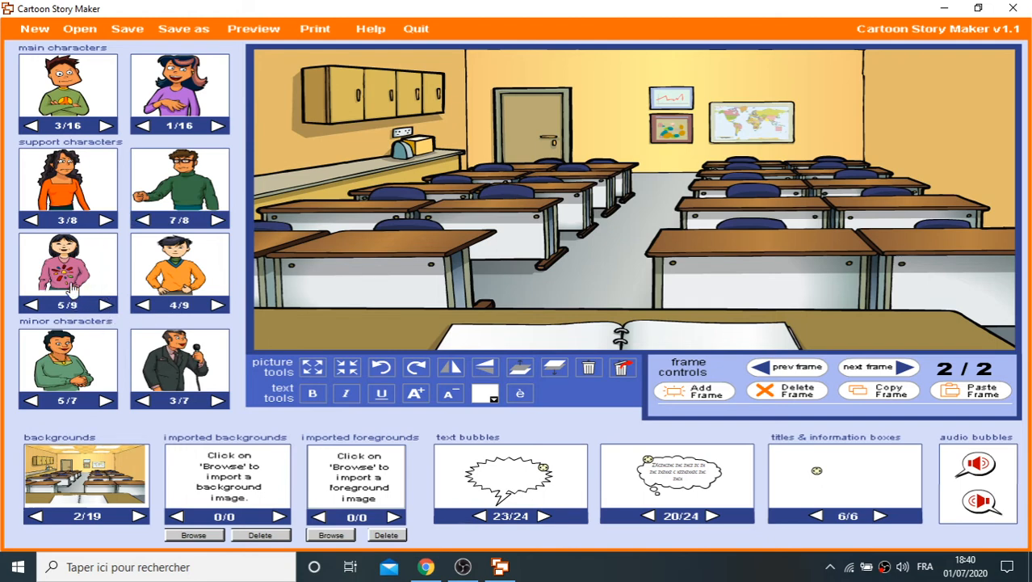
pyautogui.moveTo(75, 283); pyautogui.dragTo(828, 157)
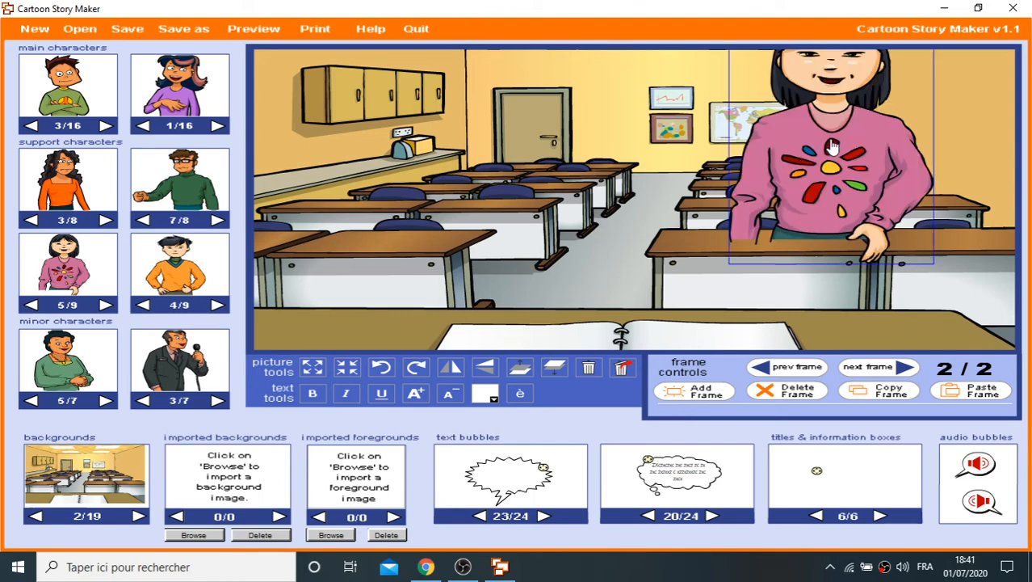
pyautogui.click(772, 366)
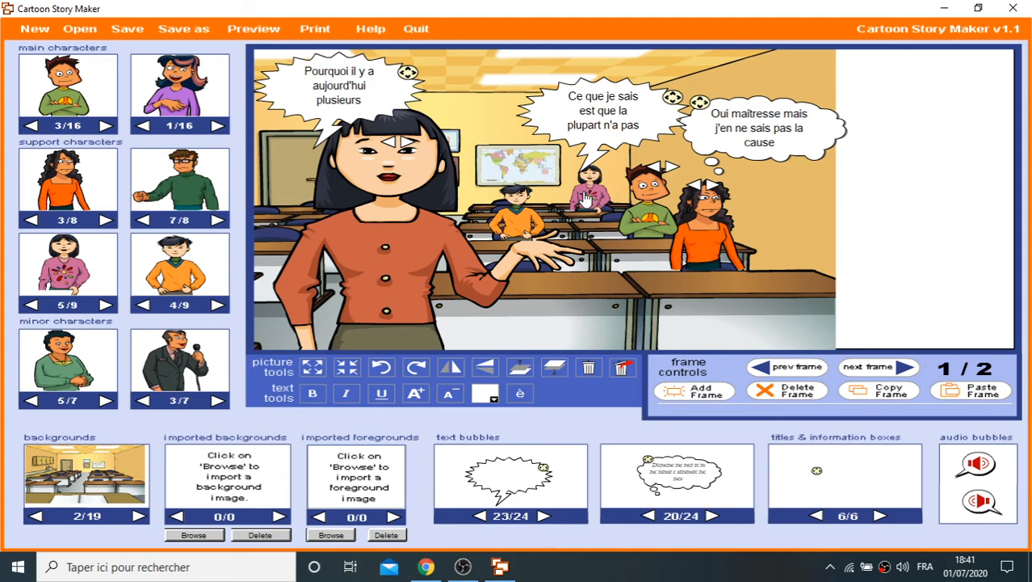
pyautogui.click(852, 369)
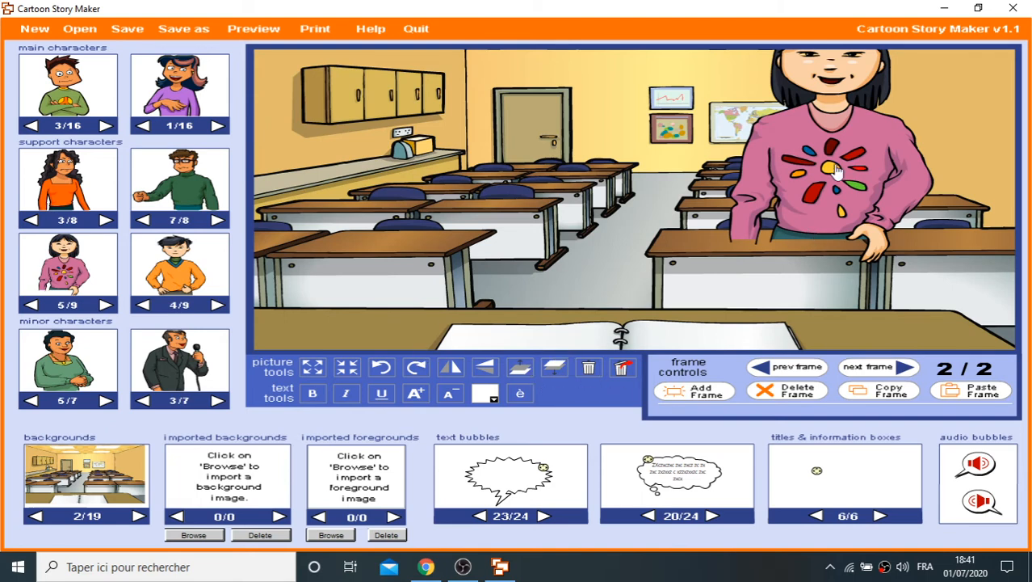
# Step: Shrink the girl in the pink sweater in frame 2 to match the size of the rear desks beside the wall map
pyautogui.click(838, 169)
pyautogui.click(347, 368)
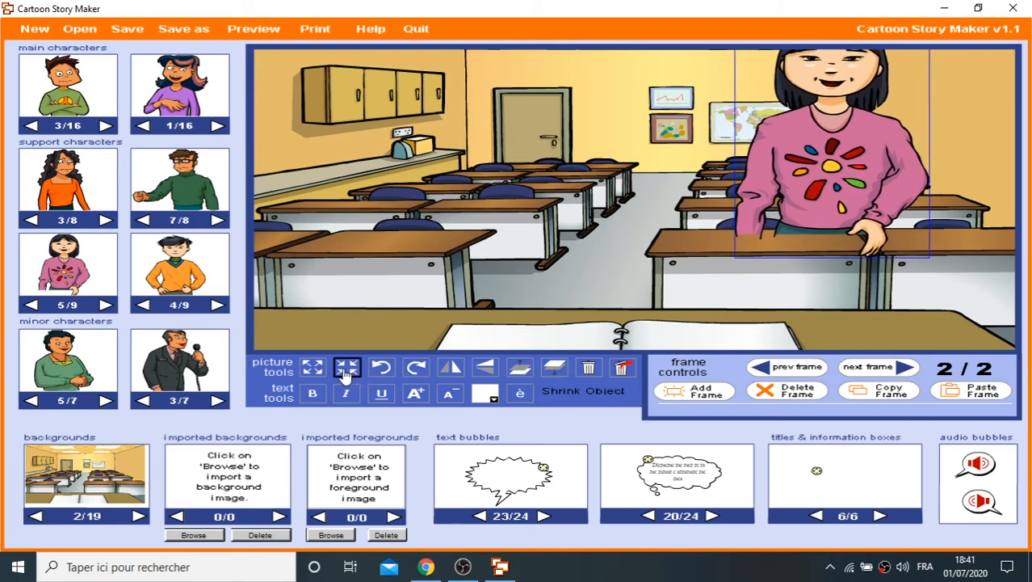
pyautogui.click(348, 369)
pyautogui.click(347, 369)
pyautogui.click(347, 368)
pyautogui.click(347, 368)
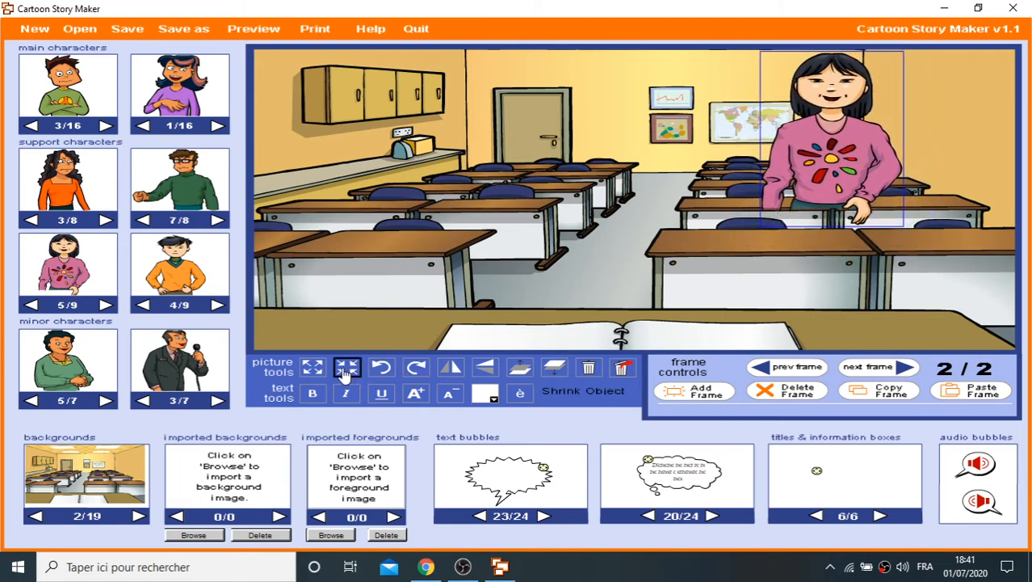
pyautogui.click(348, 368)
pyautogui.click(348, 368)
pyautogui.click(347, 368)
pyautogui.click(347, 368)
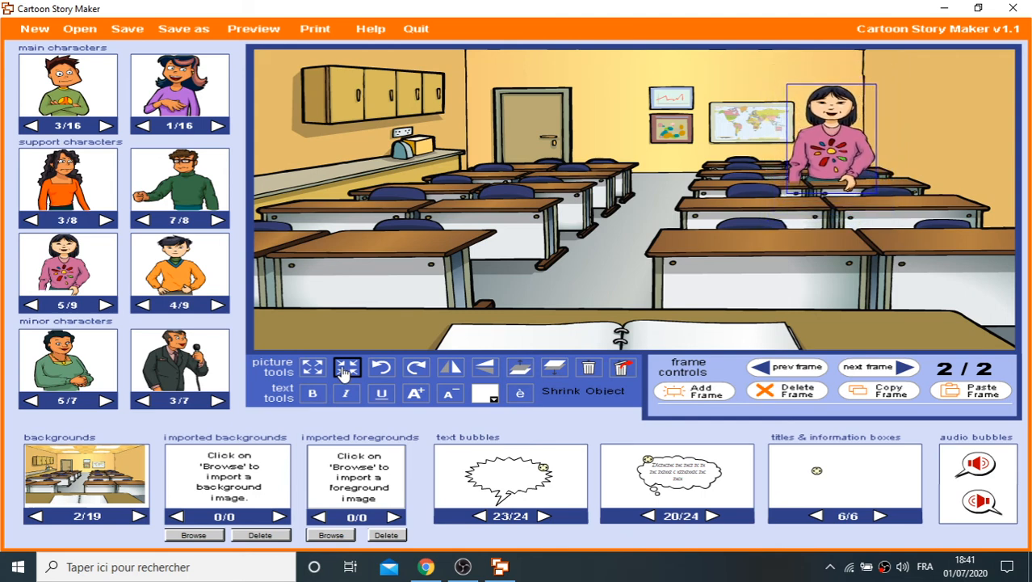
pyautogui.click(347, 369)
pyautogui.click(348, 369)
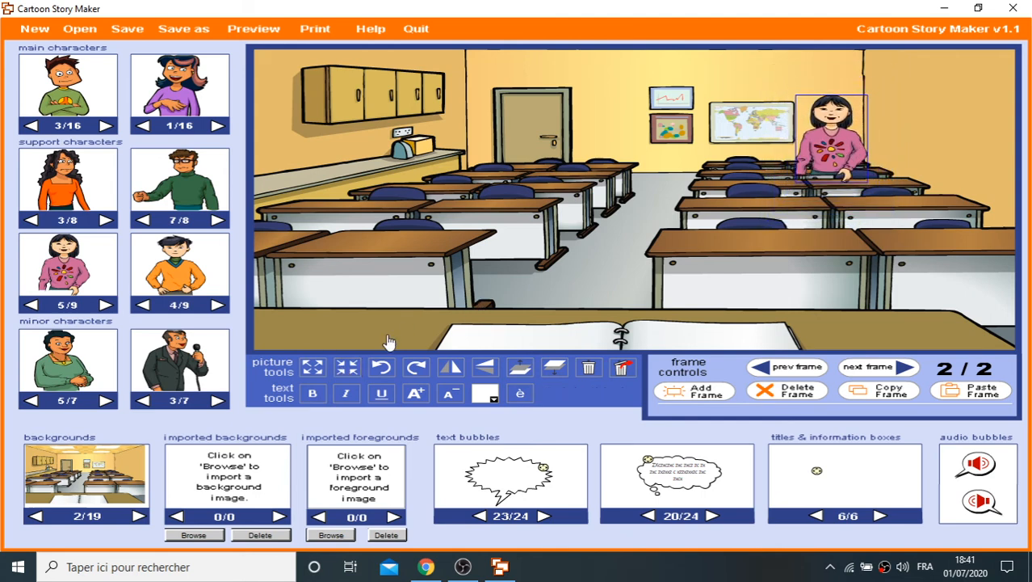
# Step: Reduce the girl in the pink sweater three more sizes and seat her behind the rear desk beside the wall map
pyautogui.click(348, 369)
pyautogui.click(347, 368)
pyautogui.click(348, 369)
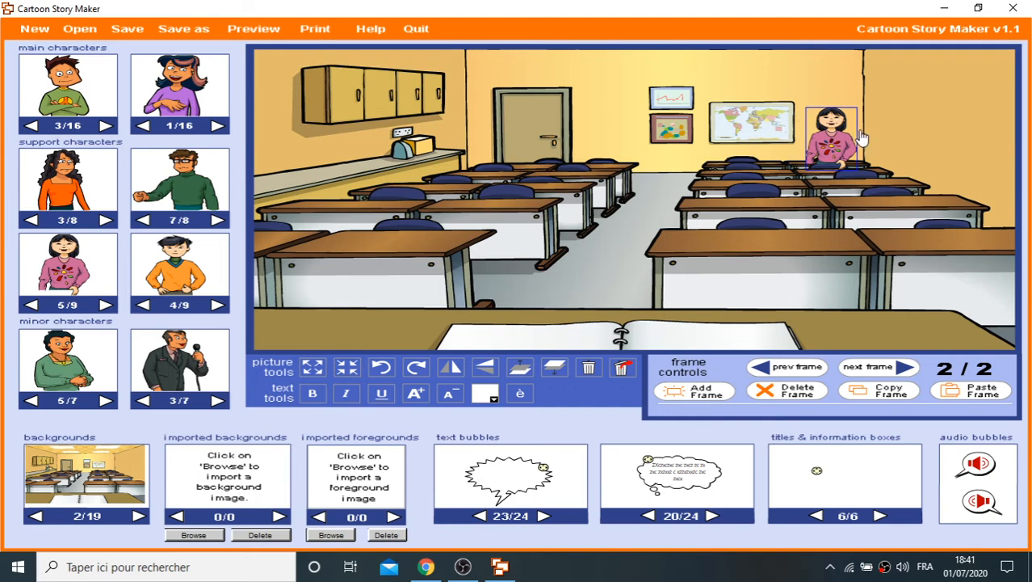
pyautogui.moveTo(843, 138); pyautogui.dragTo(844, 141)
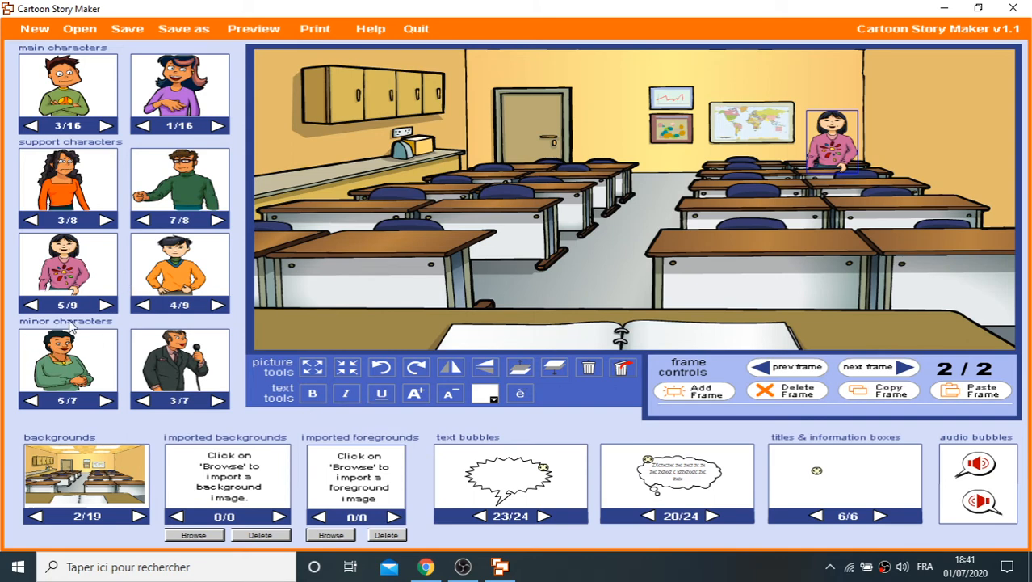
# Step: Check in frame 1 which character plays the teacher, and return to frame 2
pyautogui.click(106, 218)
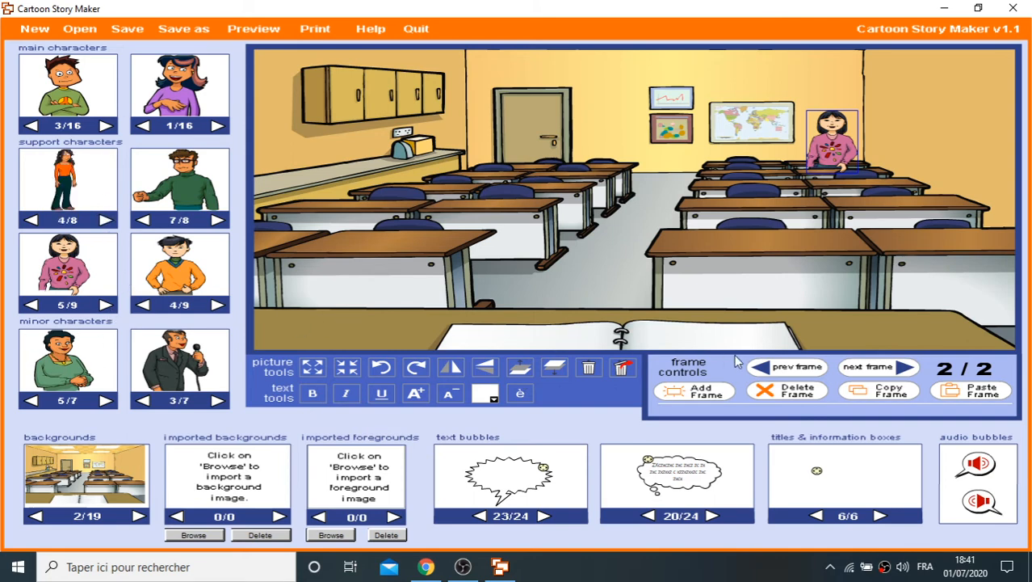
pyautogui.click(777, 370)
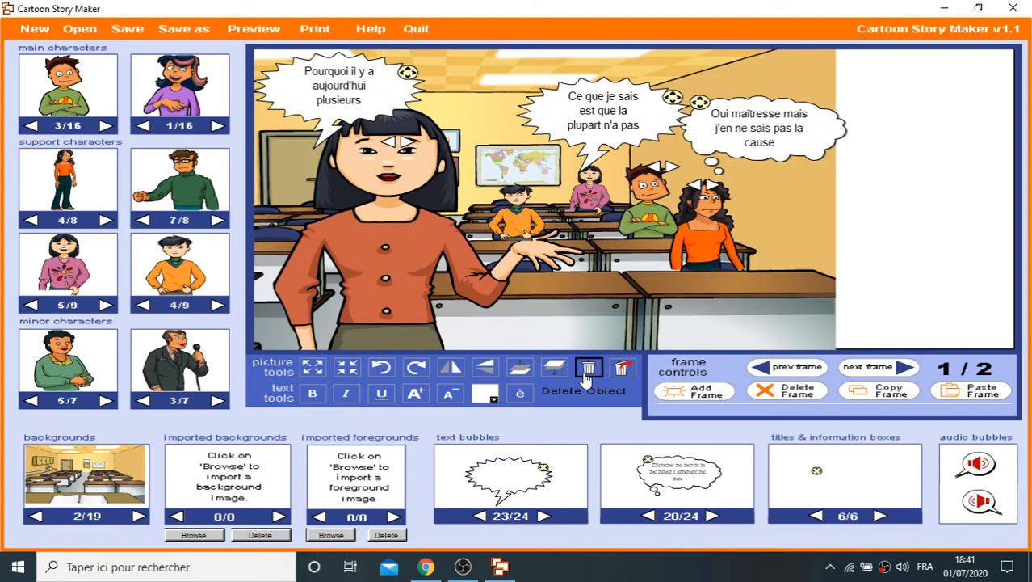
pyautogui.click(867, 368)
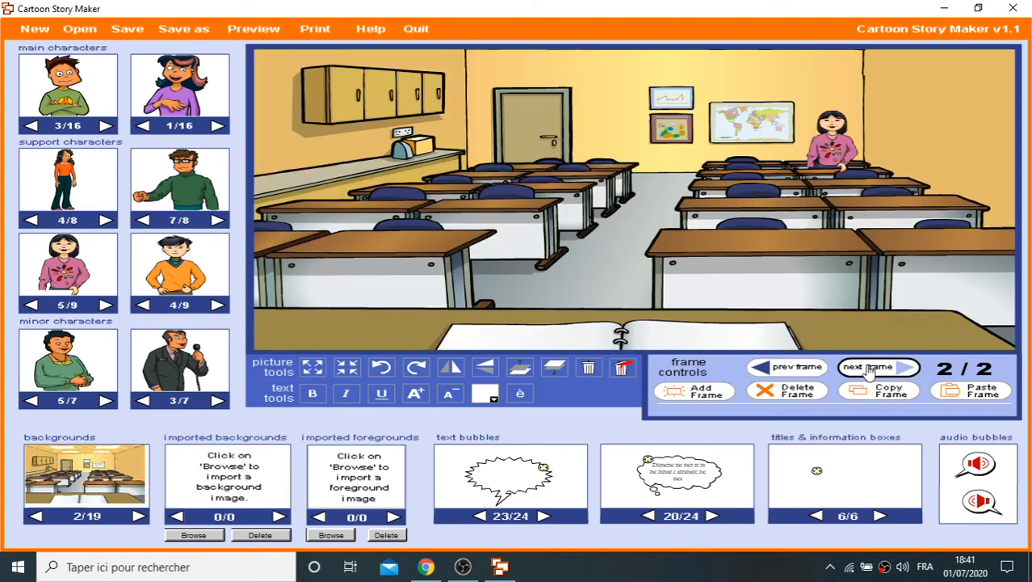
# Step: Add the teacher in the red buttoned top, support character 3/9, to the middle of frame 2
pyautogui.click(105, 306)
pyautogui.click(105, 306)
pyautogui.click(105, 306)
pyautogui.click(105, 306)
pyautogui.click(105, 306)
pyautogui.click(105, 306)
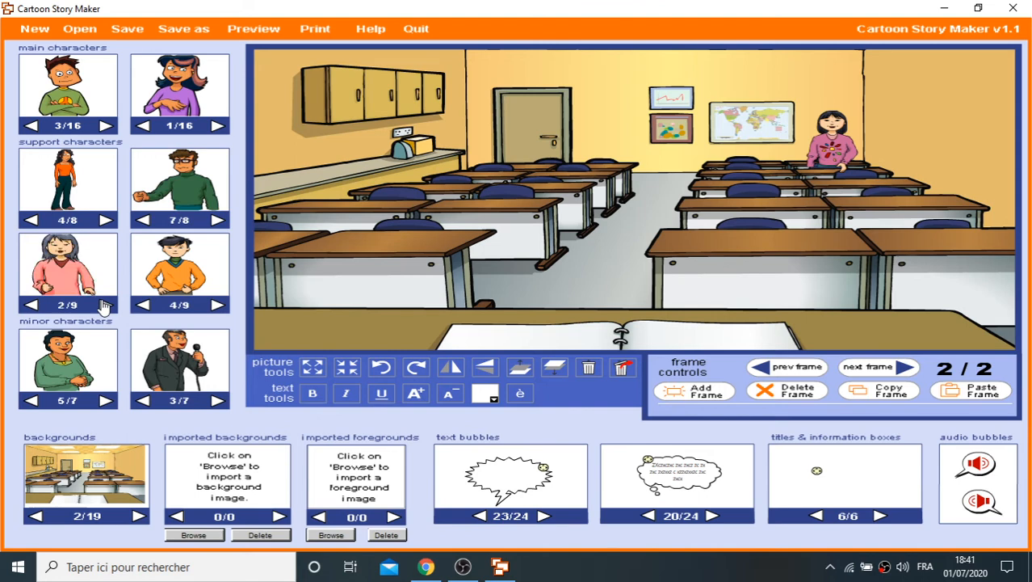
pyautogui.click(105, 306)
pyautogui.click(105, 306)
pyautogui.click(30, 306)
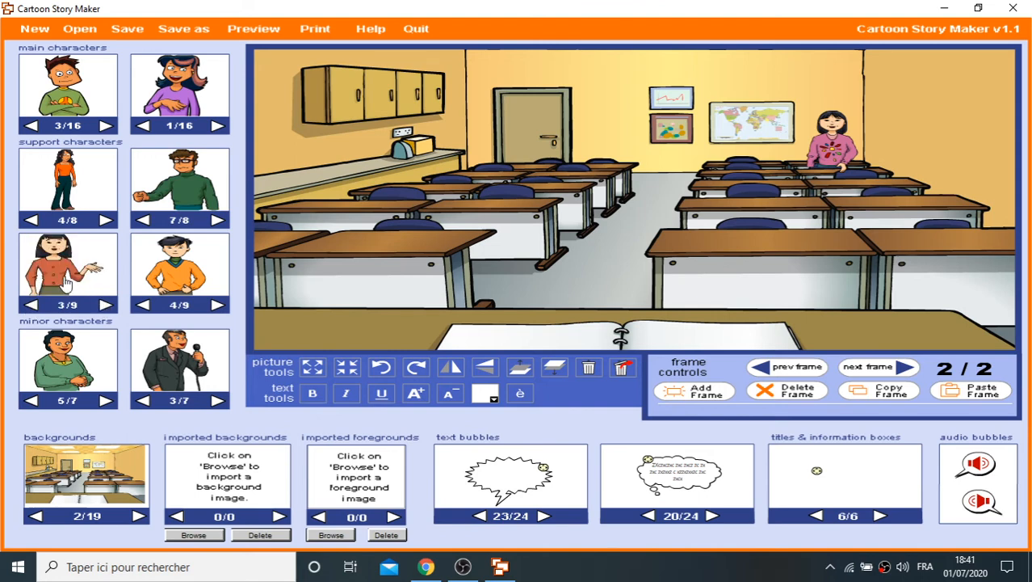
pyautogui.moveTo(66, 281); pyautogui.dragTo(603, 199)
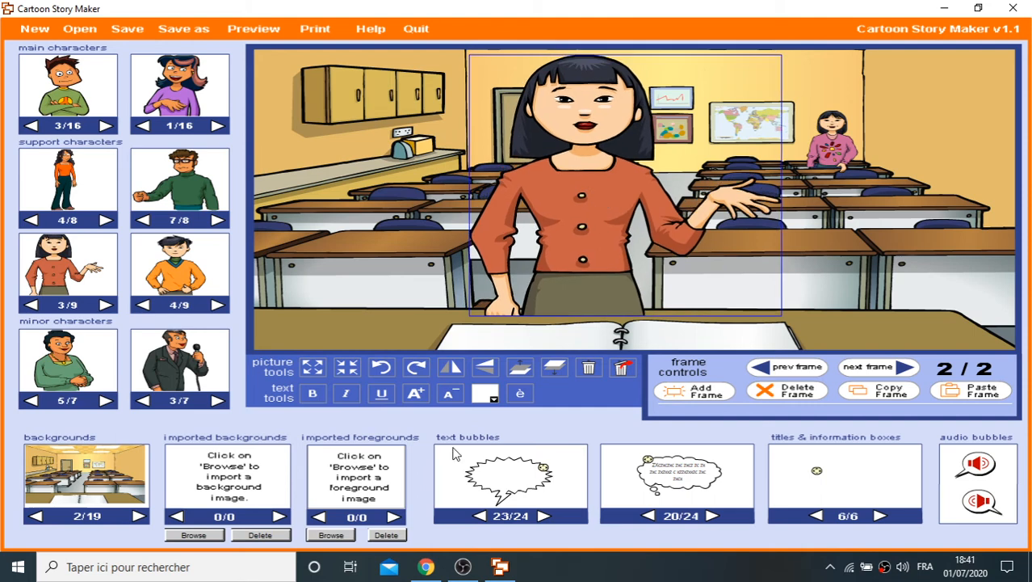
# Step: Shrink the teacher by one size, lower her to the front desk edge and flip her horizontally
pyautogui.click(347, 366)
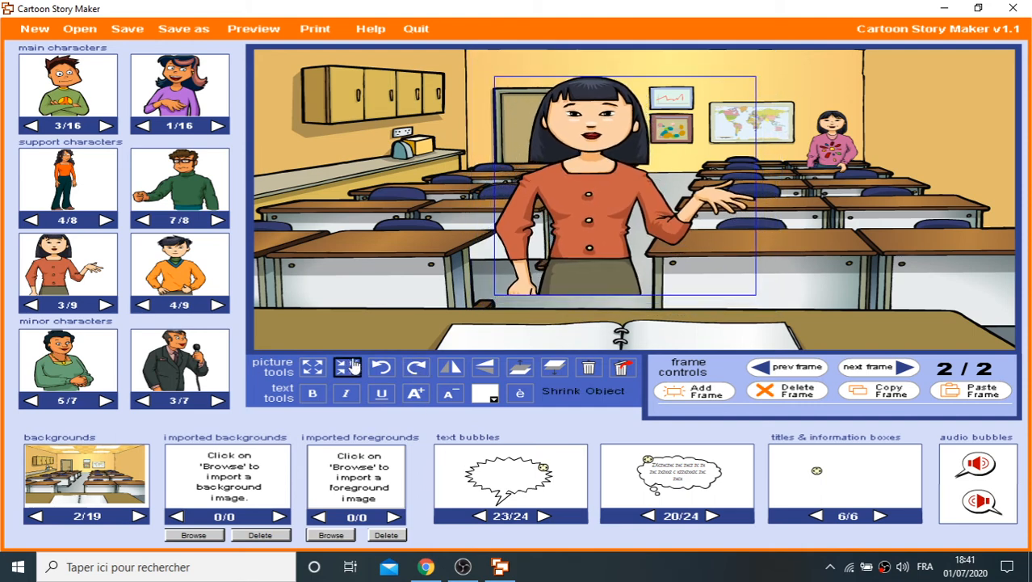
pyautogui.moveTo(599, 244); pyautogui.dragTo(597, 251)
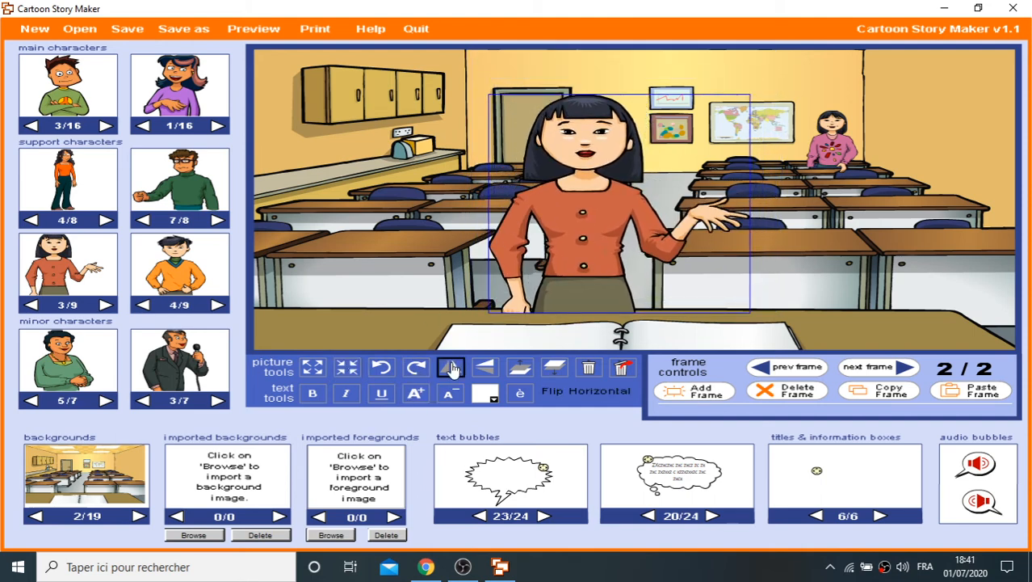
pyautogui.click(451, 367)
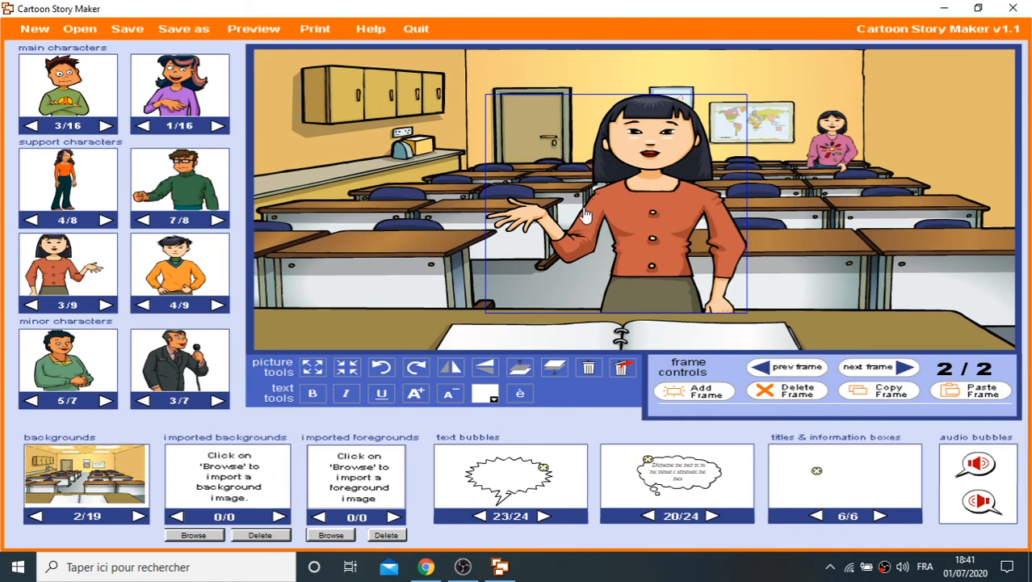
# Step: Add a spiky speech bubble beside the teacher reading "La seule qui a reçu 20 au controle c'est toi" followed by the student's first name
pyautogui.moveTo(519, 478); pyautogui.dragTo(718, 93)
pyautogui.click(752, 112)
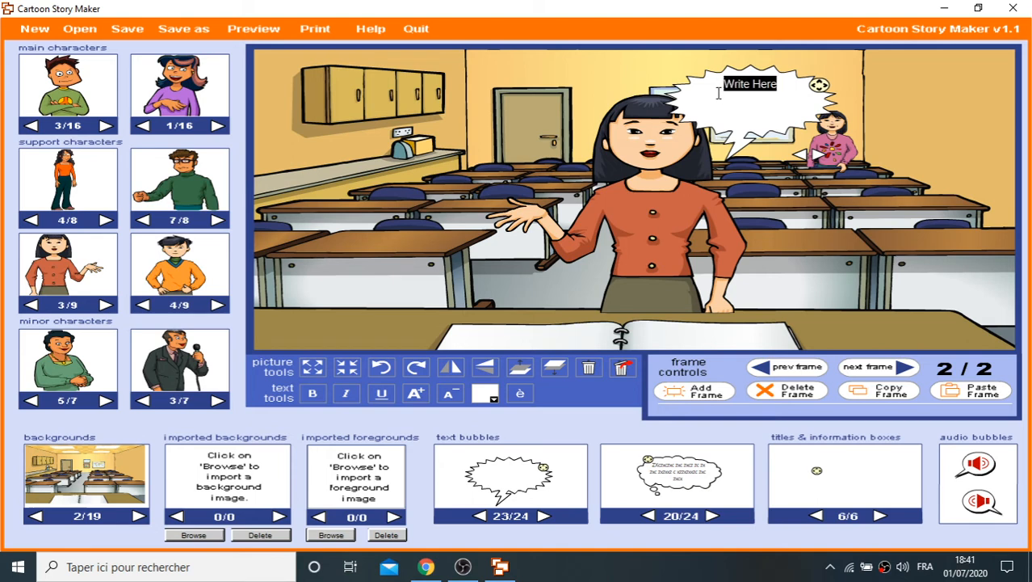
pyautogui.press('BackSpace')
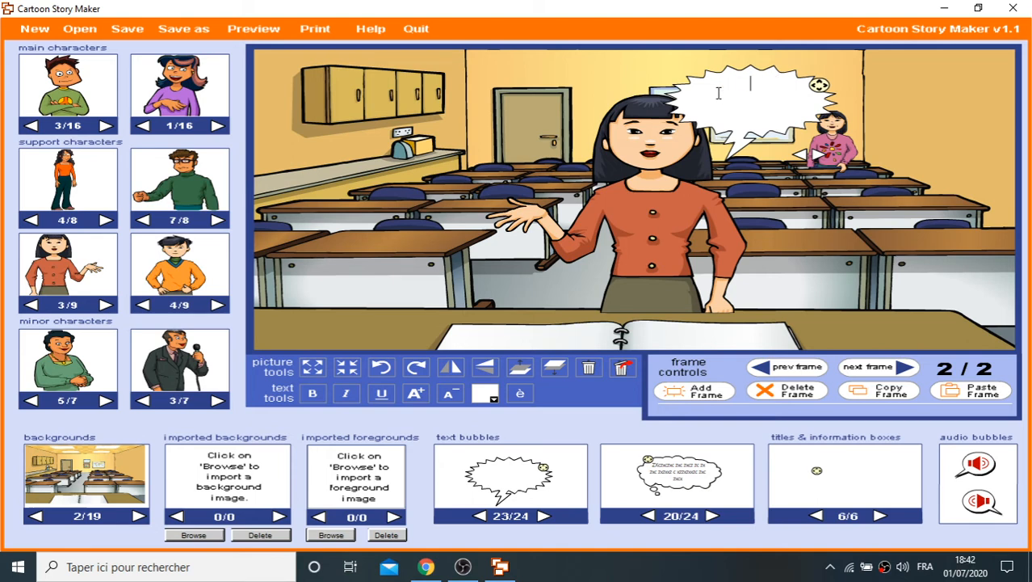
pyautogui.write('La seule qui a reçu')
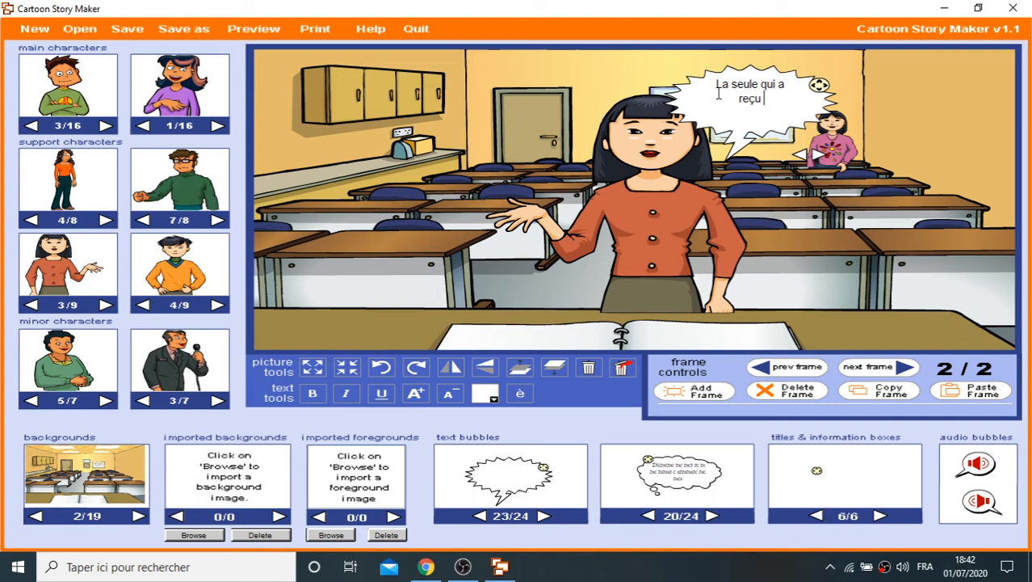
pyautogui.write(' 20 au contr')
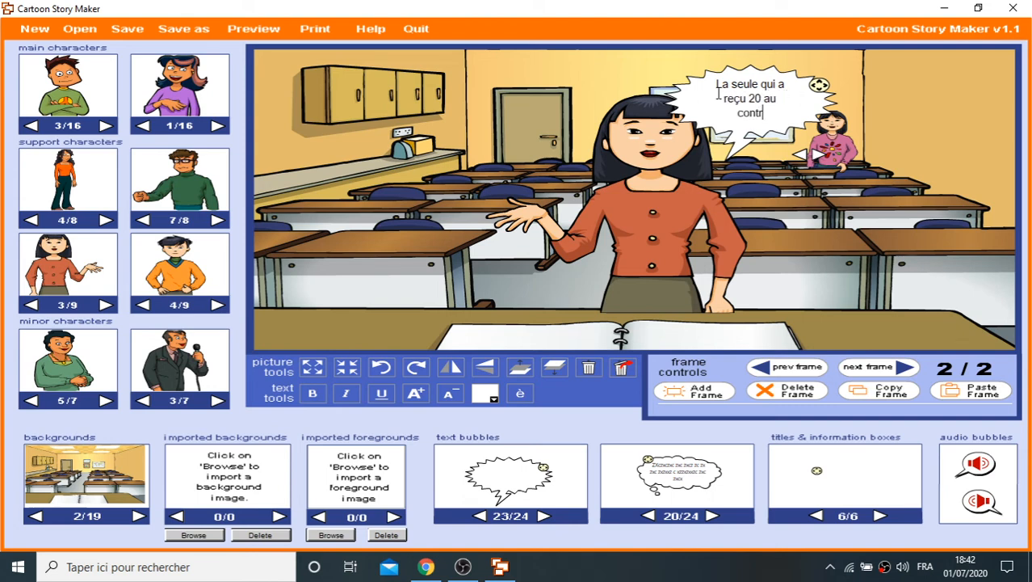
pyautogui.write("ole c'est toi")
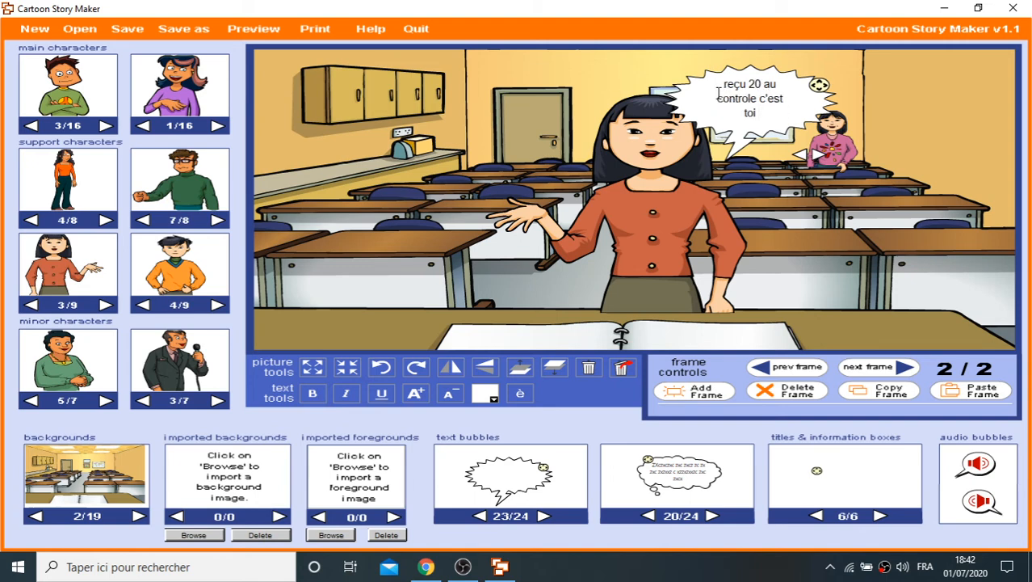
pyautogui.write(' Valentine')
# Step: Try the girl in the pink sweater one size larger, restore her size and shift her slightly right at the rear desk
pyautogui.click(853, 164)
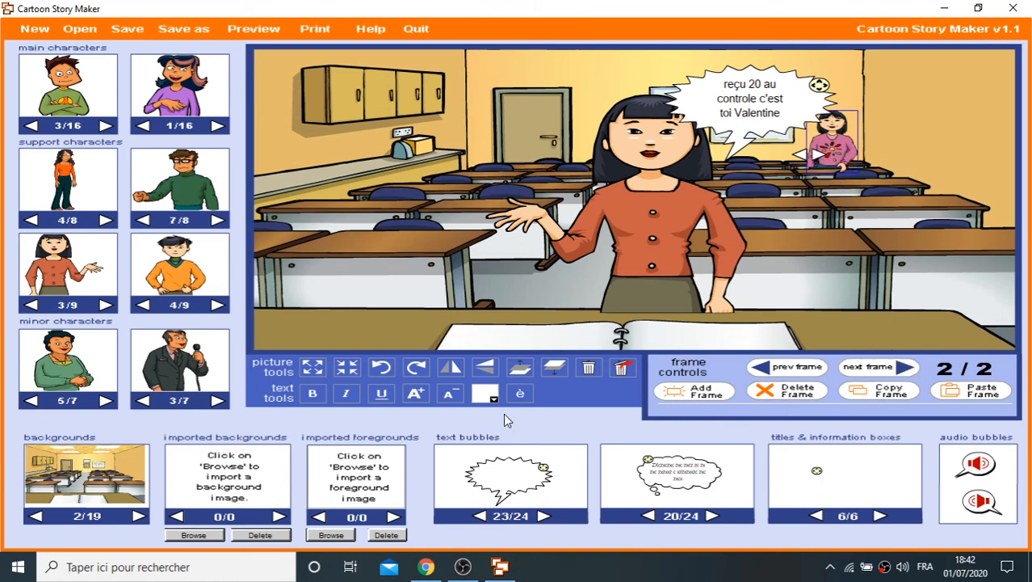
pyautogui.click(311, 368)
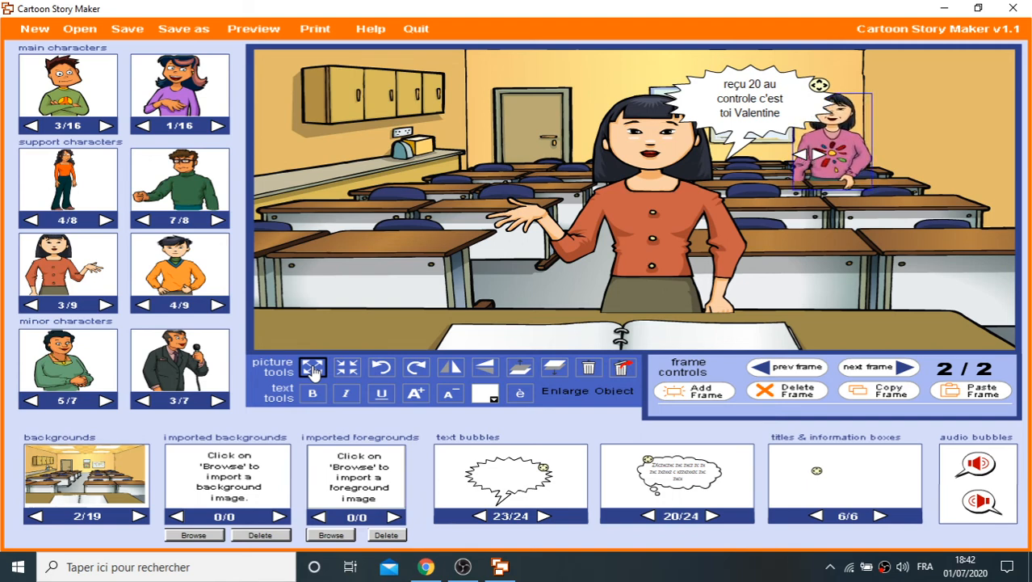
pyautogui.click(339, 368)
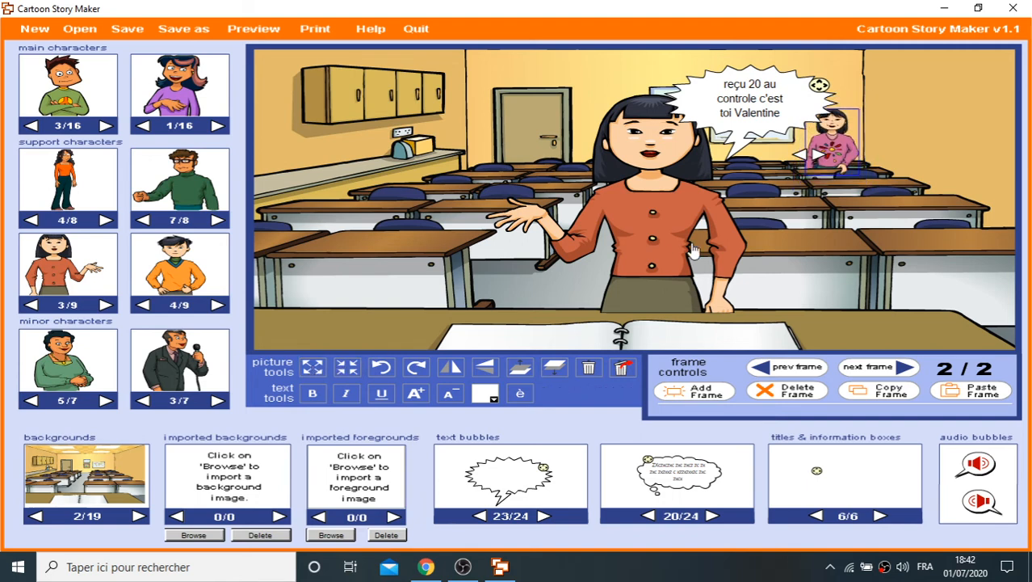
pyautogui.moveTo(844, 149); pyautogui.dragTo(852, 150)
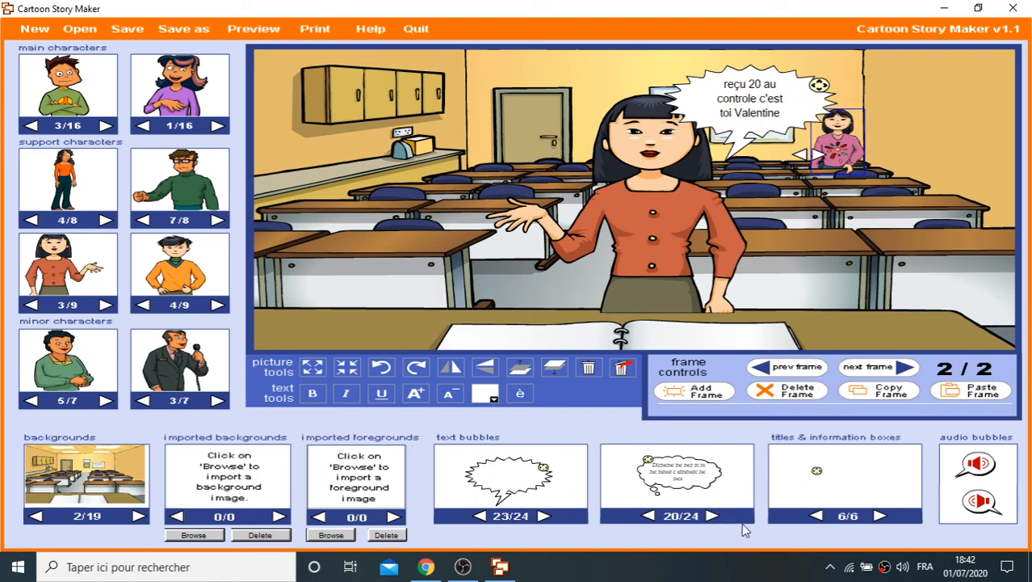
# Step: Try to place a white title box above the girl in the pink sweater
pyautogui.click(711, 516)
pyautogui.click(712, 516)
pyautogui.click(712, 517)
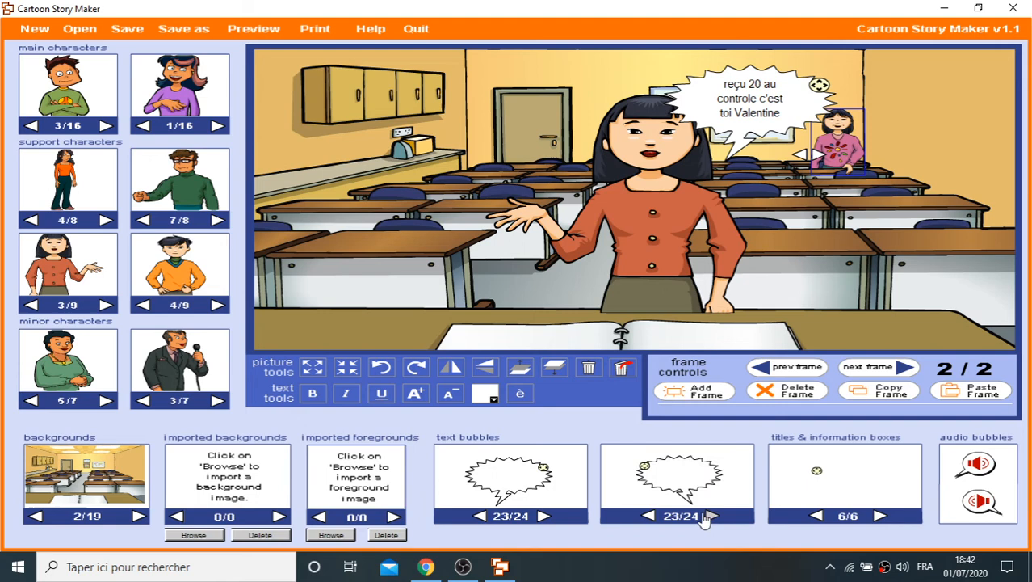
pyautogui.click(648, 516)
pyautogui.click(648, 517)
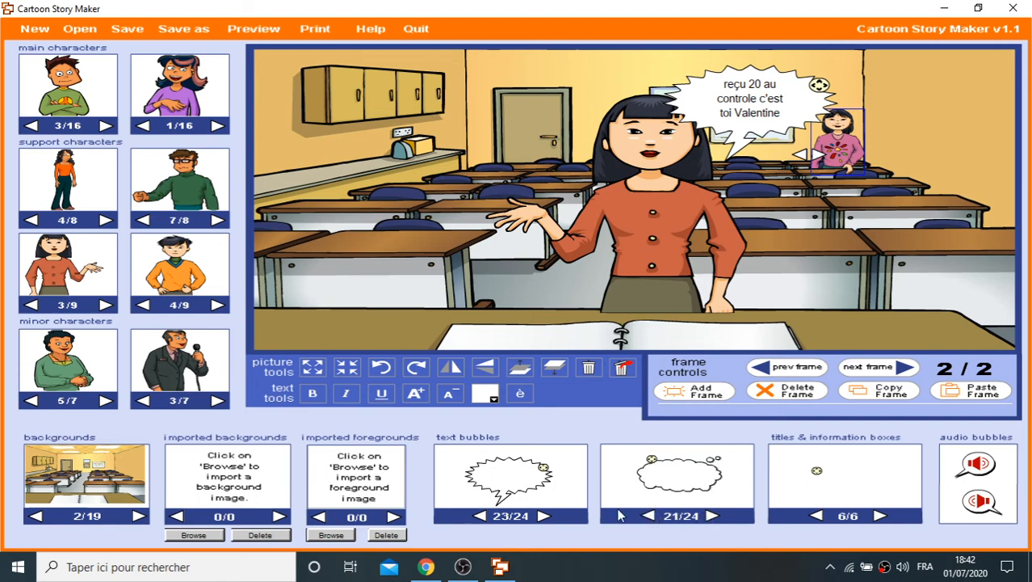
pyautogui.click(817, 516)
pyautogui.click(816, 516)
pyautogui.click(817, 516)
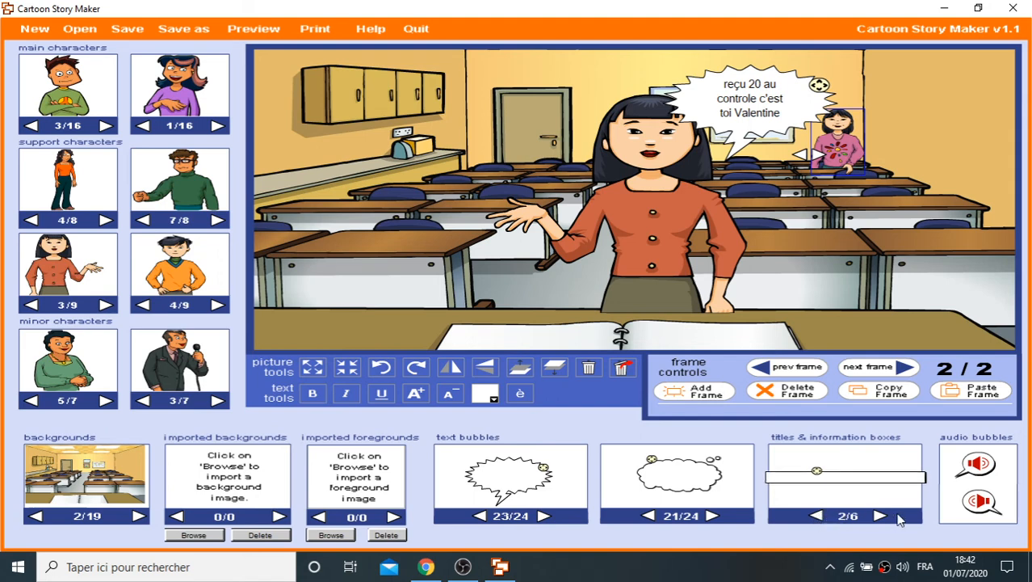
pyautogui.moveTo(853, 483); pyautogui.dragTo(929, 150)
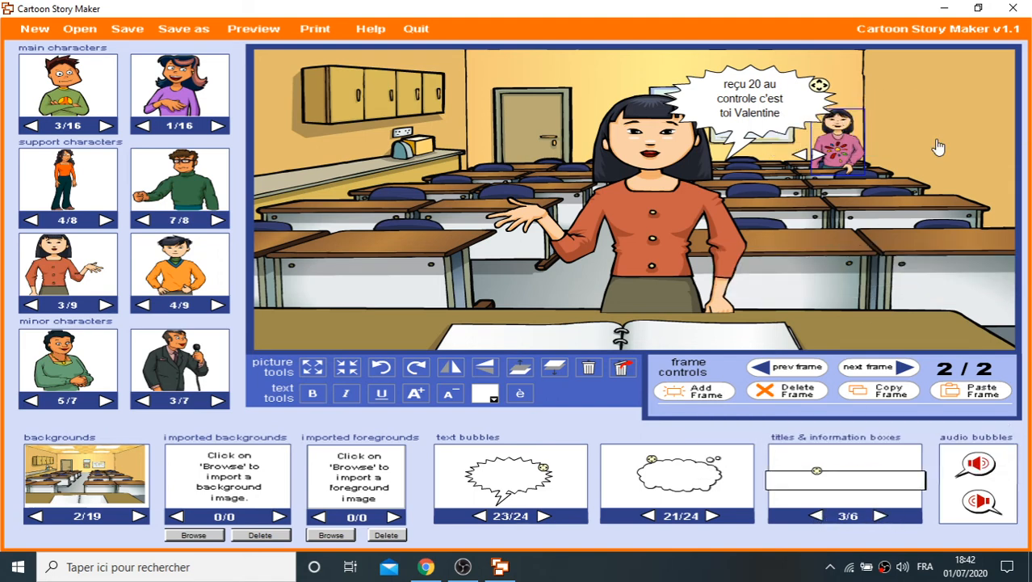
pyautogui.moveTo(868, 482); pyautogui.dragTo(869, 77)
pyautogui.moveTo(845, 494); pyautogui.dragTo(843, 482)
pyautogui.moveTo(914, 114); pyautogui.dragTo(912, 94)
# Step: Move the teacher's speech bubble to the upper left of her head, and retry placing the title box near the girl
pyautogui.moveTo(818, 84); pyautogui.dragTo(629, 71)
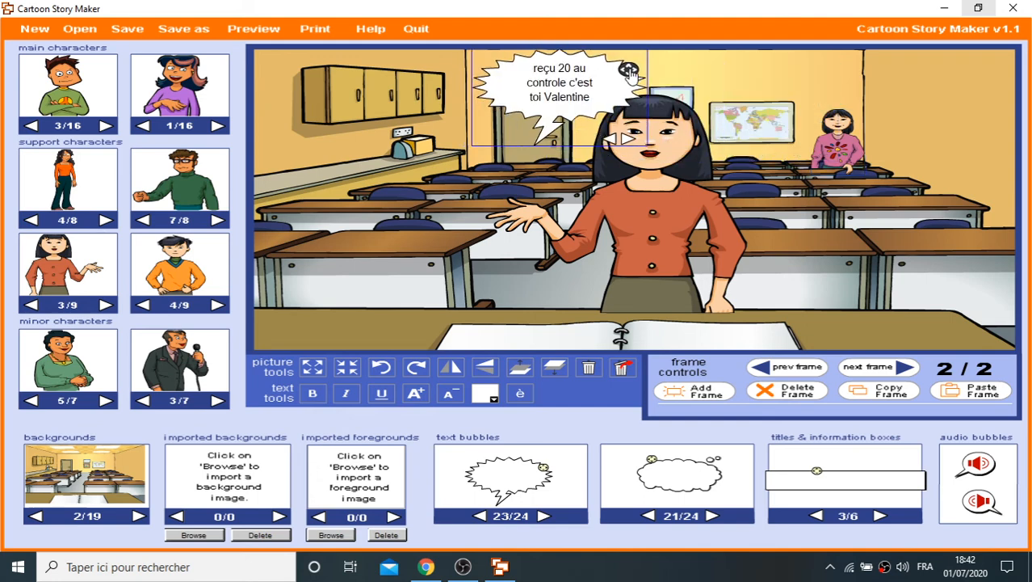
pyautogui.moveTo(798, 477); pyautogui.dragTo(879, 111)
pyautogui.rightClick(789, 480)
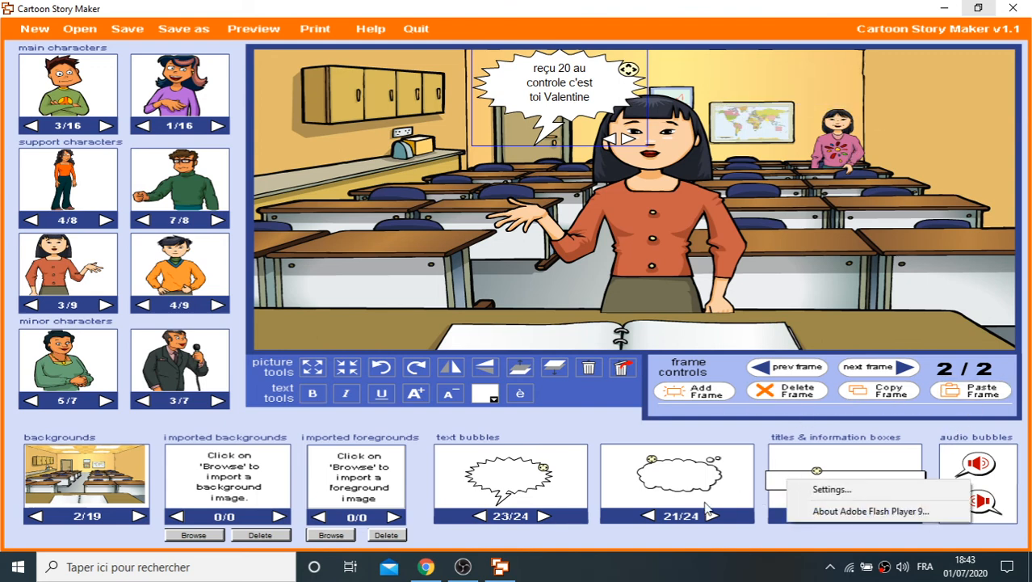
pyautogui.click(672, 473)
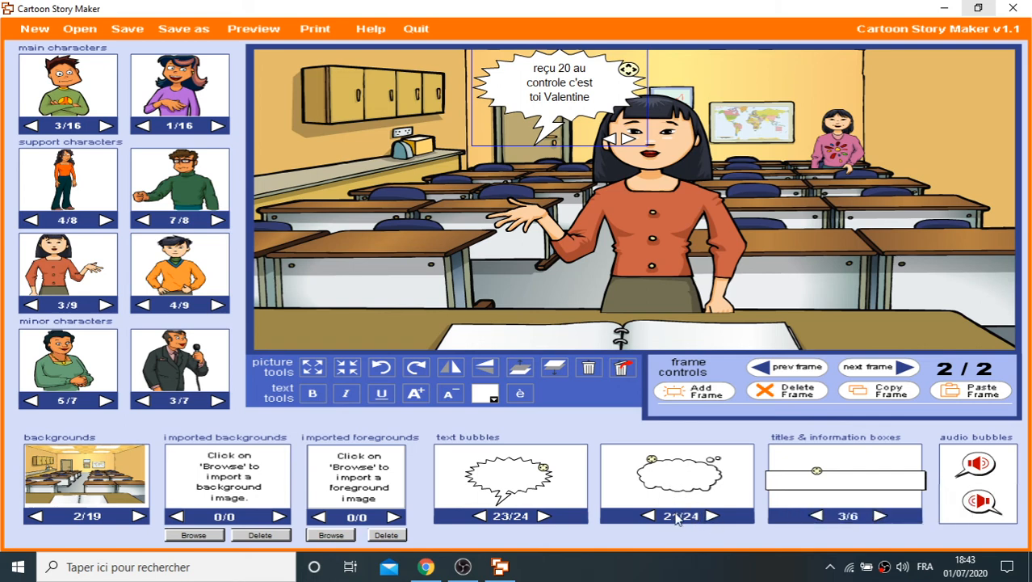
# Step: Add thought bubble 19/24 above the wall map, leading to the girl, with the text "C'est vrai. C'est parce que j'ai bien révisé"
pyautogui.click(648, 515)
pyautogui.click(648, 515)
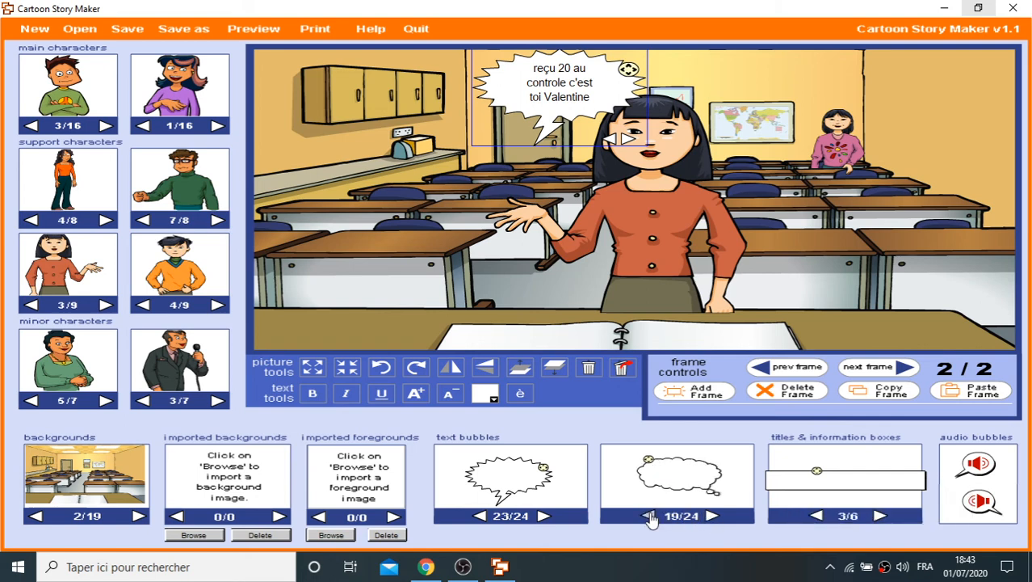
pyautogui.moveTo(670, 476); pyautogui.dragTo(778, 120)
pyautogui.click(783, 112)
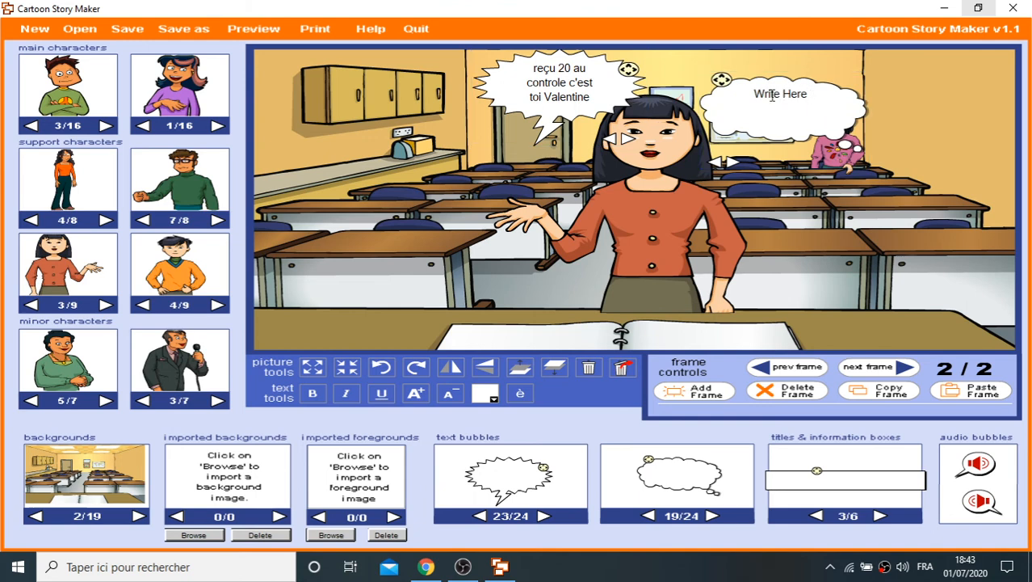
pyautogui.moveTo(808, 95); pyautogui.dragTo(742, 95)
pyautogui.press('BackSpace')
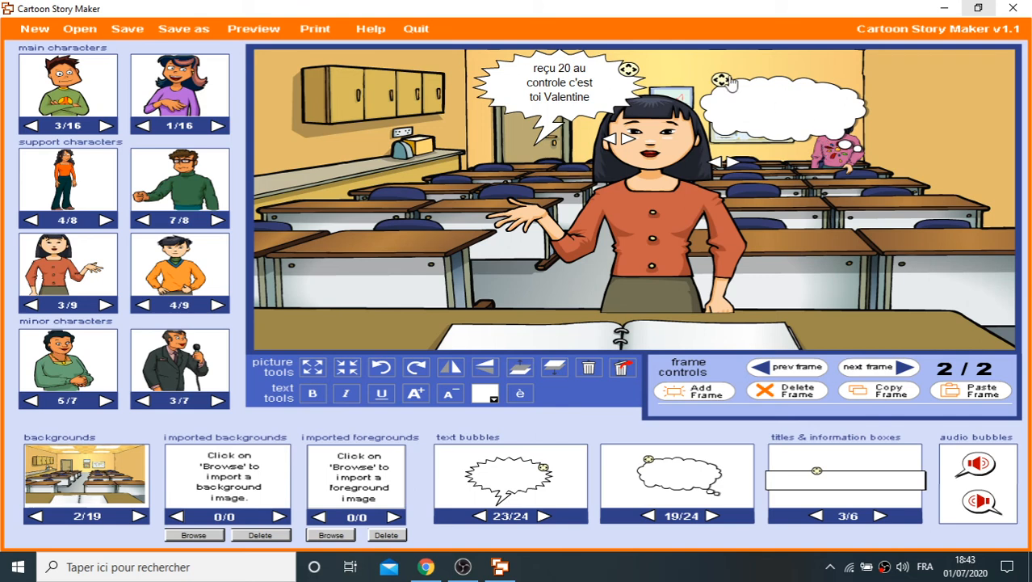
pyautogui.moveTo(729, 79); pyautogui.dragTo(706, 55)
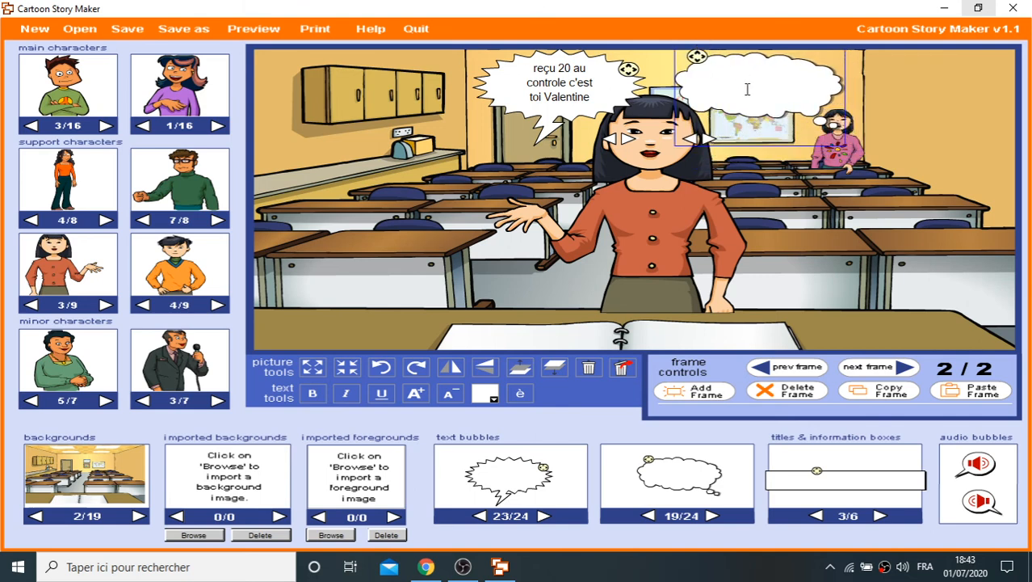
pyautogui.click(747, 88)
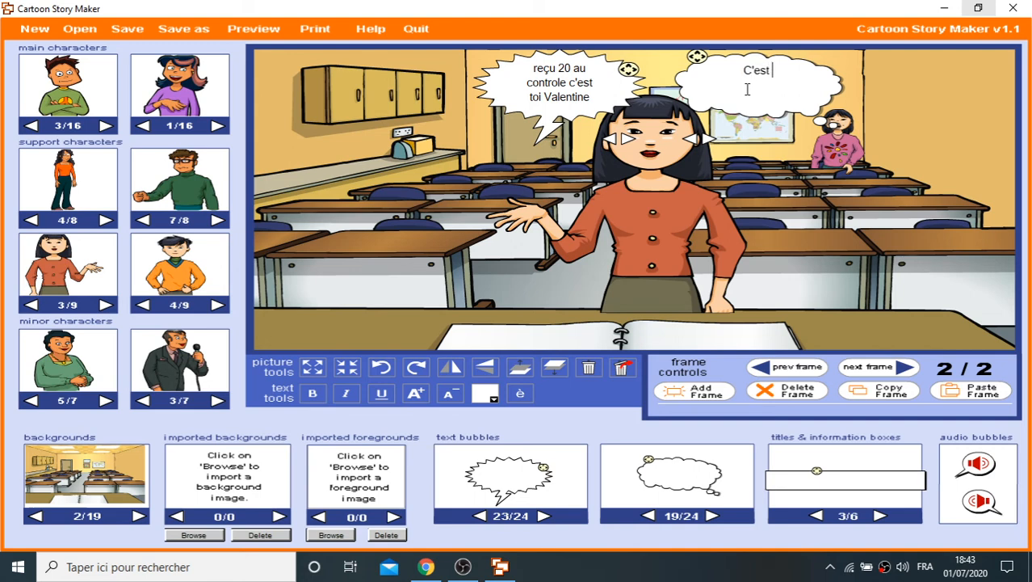
pyautogui.write("C'est vrai. C'est parce que j'ai bien révisé")
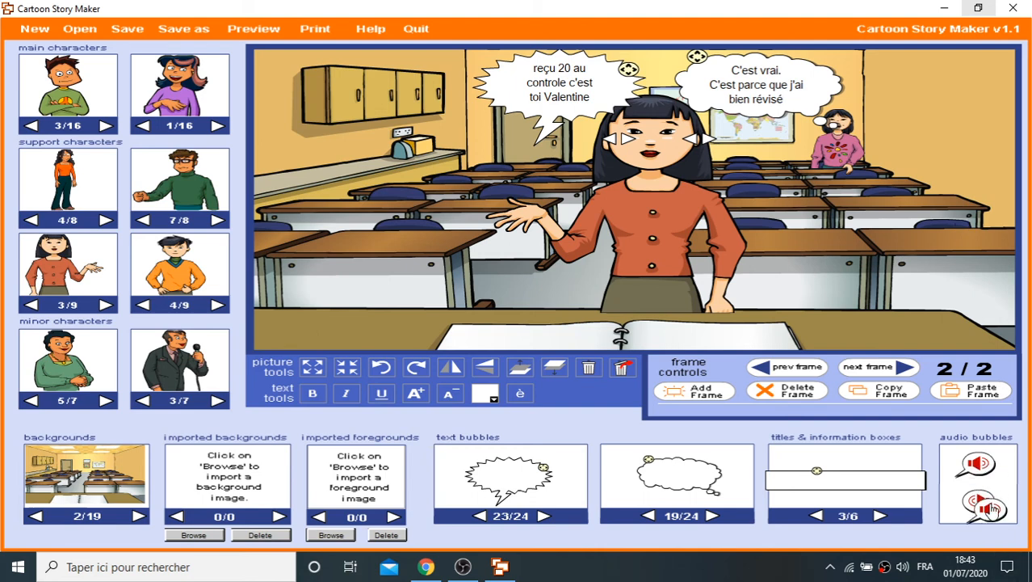
# Step: Place a right-tailed audio bubble below the teacher's speech bubble, record a new sound for it and save the recording
pyautogui.moveTo(991, 501); pyautogui.dragTo(550, 157)
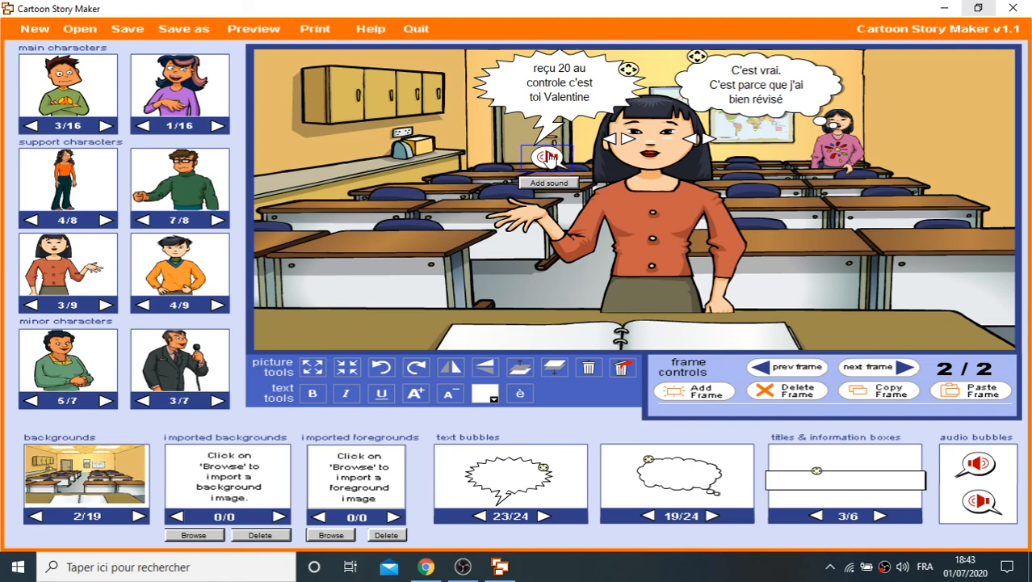
pyautogui.click(547, 155)
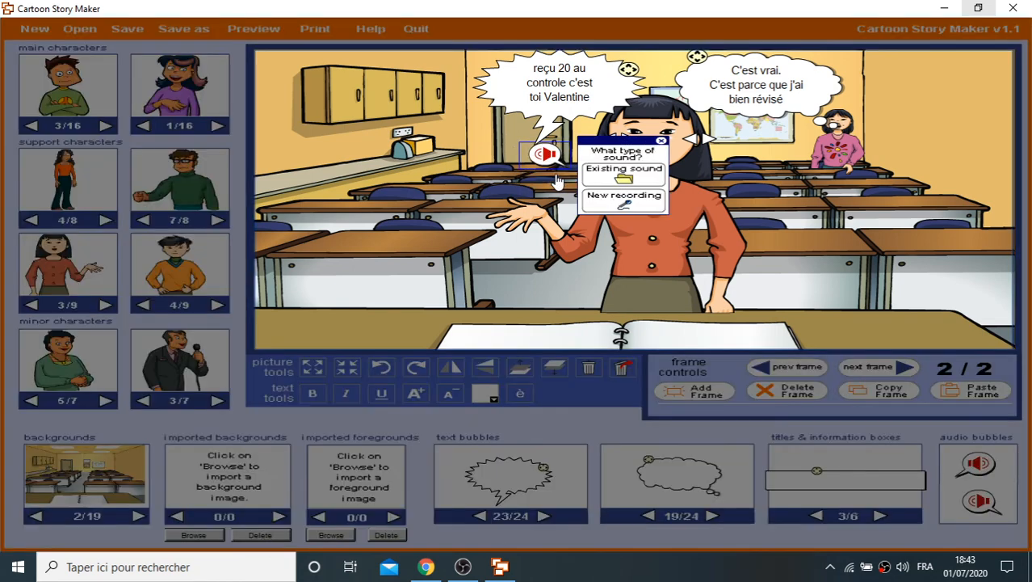
pyautogui.click(657, 202)
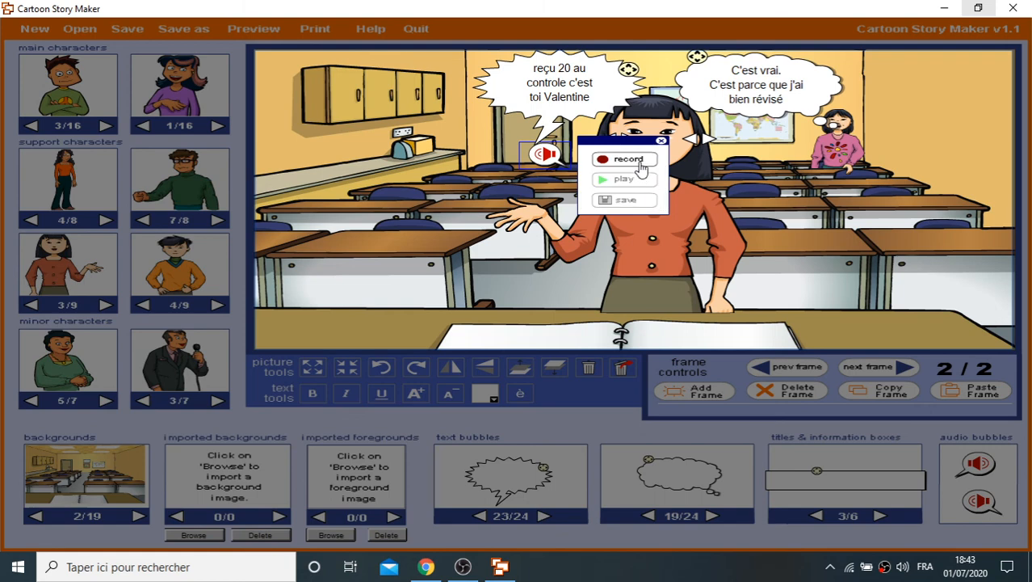
pyautogui.click(637, 165)
pyautogui.rightClick(631, 164)
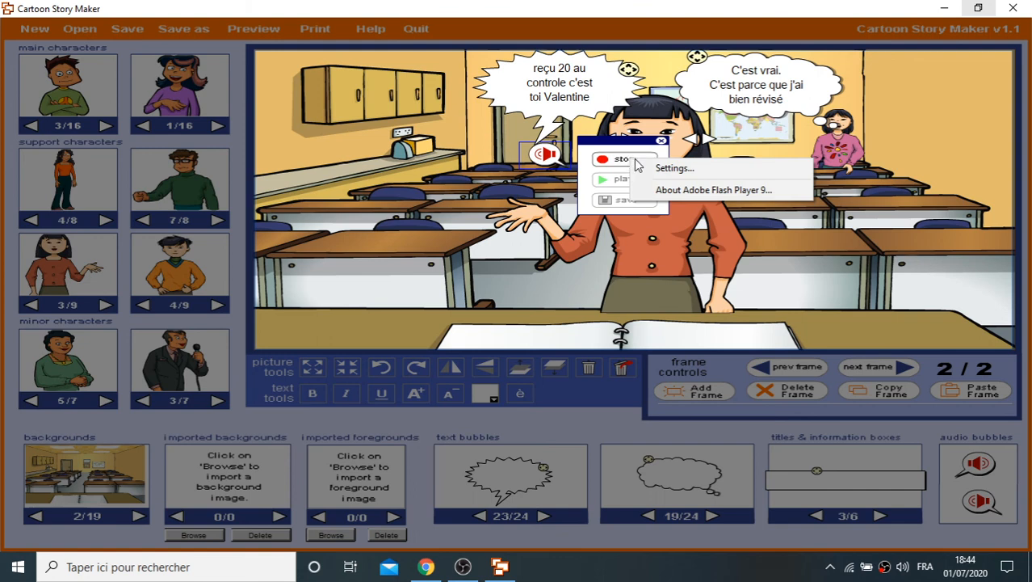
pyautogui.click(616, 166)
pyautogui.click(616, 165)
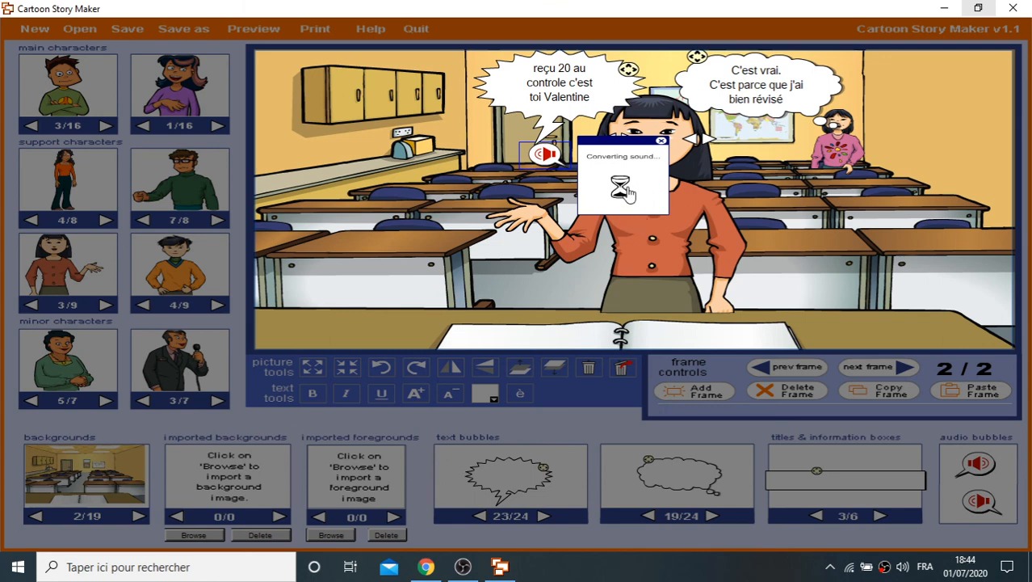
pyautogui.click(660, 143)
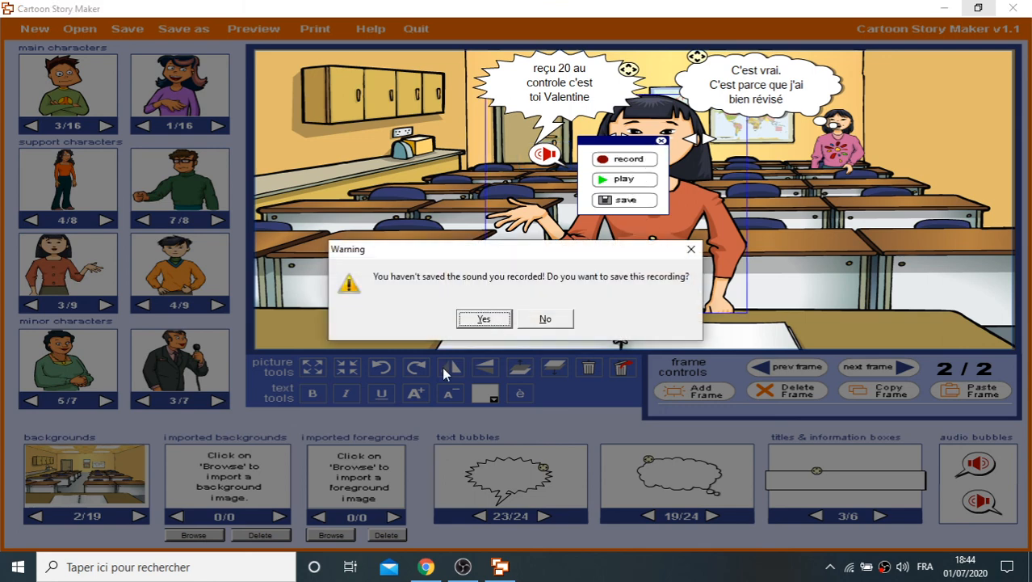
pyautogui.click(484, 319)
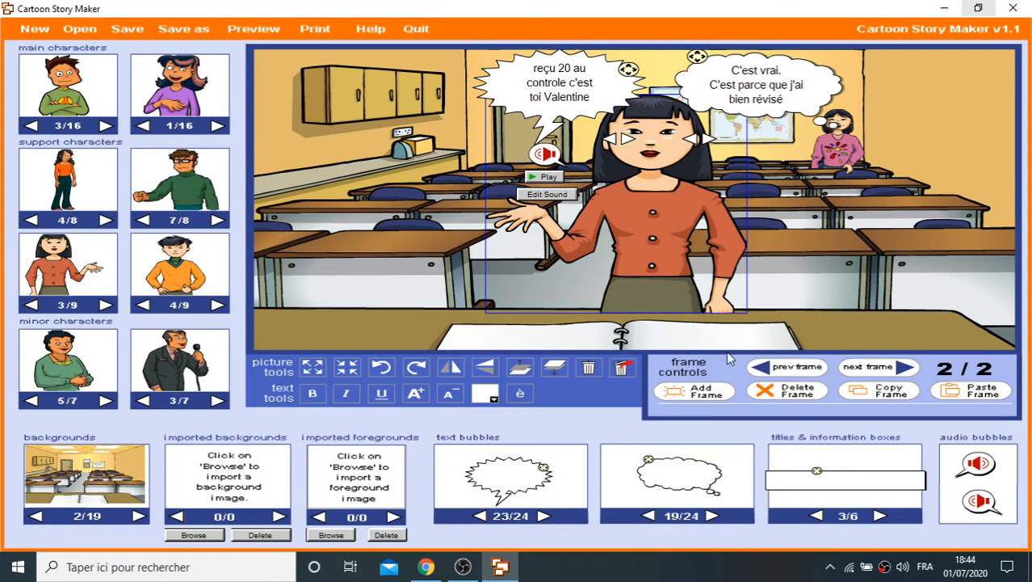
# Step: Place another right-tailed audio bubble beside the girl in the pink sweater, record a new sound for it and save the recording
pyautogui.moveTo(979, 502); pyautogui.dragTo(816, 121)
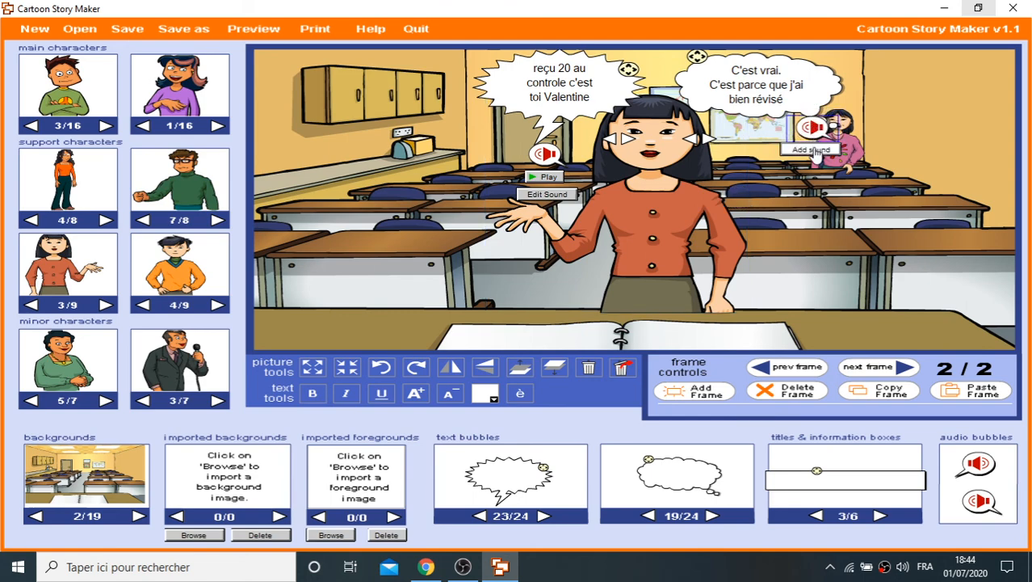
pyautogui.click(817, 146)
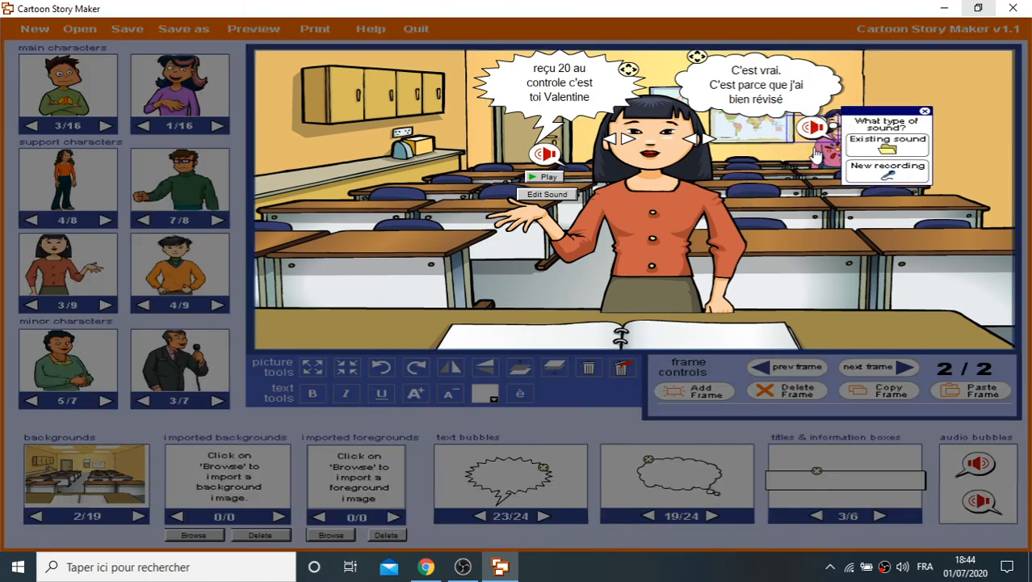
pyautogui.click(895, 174)
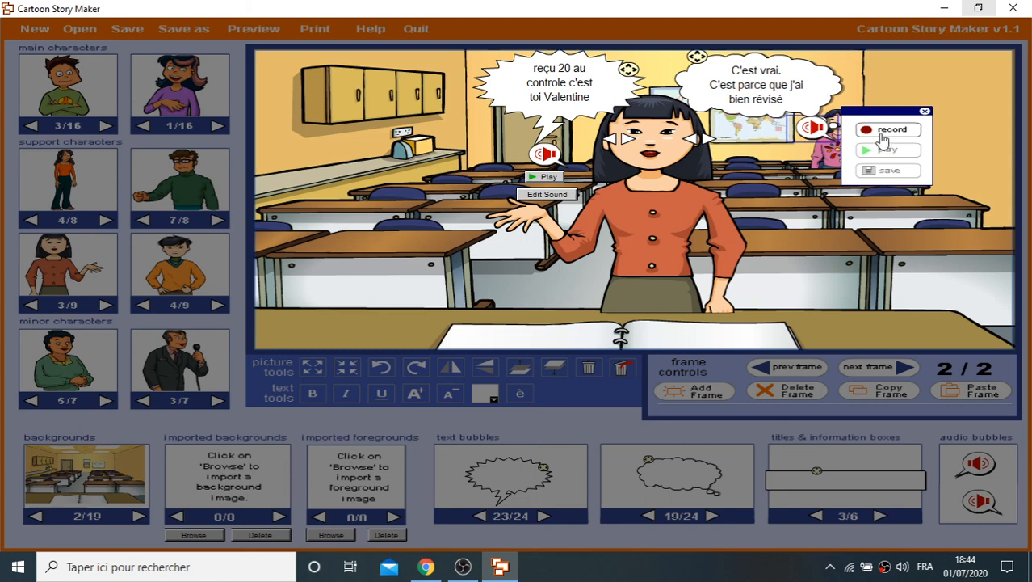
pyautogui.click(883, 135)
pyautogui.click(874, 137)
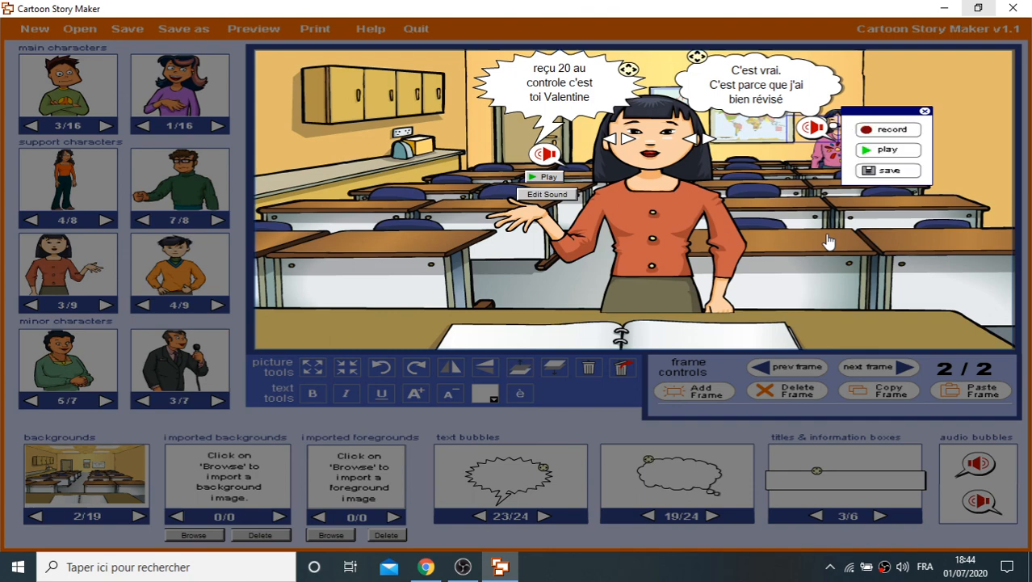
pyautogui.click(926, 117)
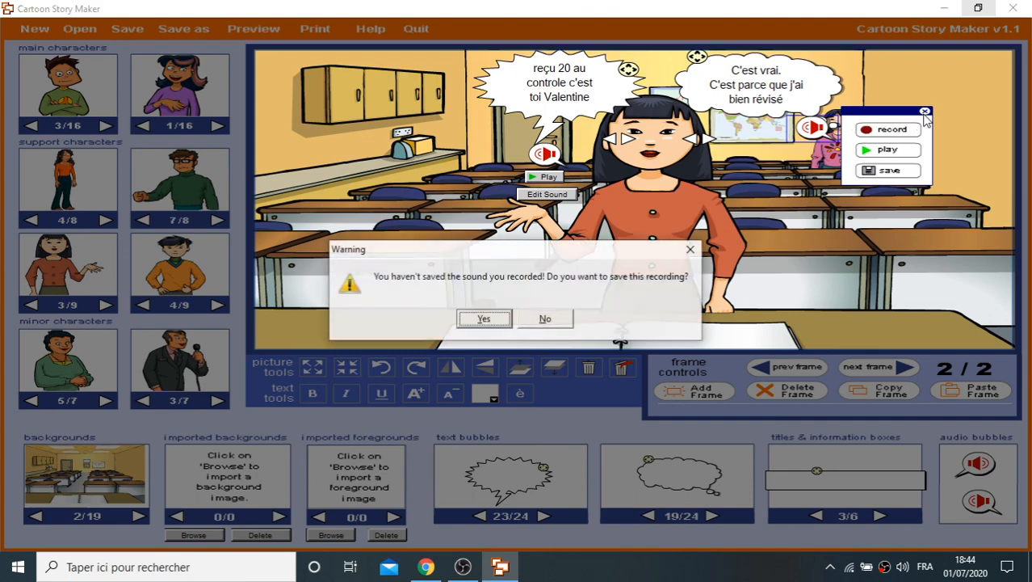
pyautogui.click(485, 323)
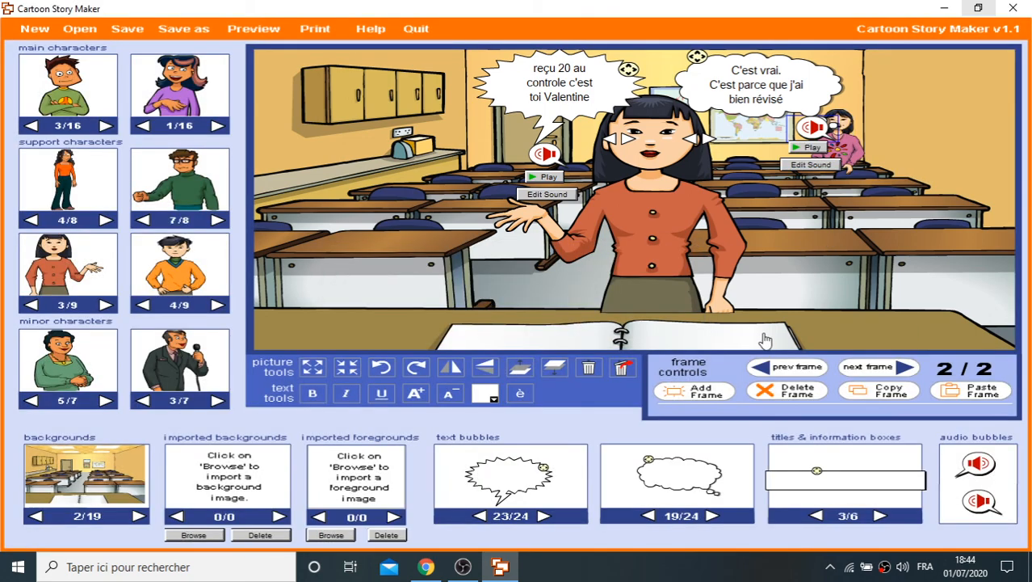